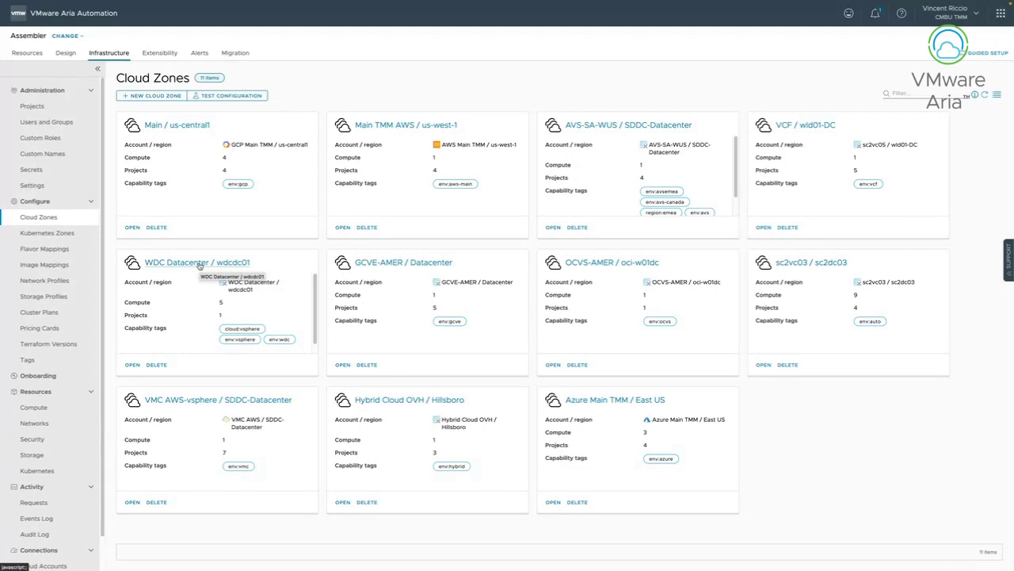
# Open the WDC Datacenter / wdcdc01 cloud zone, chart Memory (Demand), then view its Summary tab.
pyautogui.click(199, 262)
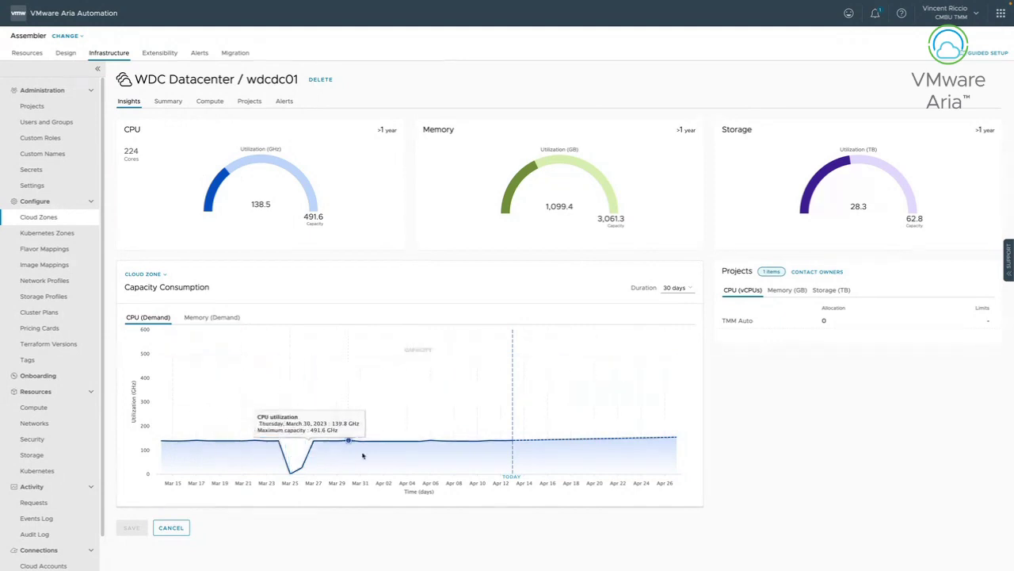
pyautogui.click(221, 317)
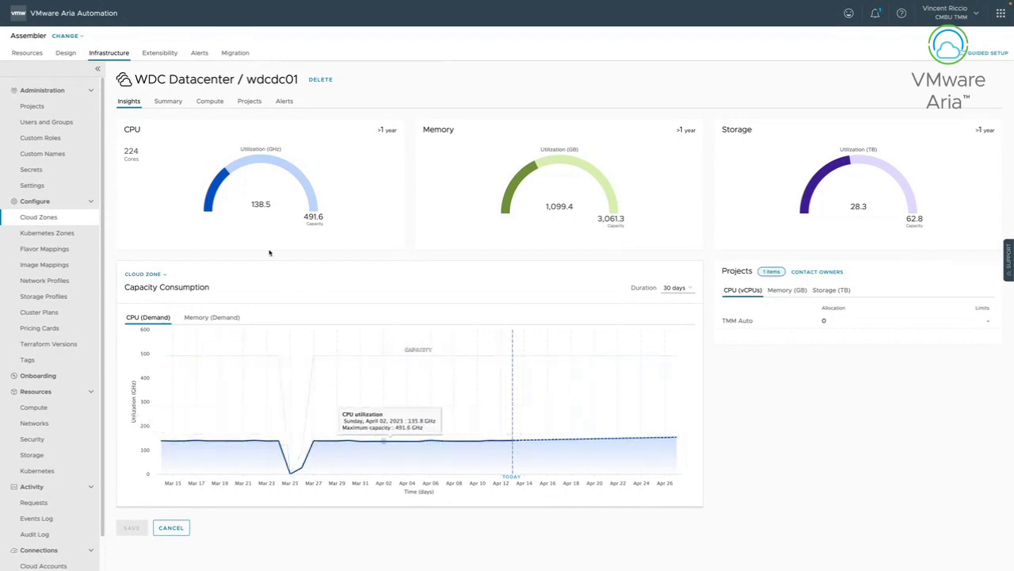
pyautogui.click(170, 101)
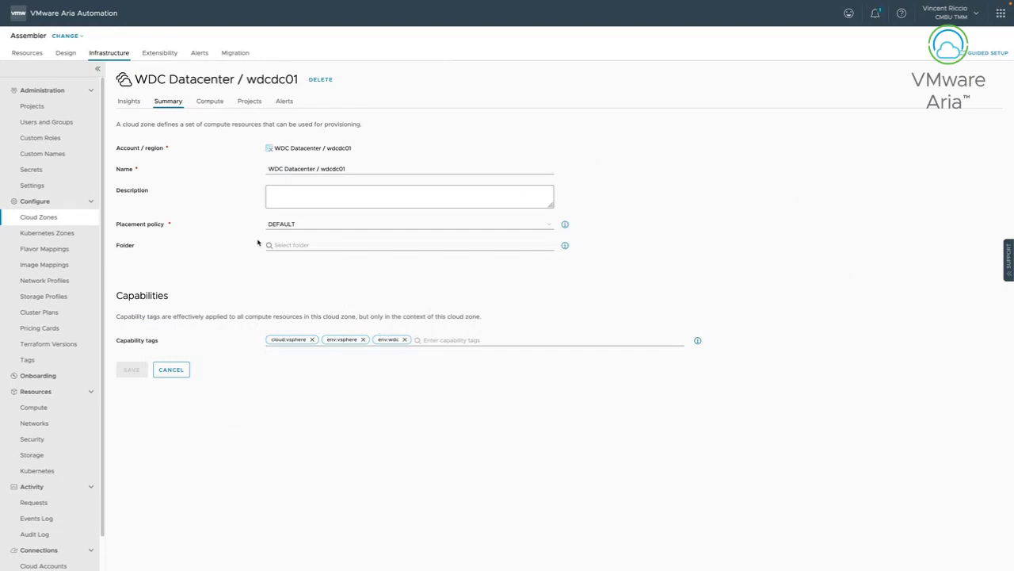
pyautogui.click(212, 100)
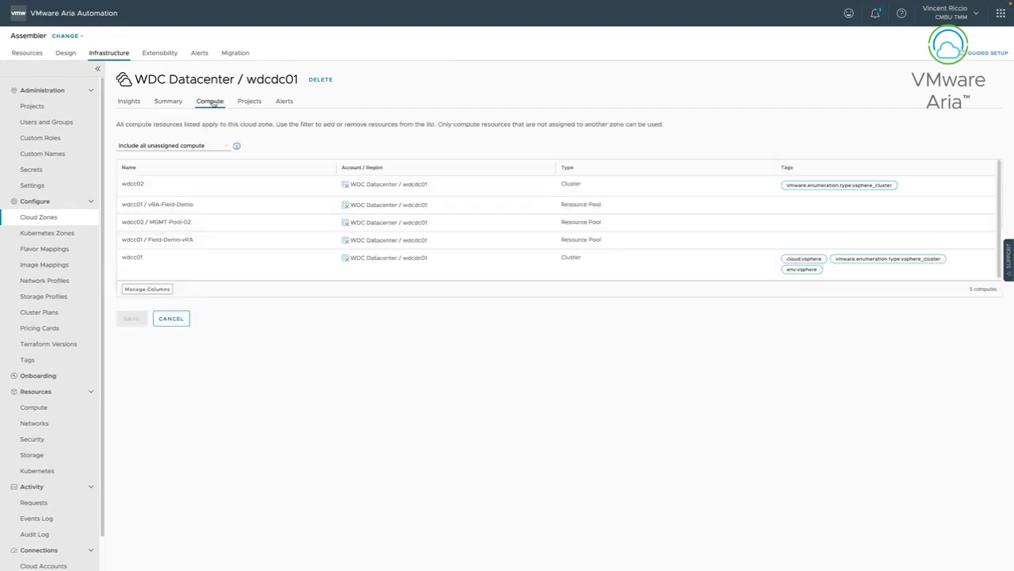
pyautogui.click(168, 101)
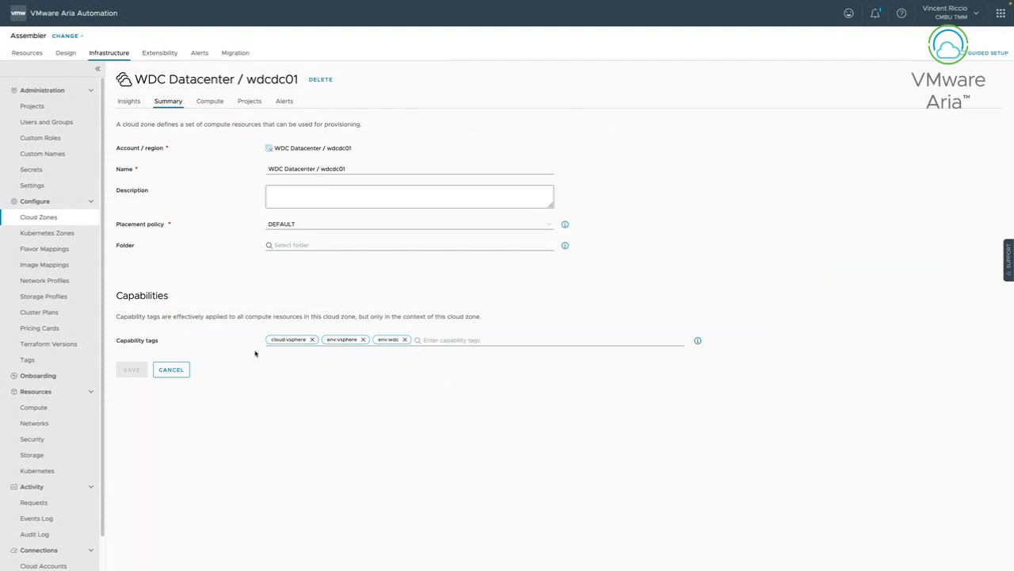
pyautogui.click(210, 102)
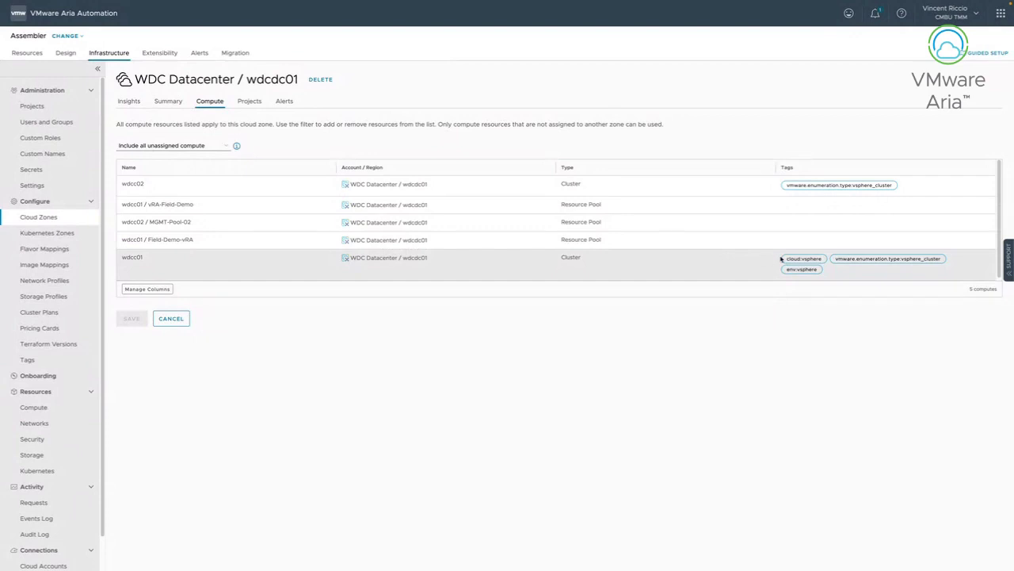
pyautogui.moveTo(791, 260); pyautogui.dragTo(796, 262)
pyautogui.click(164, 102)
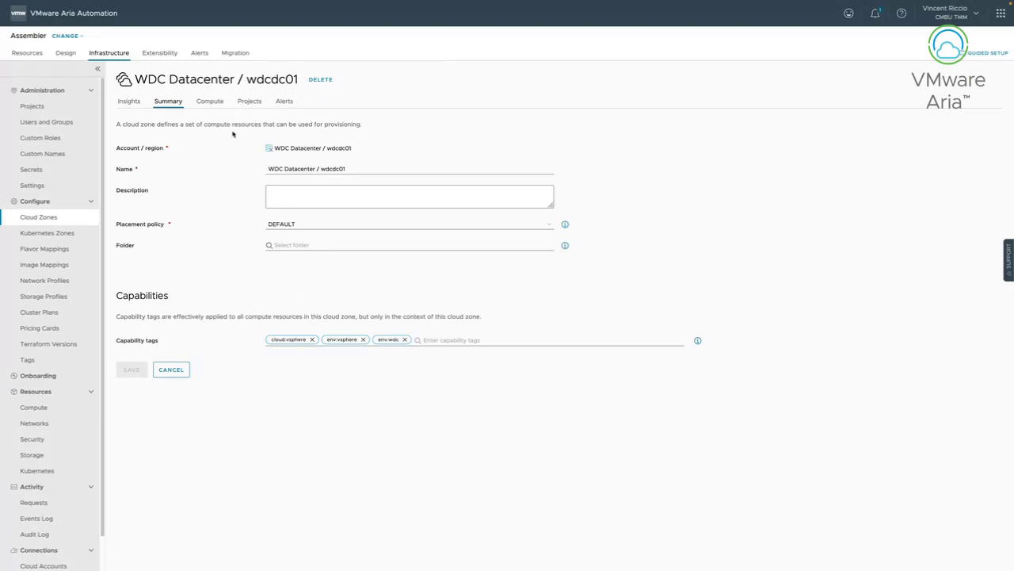
# Show the Compute tab listing the WDC Datacenter / wdcdc01 zone's compute resources.
pyautogui.click(220, 103)
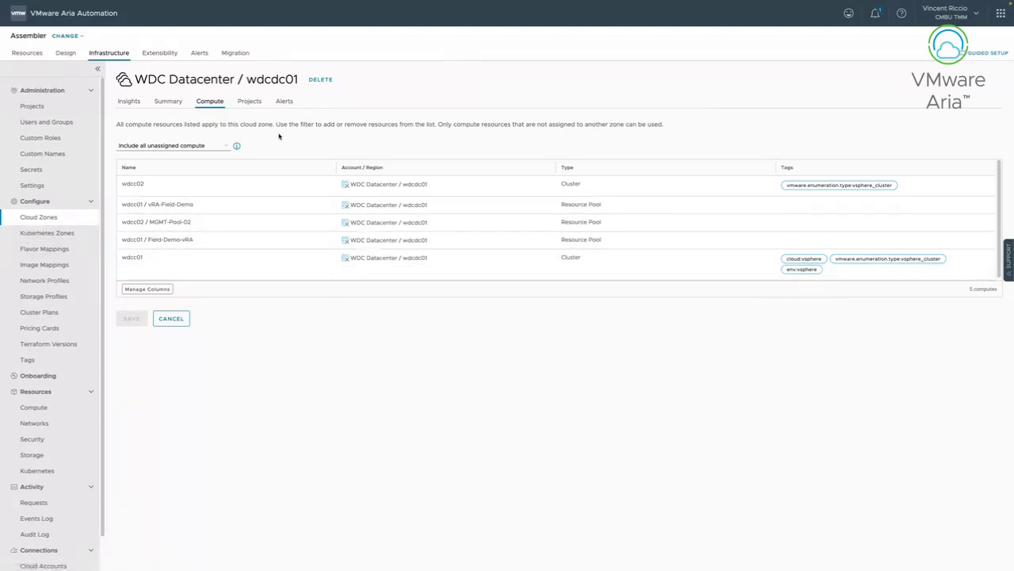
pyautogui.click(256, 103)
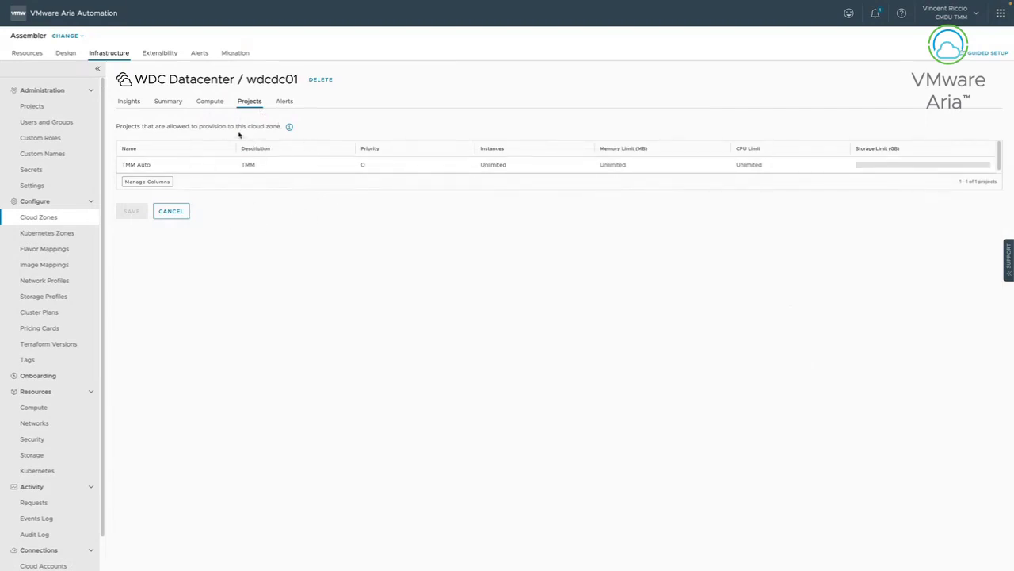
pyautogui.click(128, 101)
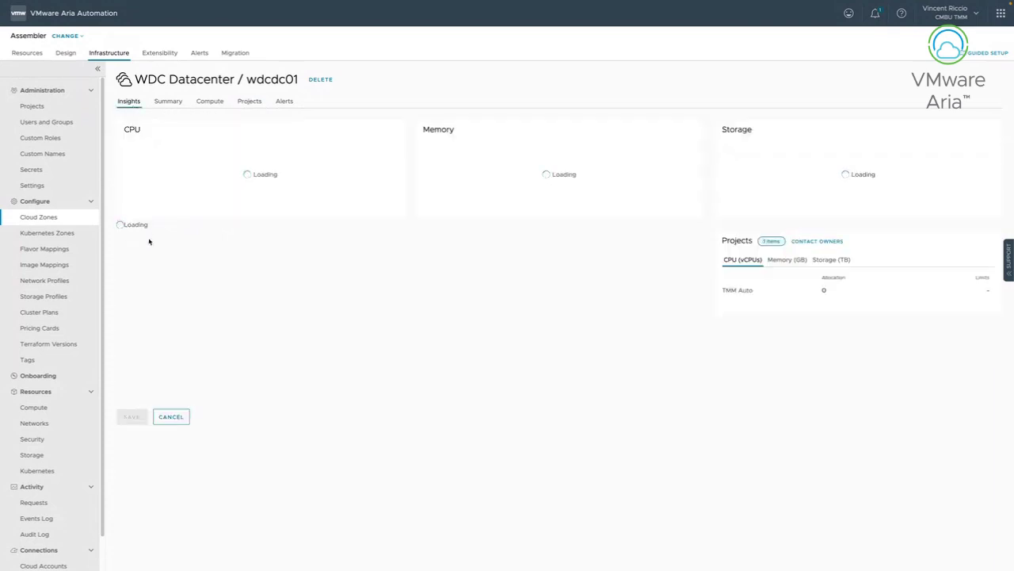
pyautogui.click(211, 102)
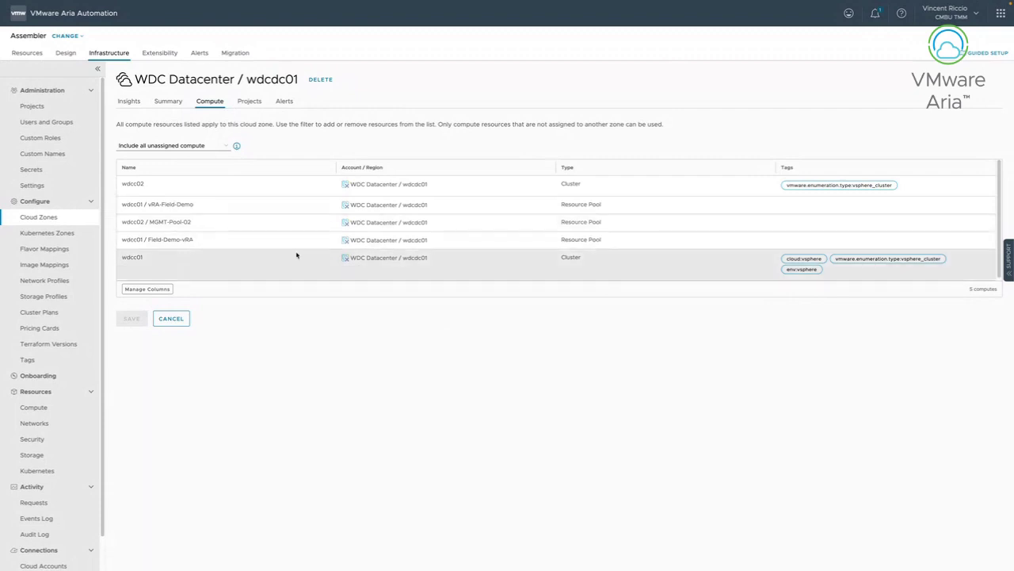
pyautogui.click(71, 252)
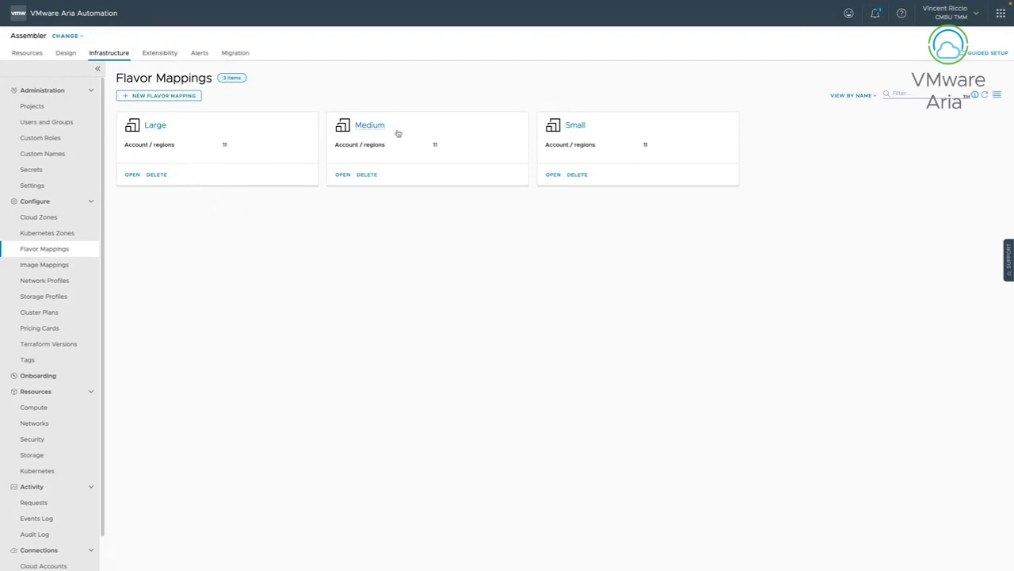
# Open the Small flavor mapping with its t3.small, Standard_A0 and n1-standard-1 entries.
pyautogui.click(575, 126)
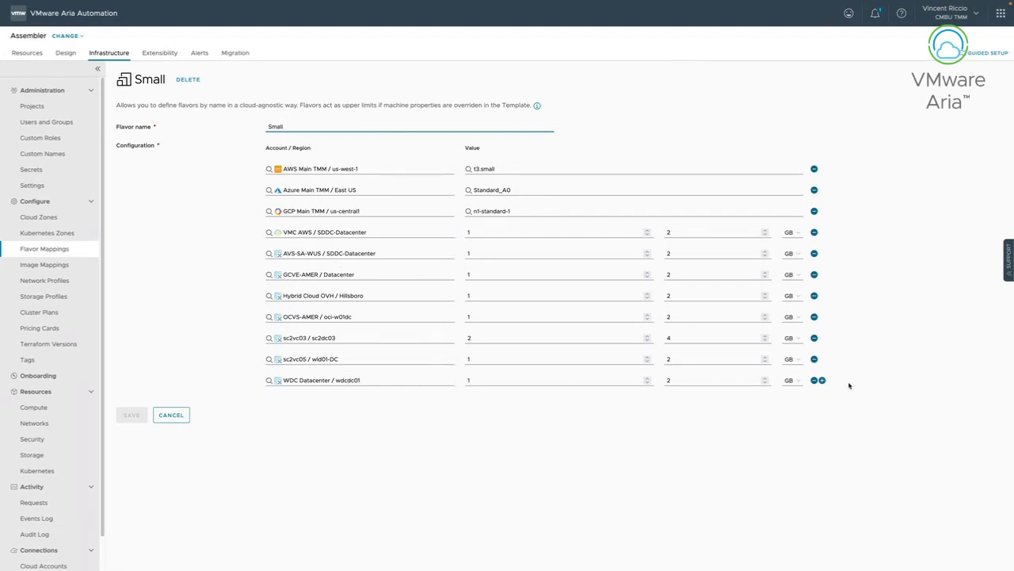
# Add and remove an empty region row in the Small flavor, then discard the unsaved changes.
pyautogui.click(822, 381)
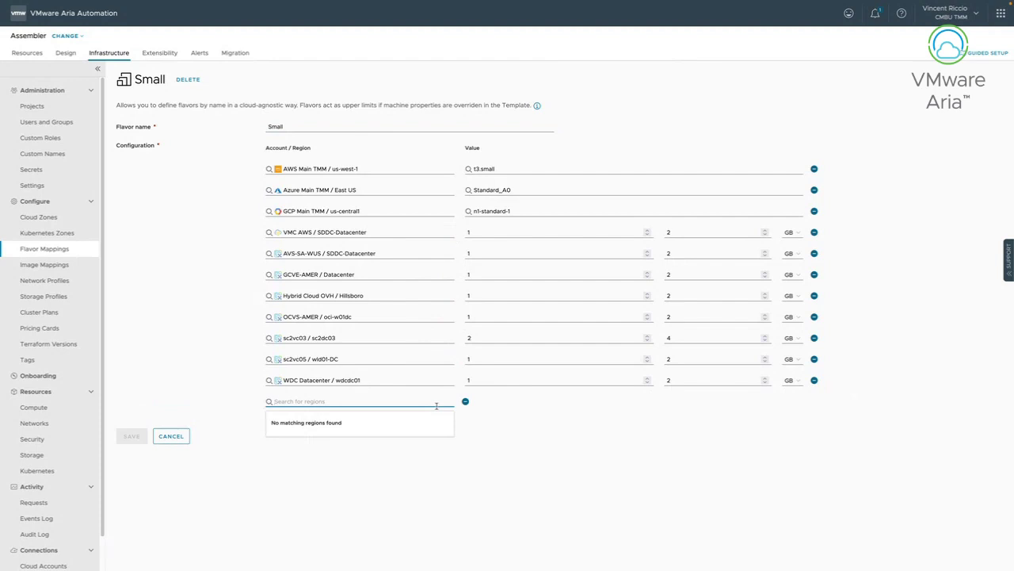
pyautogui.click(568, 412)
pyautogui.click(466, 401)
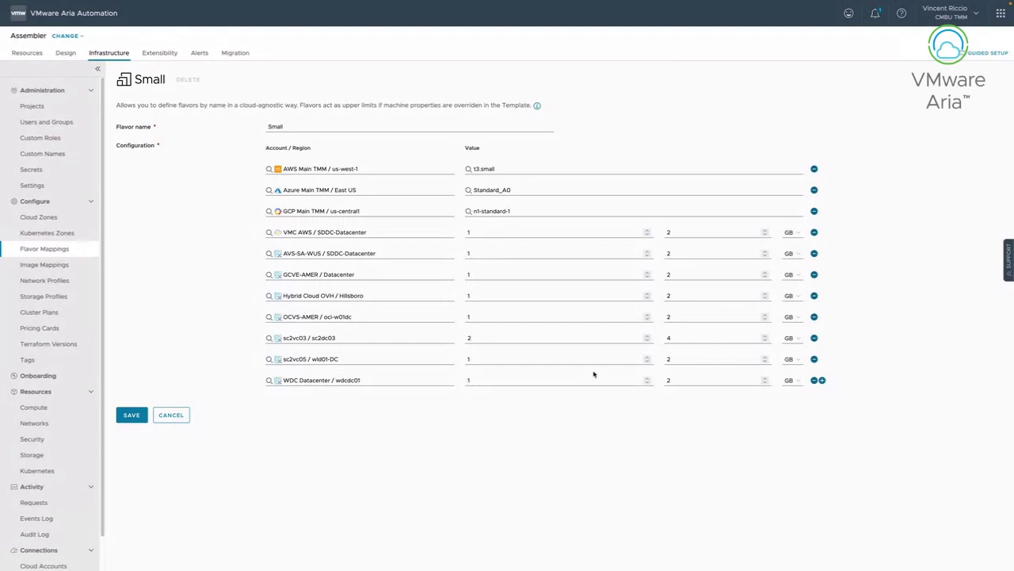
pyautogui.click(166, 417)
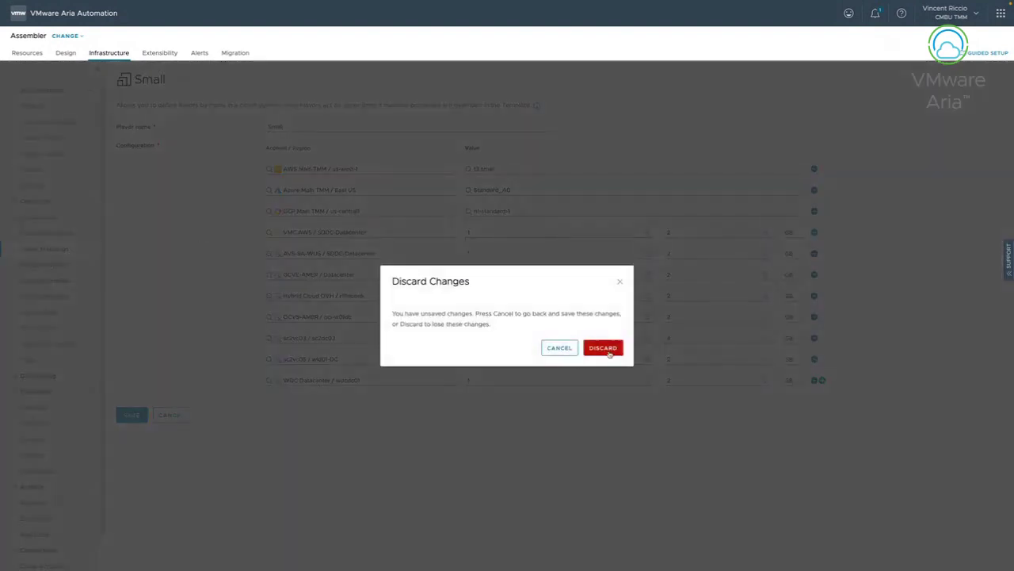
pyautogui.click(607, 349)
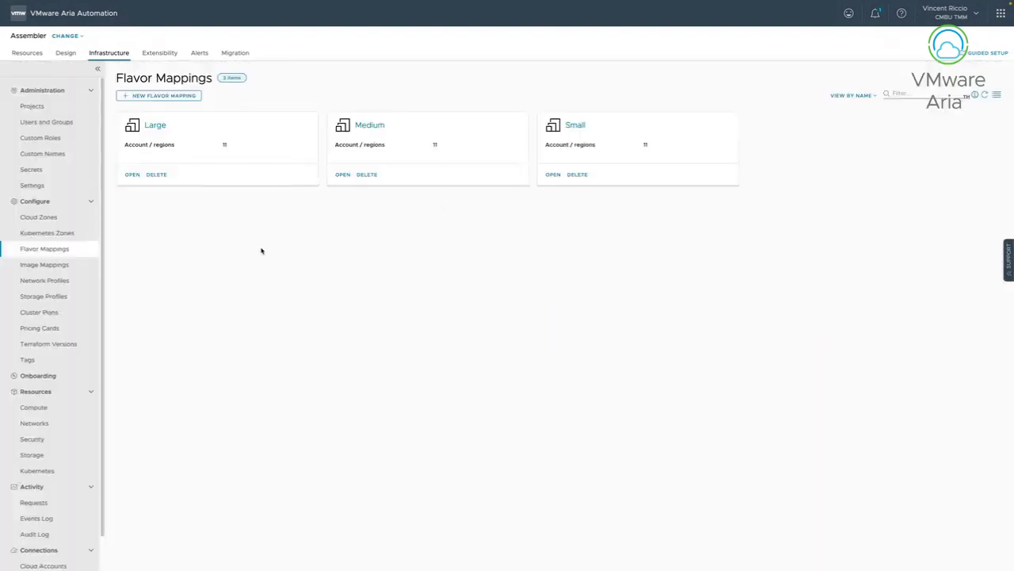
# Switch from Flavor Mappings to the Image Mappings list under Configure.
pyautogui.click(72, 267)
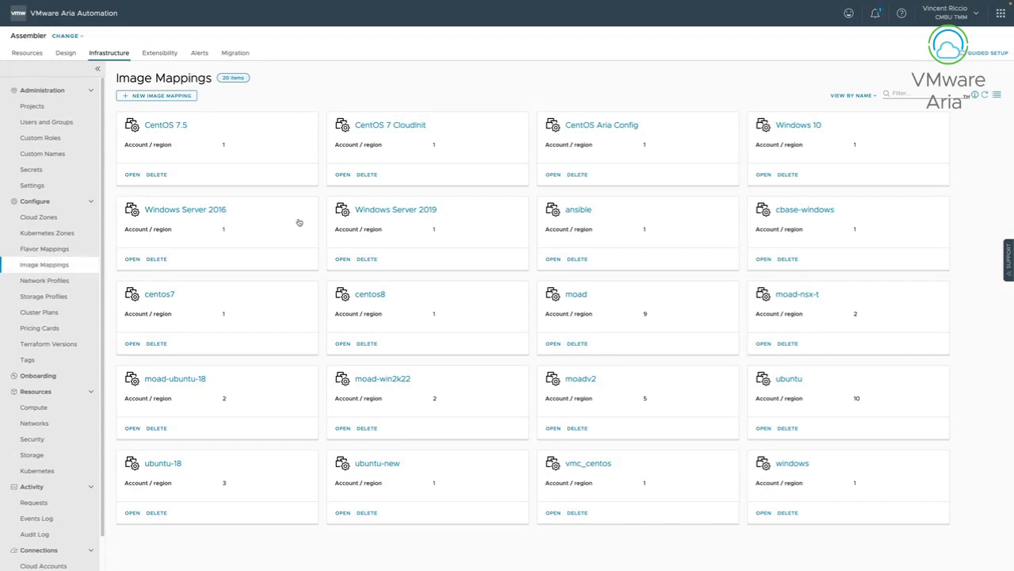
# View the ubuntu image mapping, then go to the Network Profiles list.
pyautogui.click(791, 378)
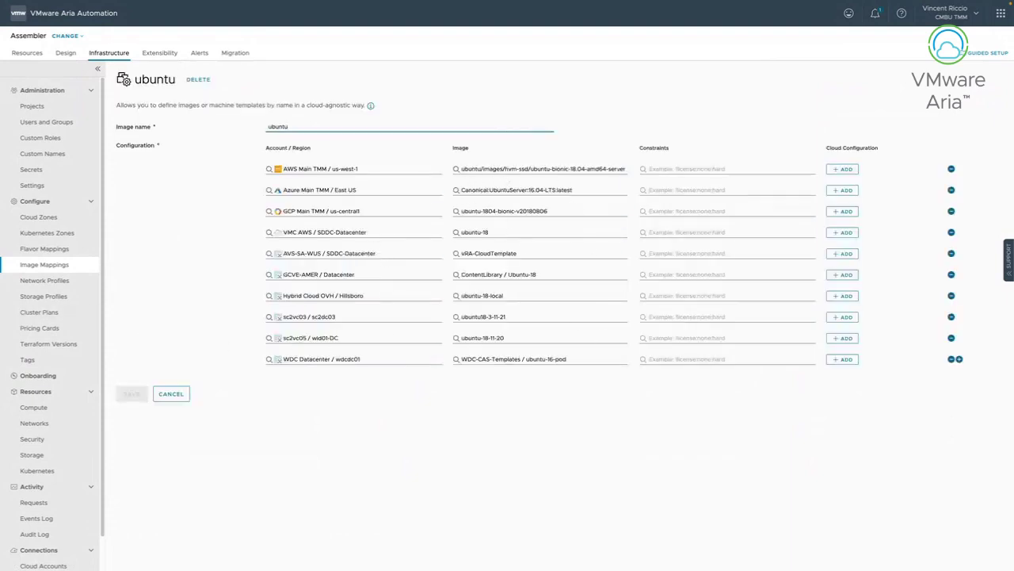
pyautogui.click(41, 280)
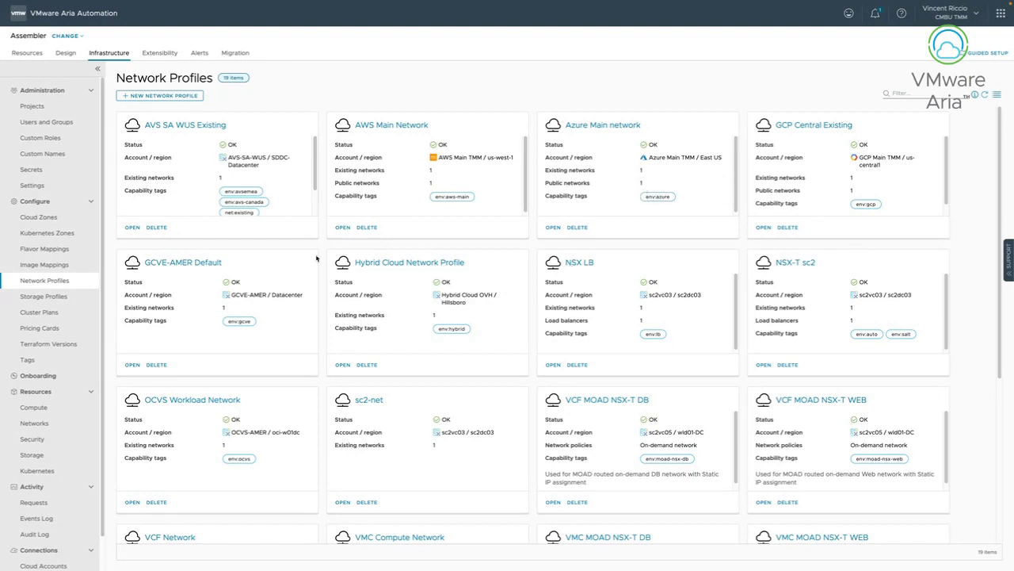
# Open the AWS Main Network profile's Networks tab showing deployment-subnet-public (10.0.1.0/24).
pyautogui.click(376, 128)
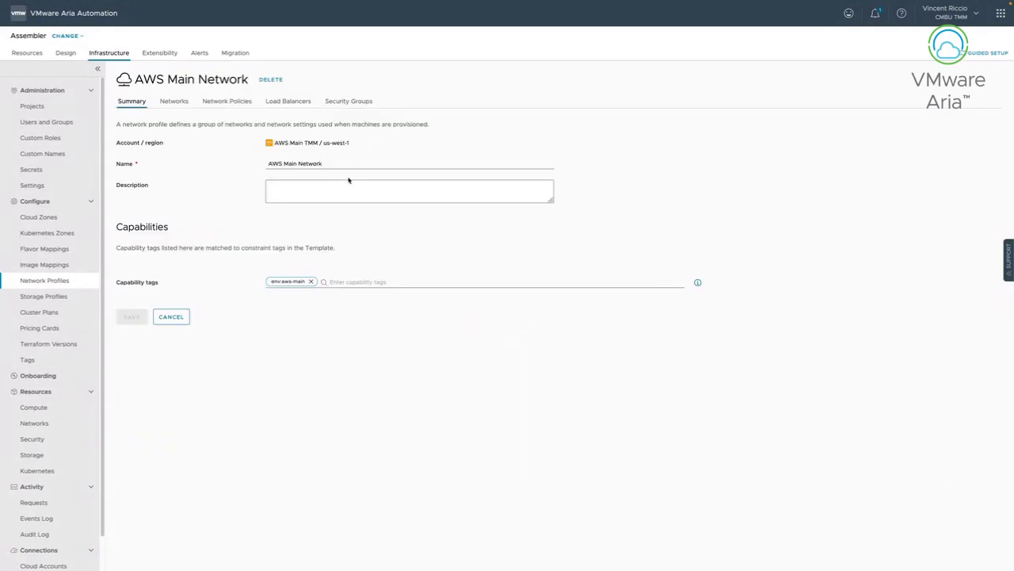
pyautogui.click(176, 101)
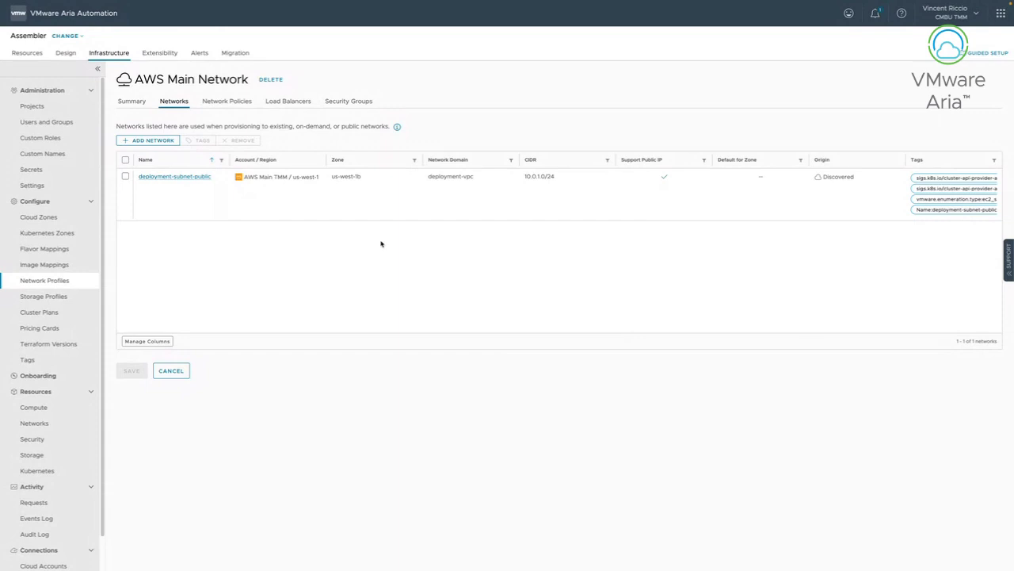
# Browse the us-west-1 security groups in Add Security Group twice, cancelling without adding any.
pyautogui.click(356, 100)
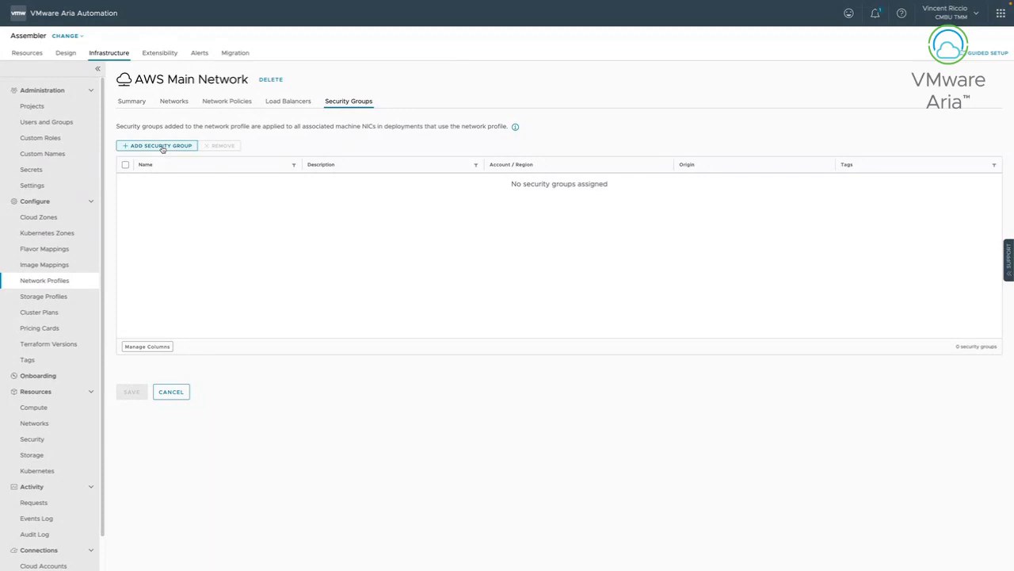
pyautogui.click(161, 146)
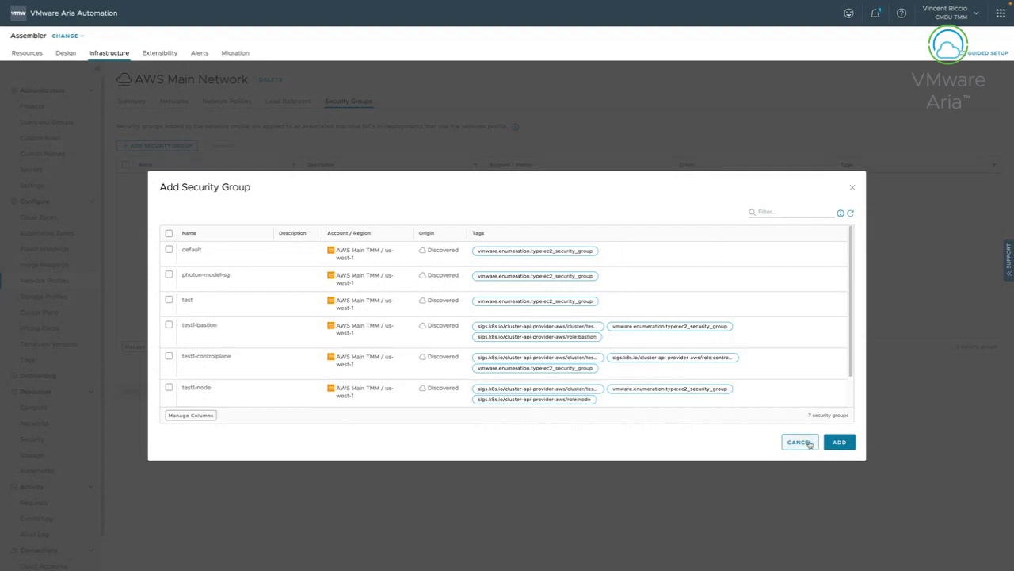
pyautogui.click(801, 443)
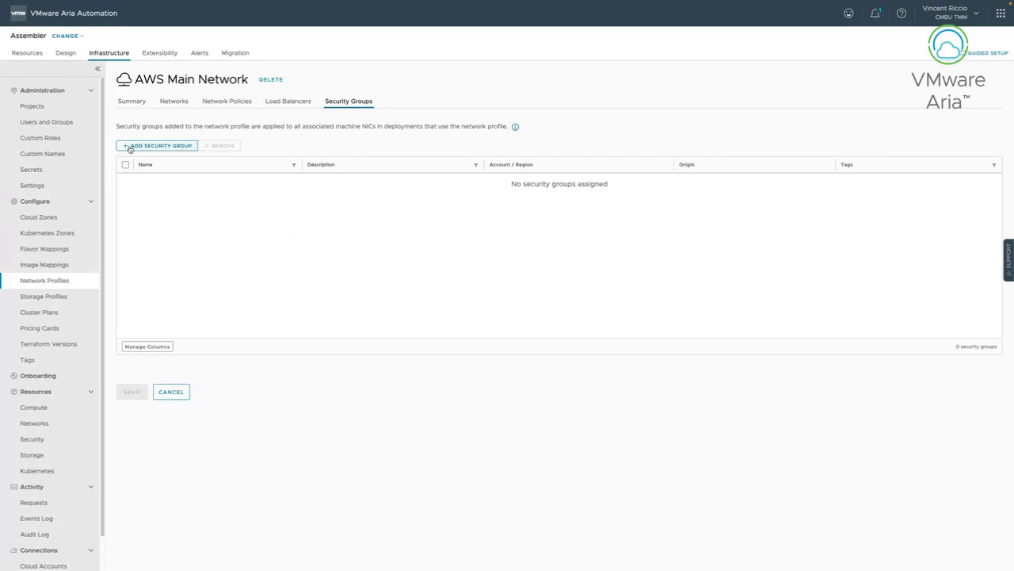
pyautogui.click(158, 147)
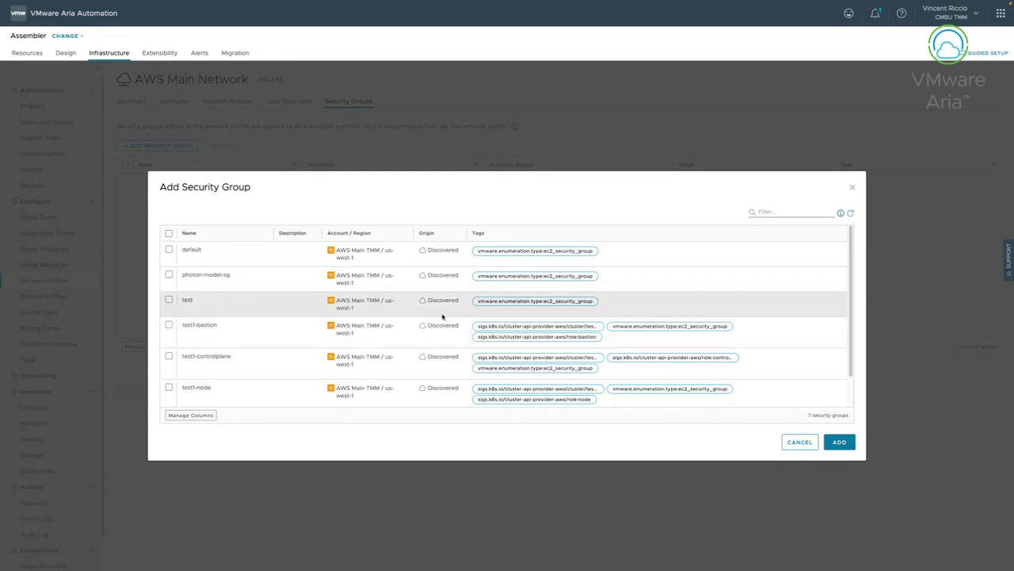
pyautogui.scroll(-1, 271, 317)
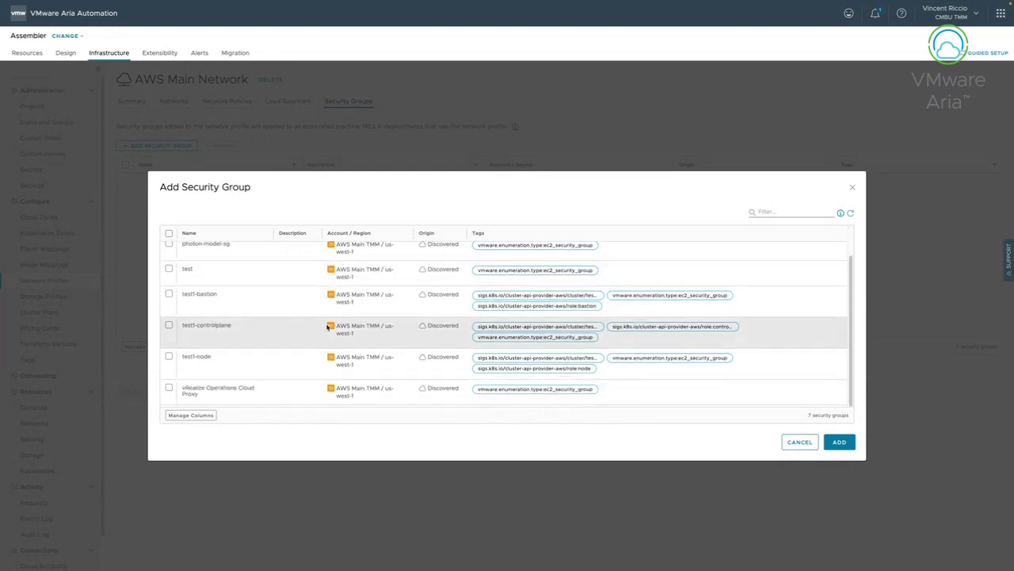
pyautogui.click(809, 443)
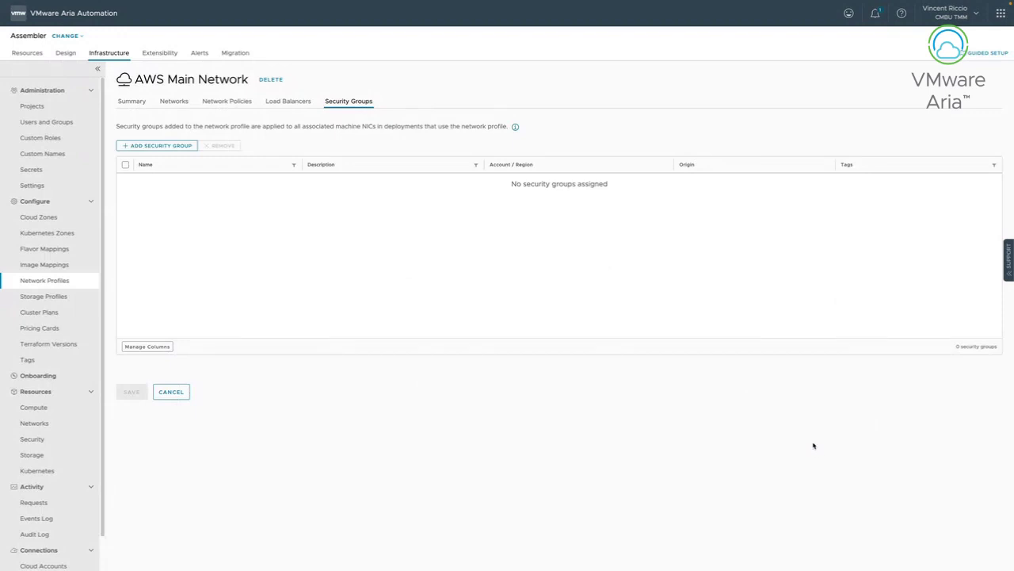
# Review the Networks, Network Policies, Load Balancers and Summary tabs, then cancel without saving.
pyautogui.click(173, 102)
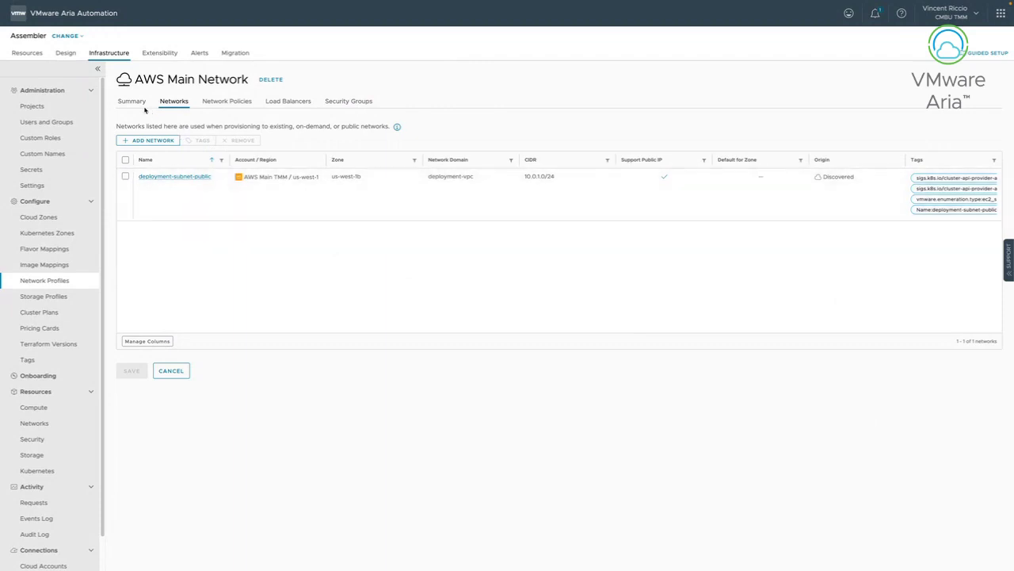
pyautogui.click(231, 104)
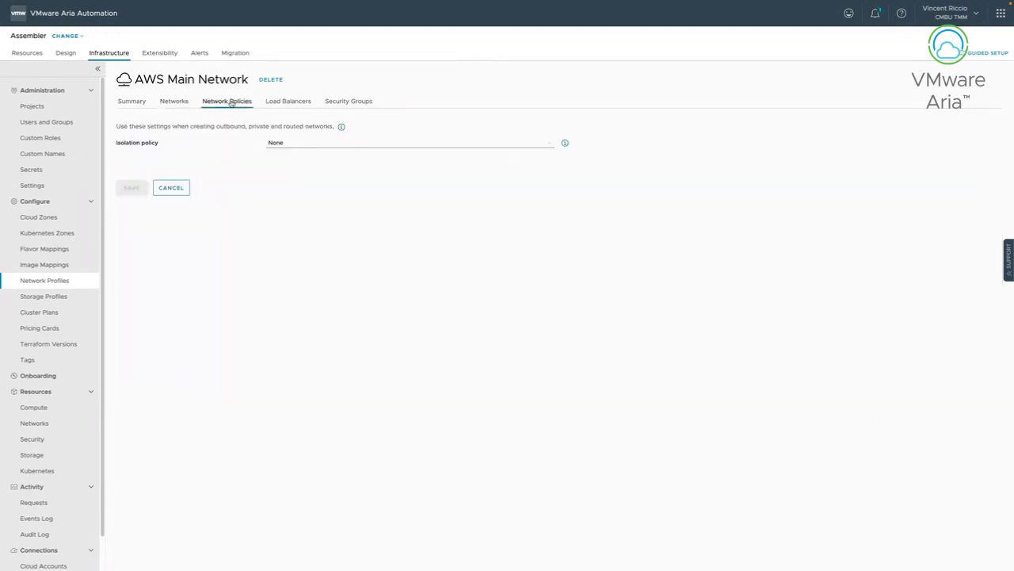
pyautogui.click(273, 104)
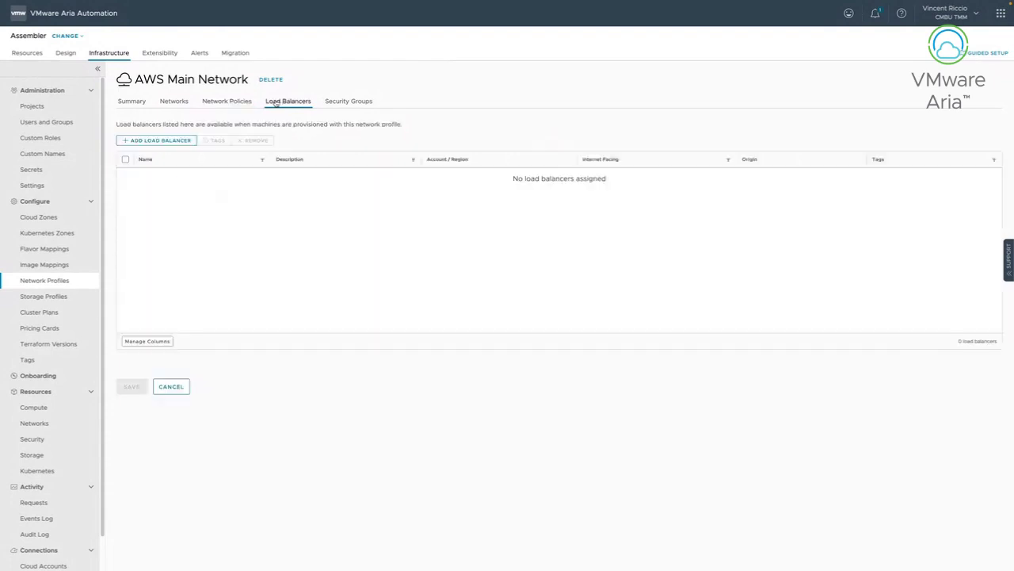
pyautogui.click(227, 101)
pyautogui.click(132, 101)
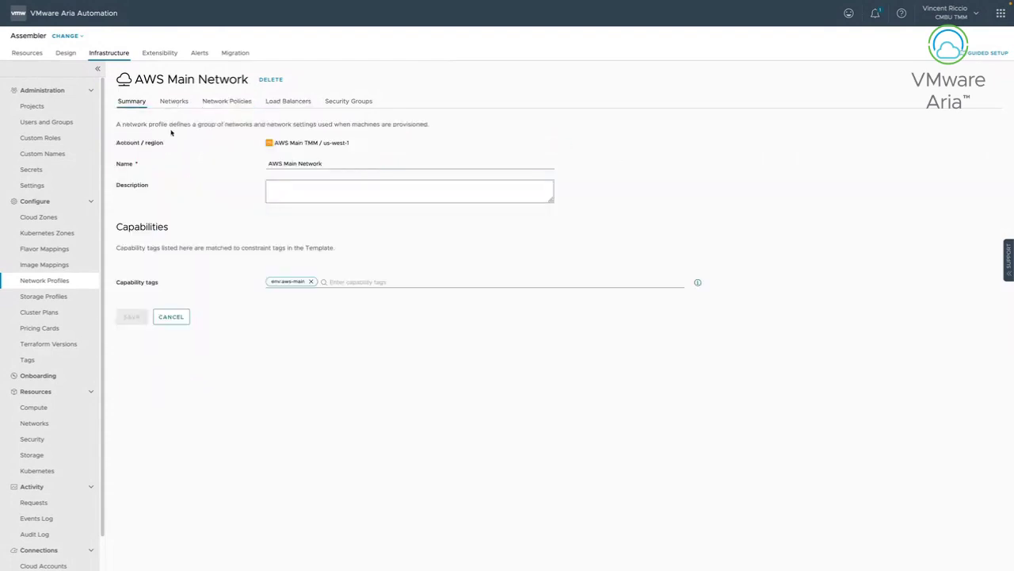
pyautogui.click(171, 317)
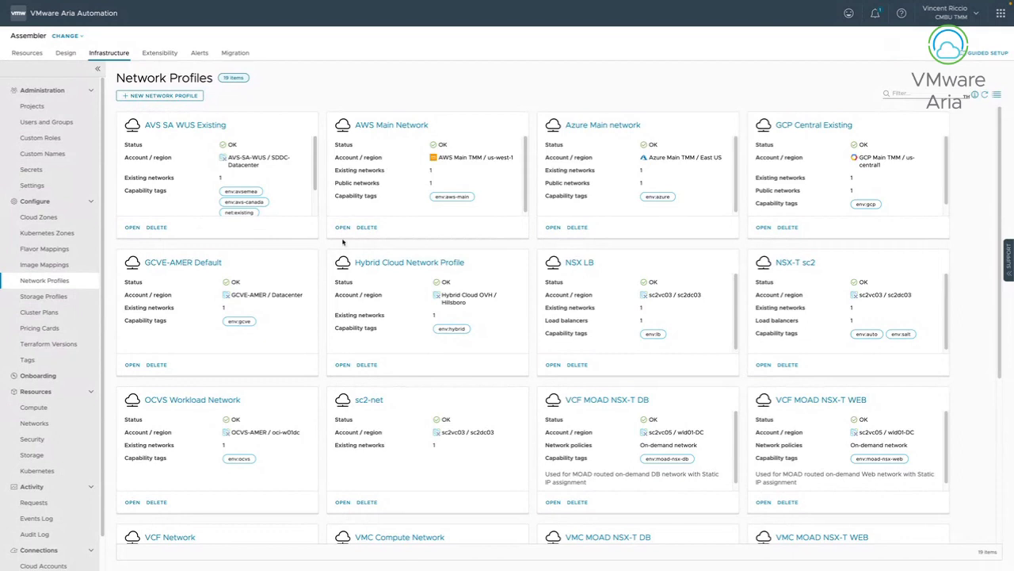
# Open the VMC AWS / SDDC-Datacenter storage profiles, cancel a new profile, and view vSAN Default Storage Policy.
pyautogui.click(46, 298)
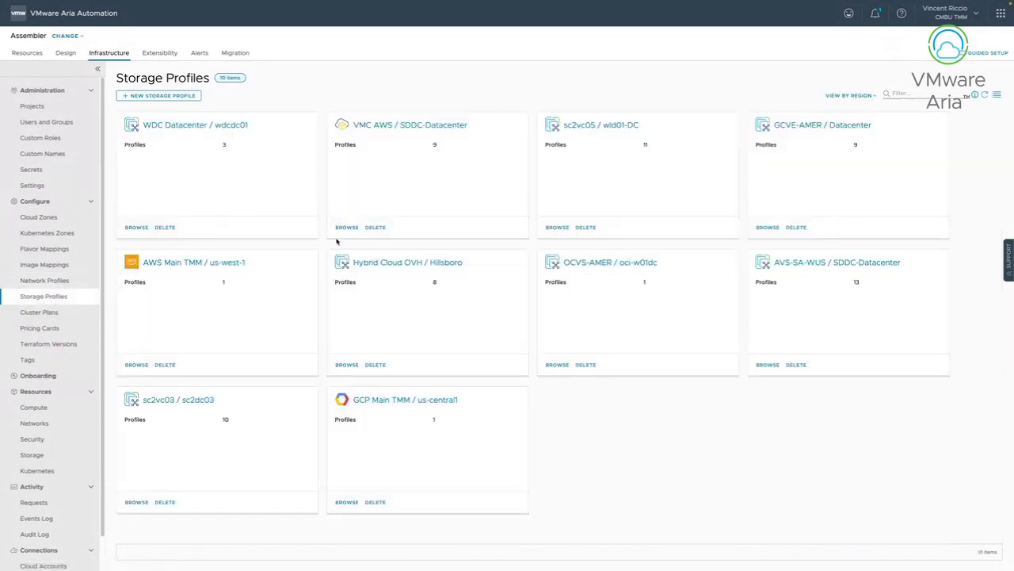
pyautogui.click(402, 127)
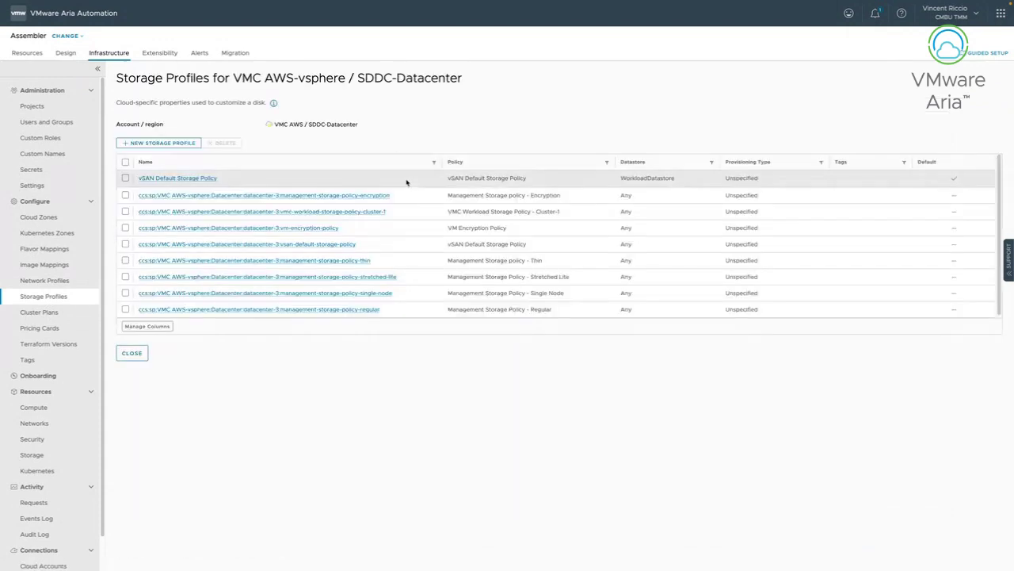
pyautogui.click(162, 145)
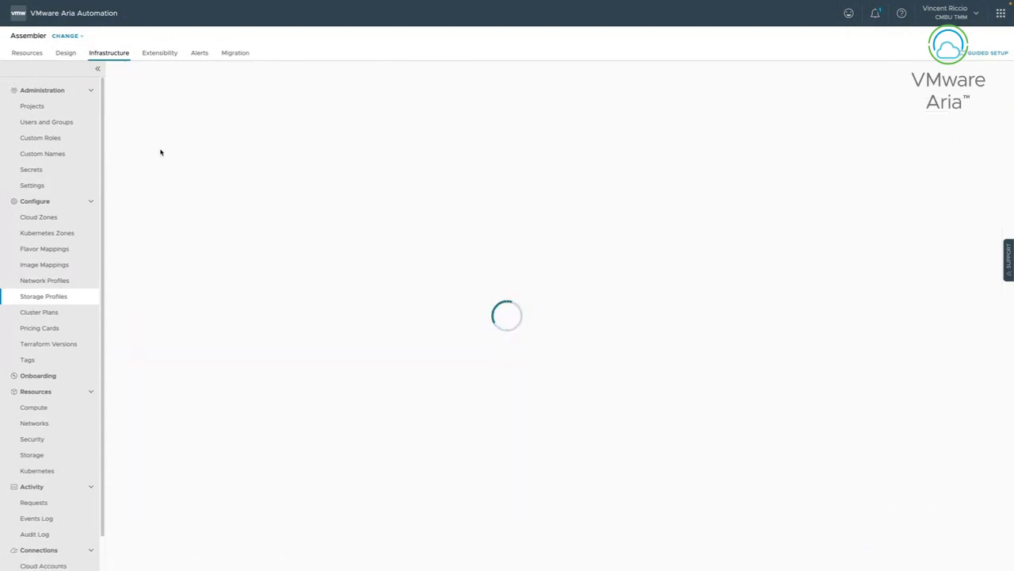
pyautogui.click(177, 407)
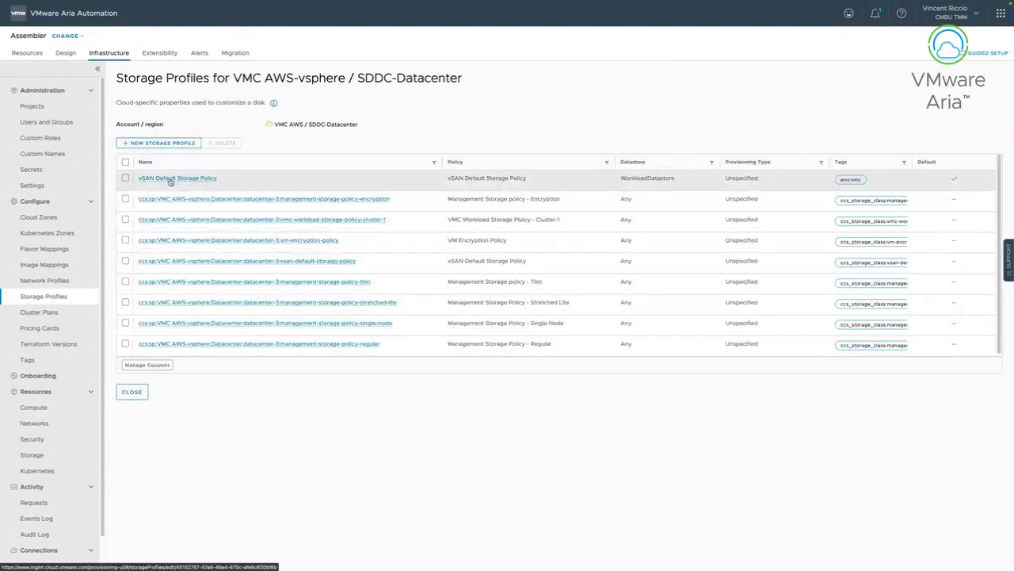
pyautogui.click(170, 179)
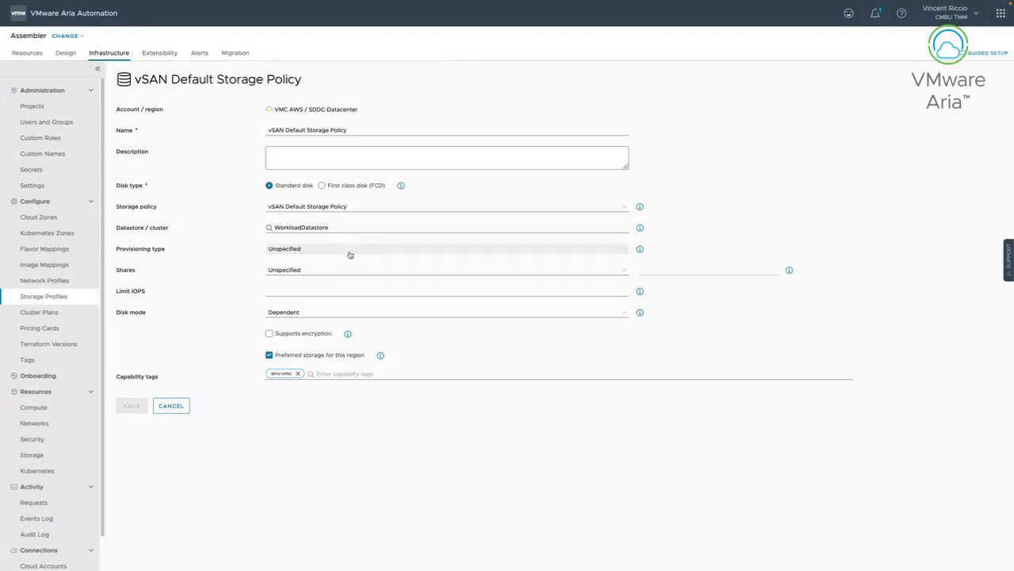
pyautogui.click(491, 206)
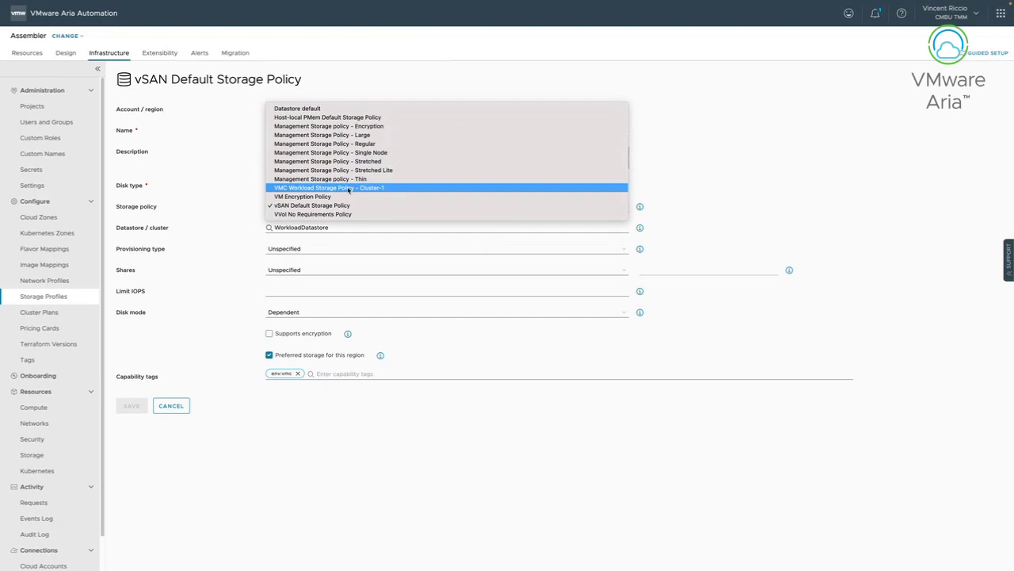
pyautogui.click(449, 359)
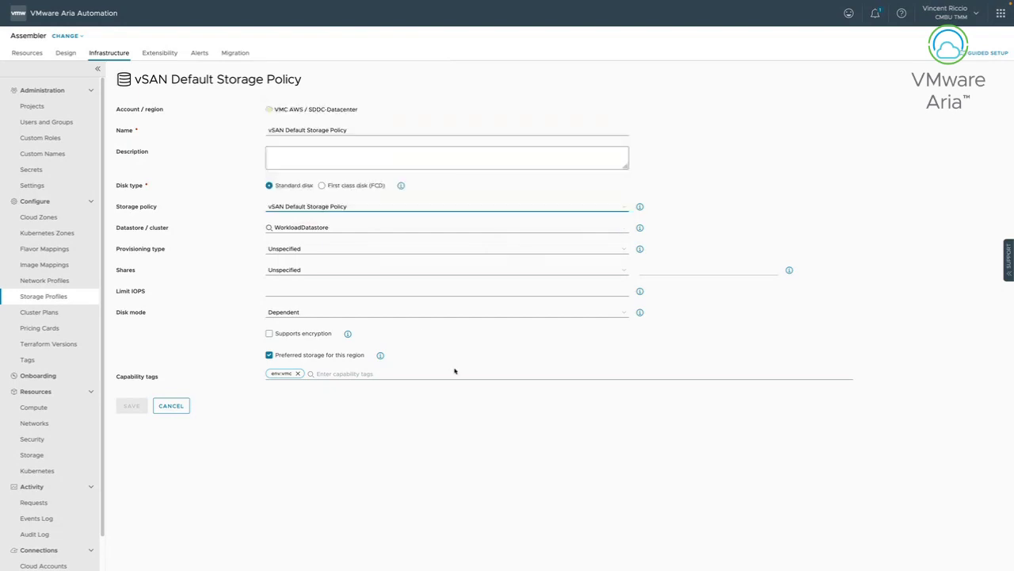
pyautogui.click(313, 249)
pyautogui.click(240, 245)
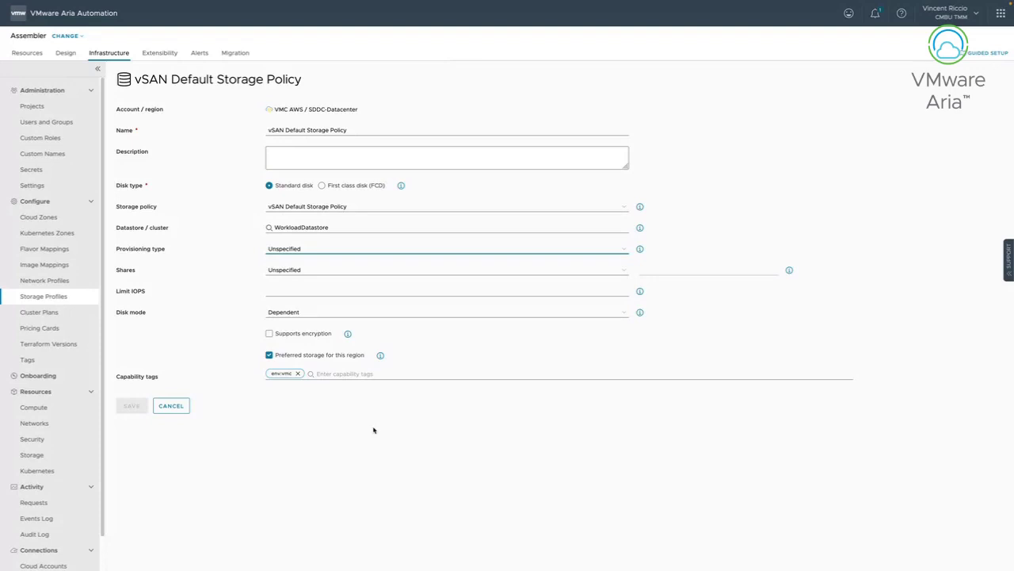
pyautogui.click(170, 406)
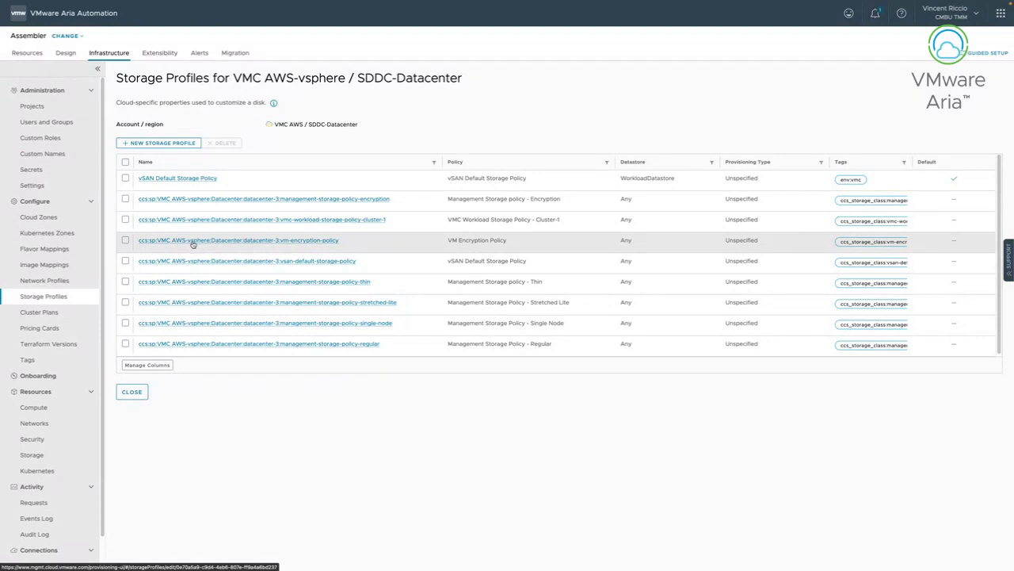
# Open the Cloud Zones page listing the 11 GCP, AWS, Azure, VMC and vSphere zones.
pyautogui.click(60, 222)
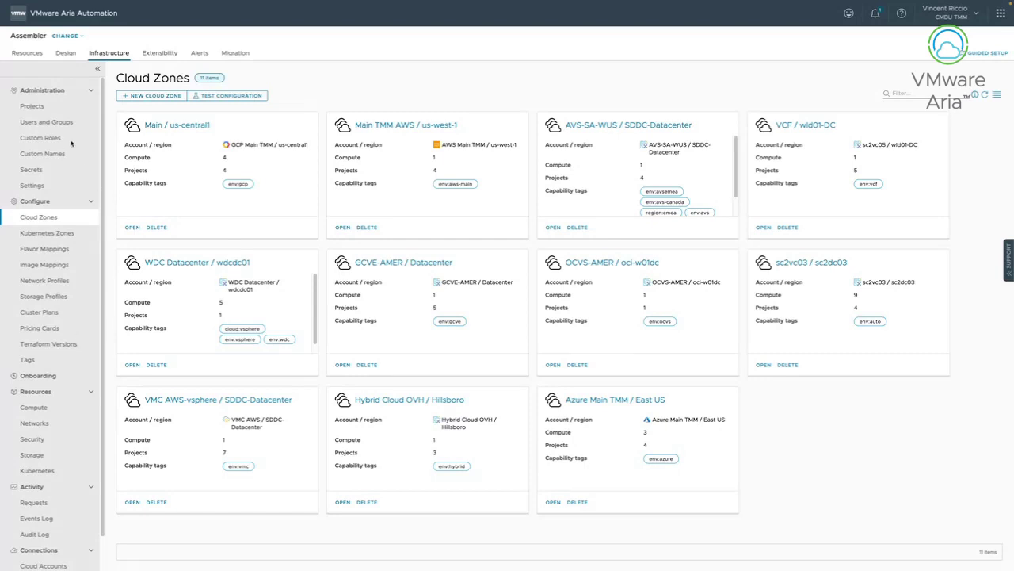
# Open the Projects page showing the 14 projects, including Corp, Events and moad.
pyautogui.click(49, 109)
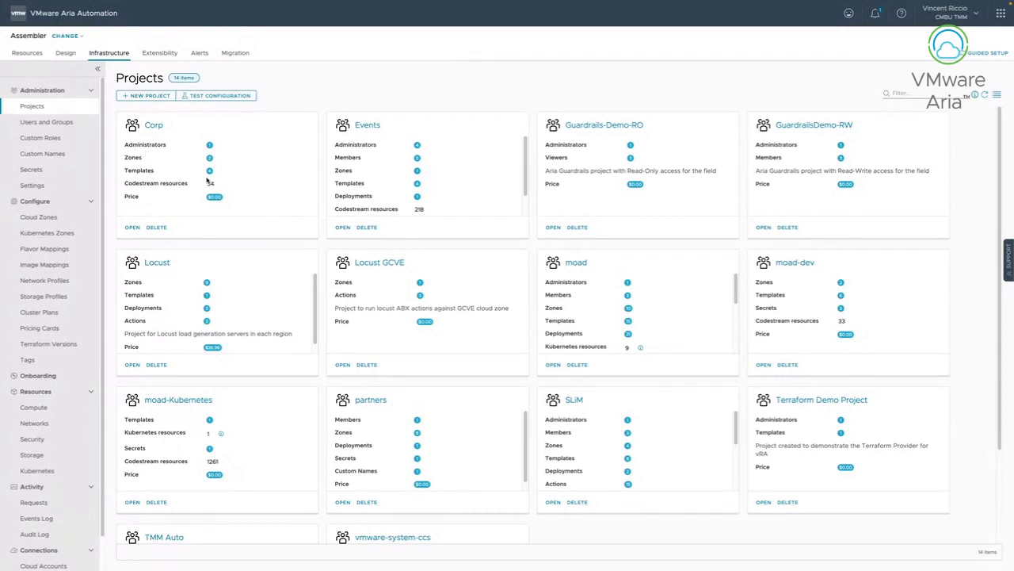
# Open the TMM Auto project's Summary from the Projects list.
pyautogui.scroll(-3, 435, 335)
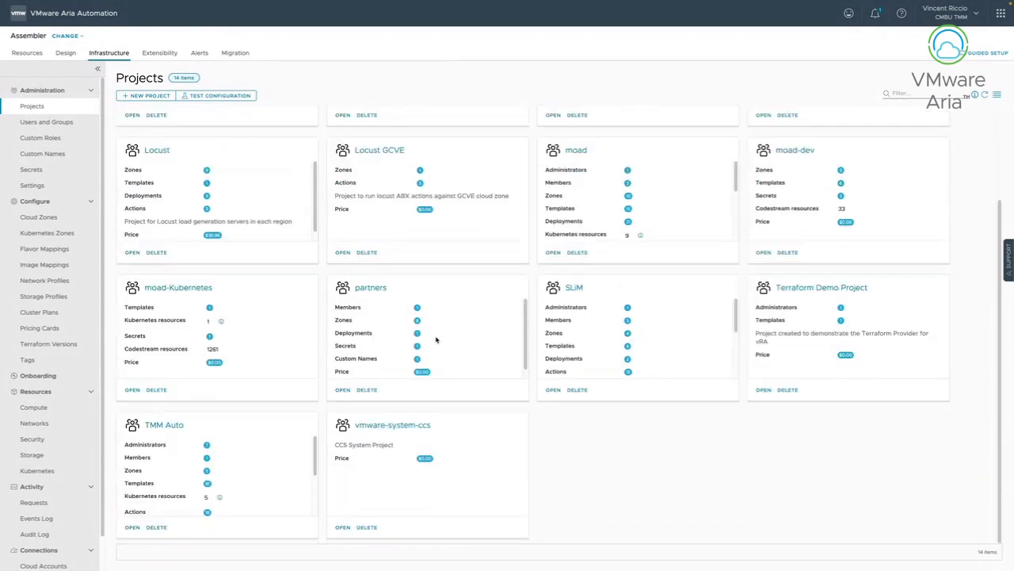
pyautogui.click(166, 425)
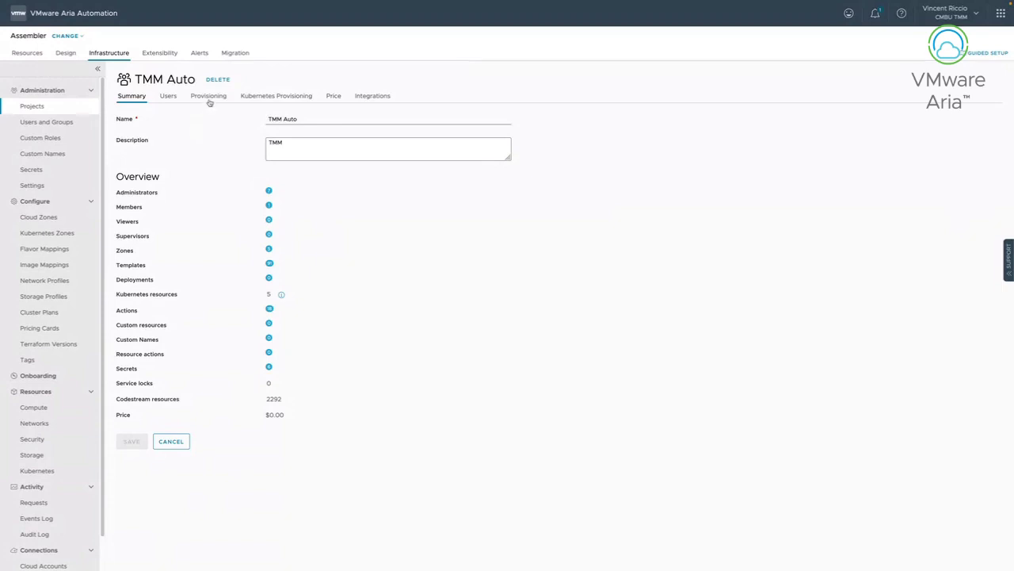
# View TMM Auto's Users and Provisioning tabs, dismiss two user-not-found errors, and return to Projects.
pyautogui.click(169, 97)
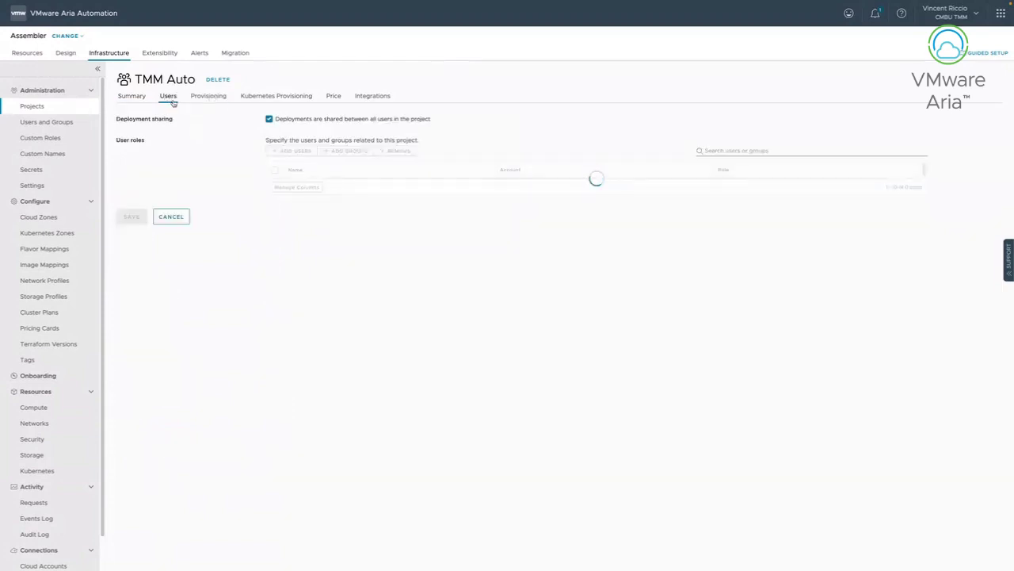
pyautogui.click(205, 99)
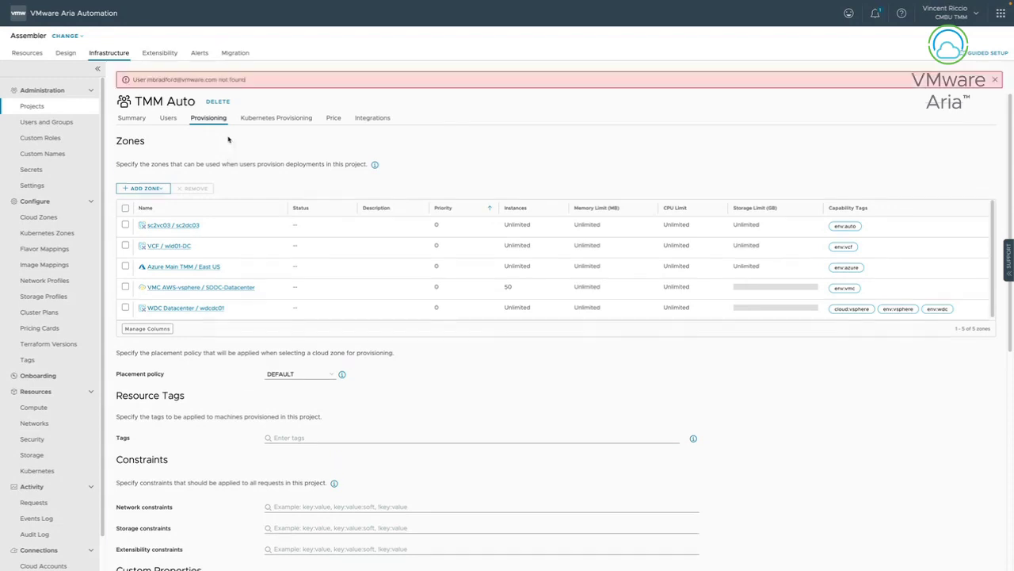
pyautogui.click(995, 80)
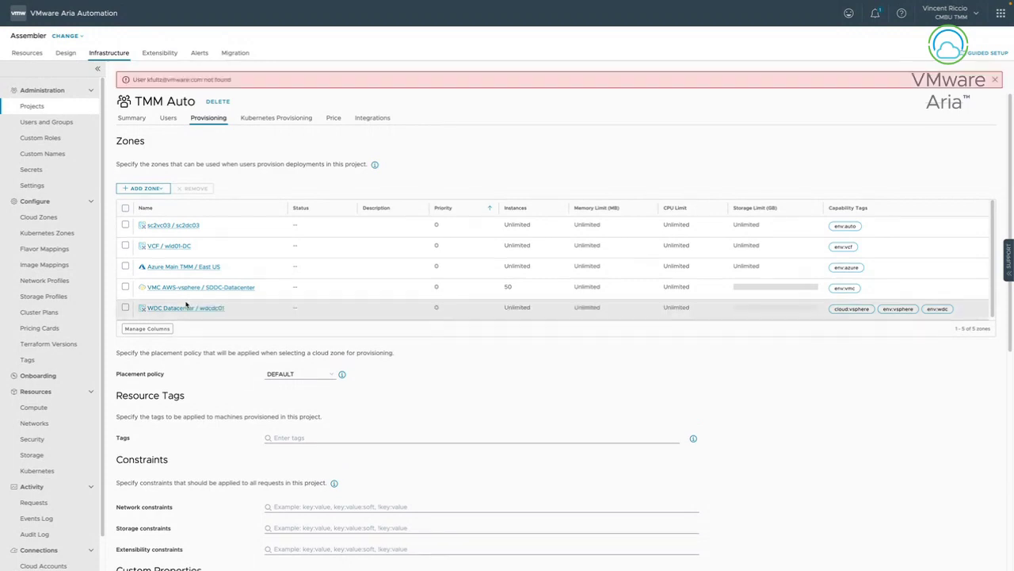
pyautogui.click(995, 80)
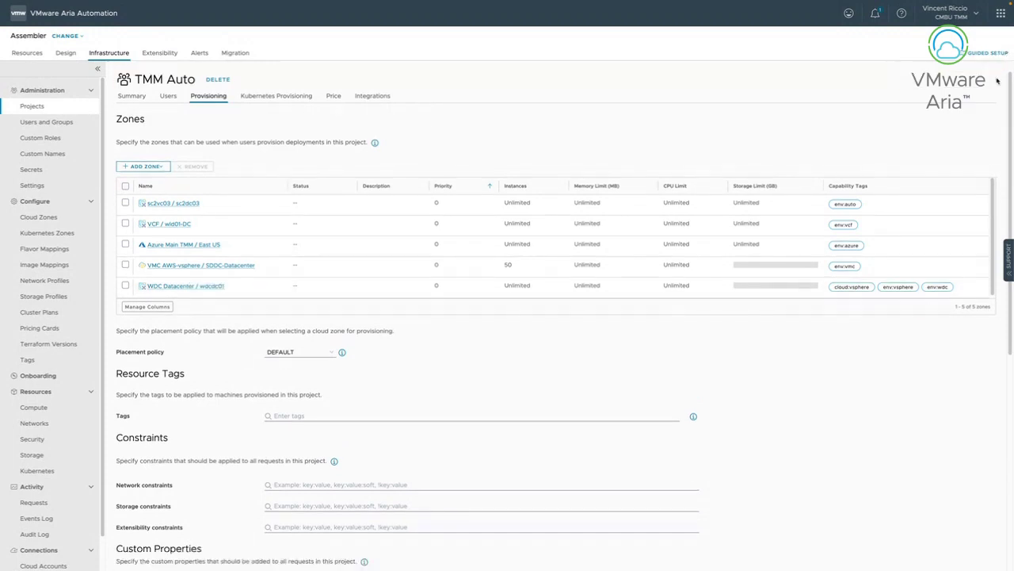
pyautogui.click(63, 106)
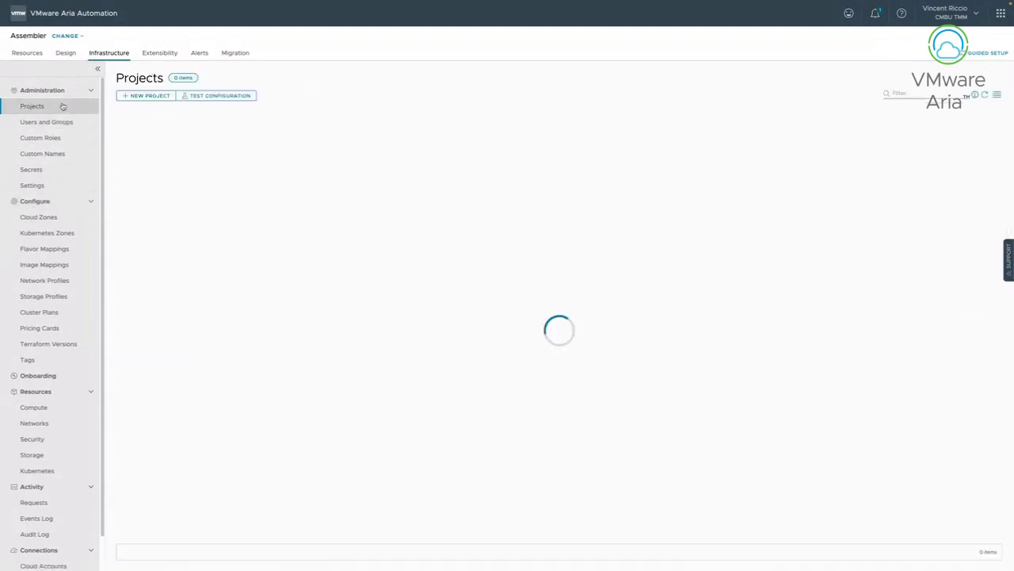
# Open the moad project and show its Provisioning tab.
pyautogui.scroll(-1, 712, 258)
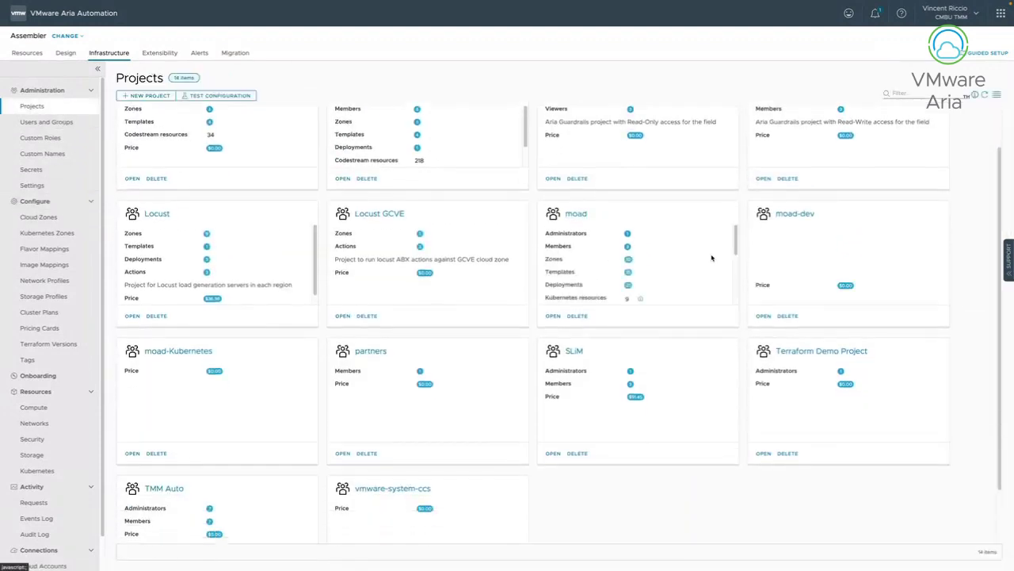
pyautogui.click(574, 213)
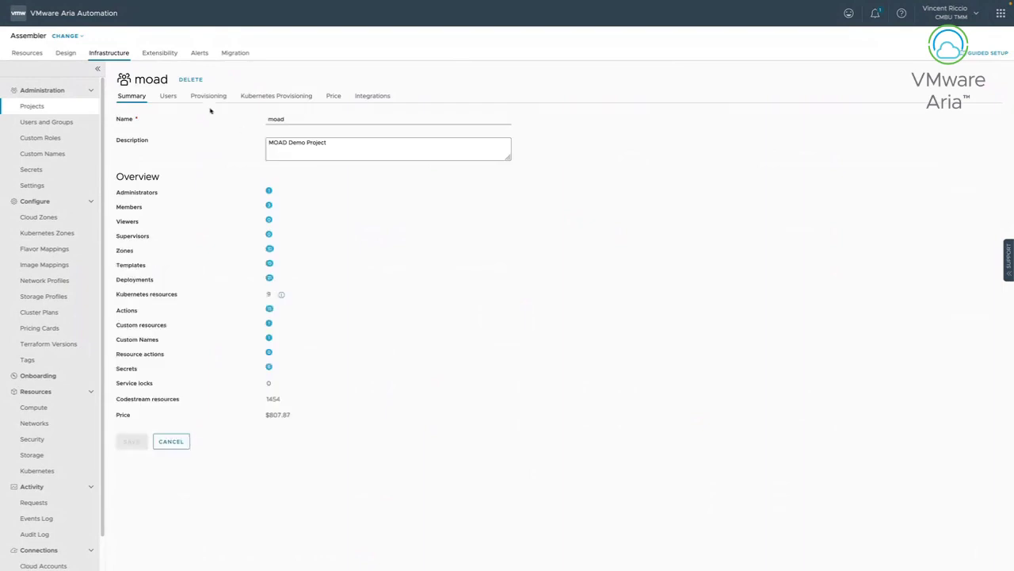
pyautogui.click(209, 96)
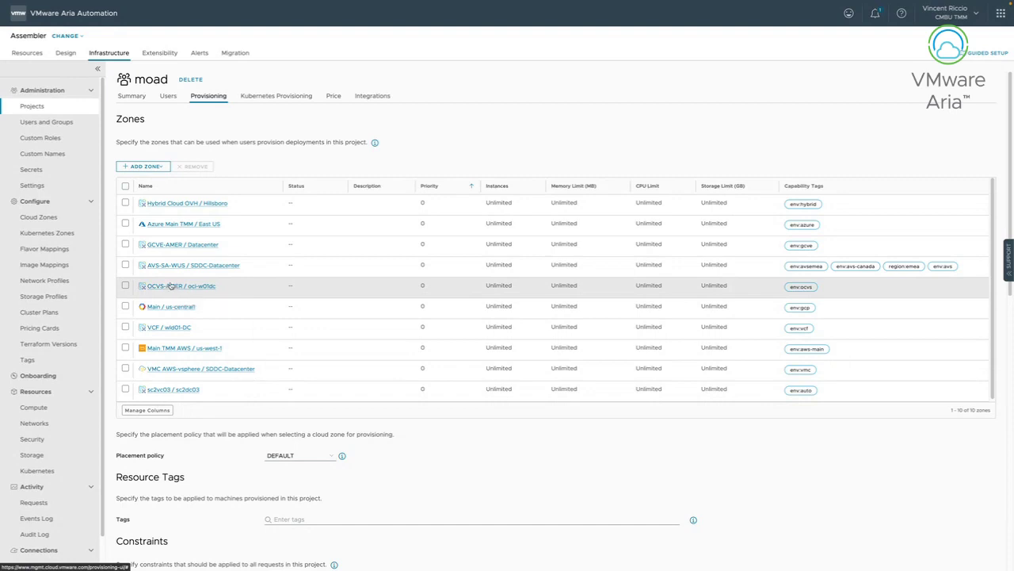
# Select then deselect the Azure Main TMM / East US and GCVE-AMER zones, then review the settings.
pyautogui.click(125, 225)
pyautogui.click(125, 245)
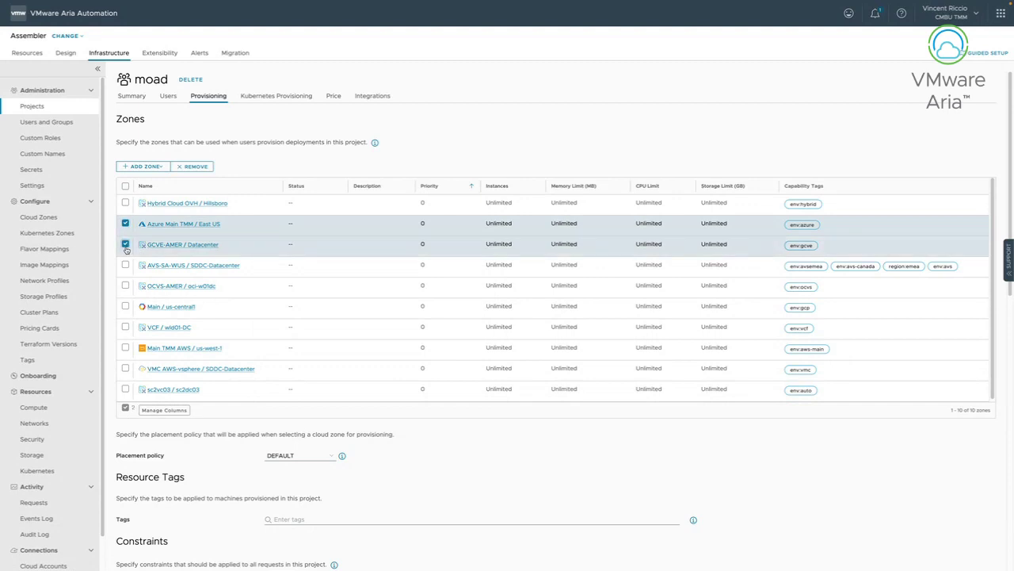
pyautogui.click(125, 244)
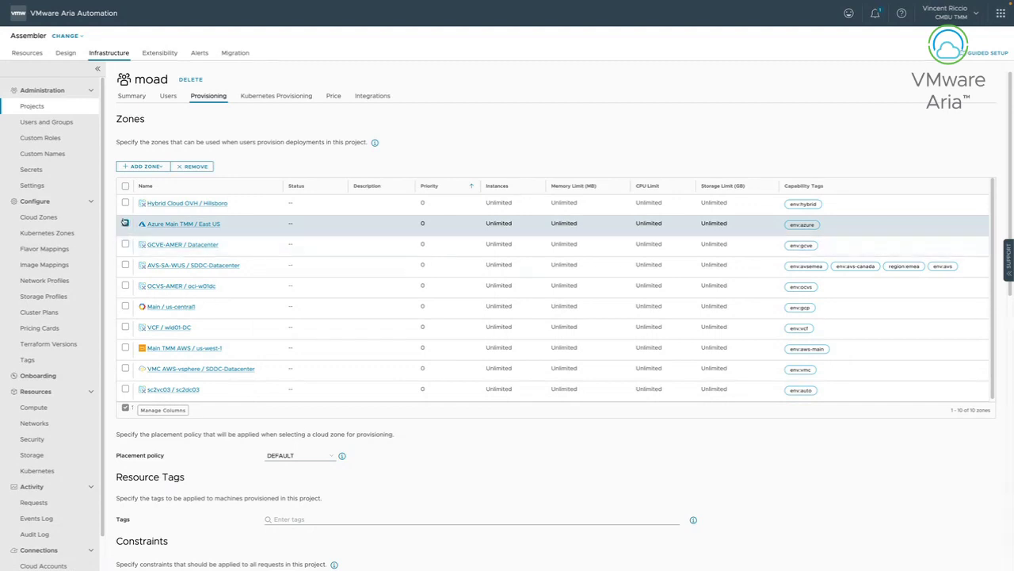
pyautogui.click(125, 224)
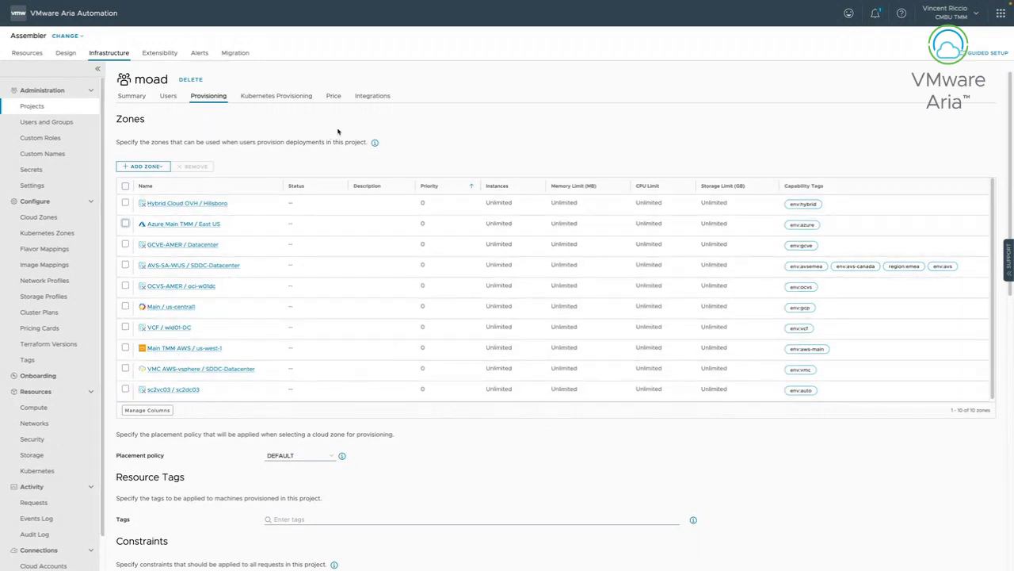
pyautogui.scroll(-1, 355, 301)
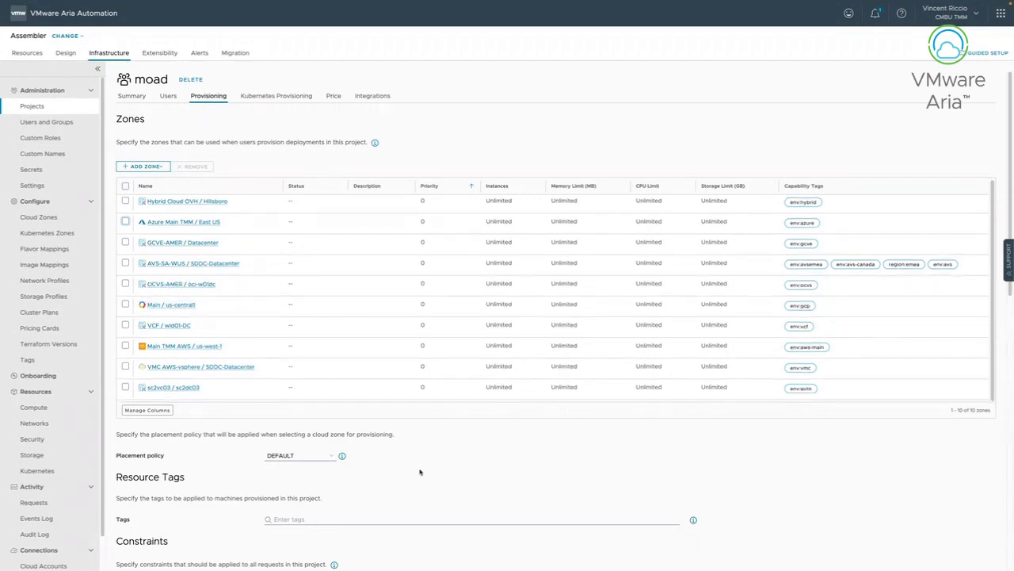
pyautogui.scroll(-5, 408, 466)
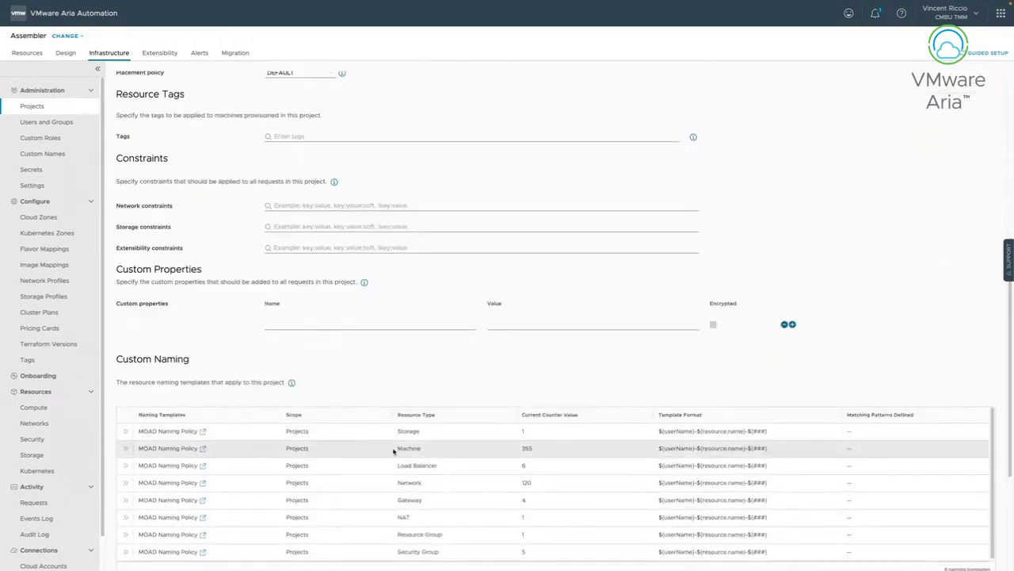
pyautogui.scroll(3, 392, 446)
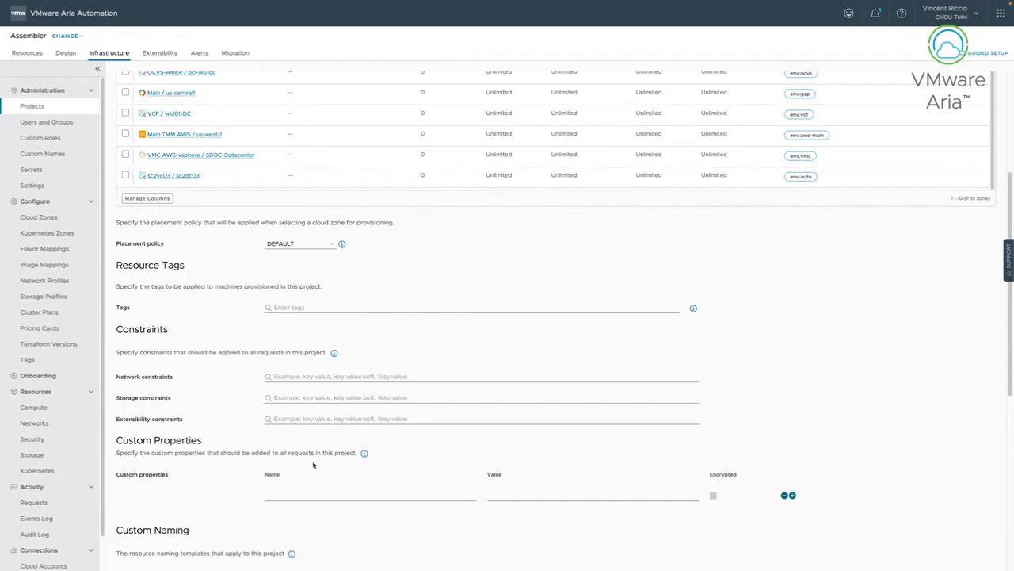
pyautogui.scroll(4, 313, 465)
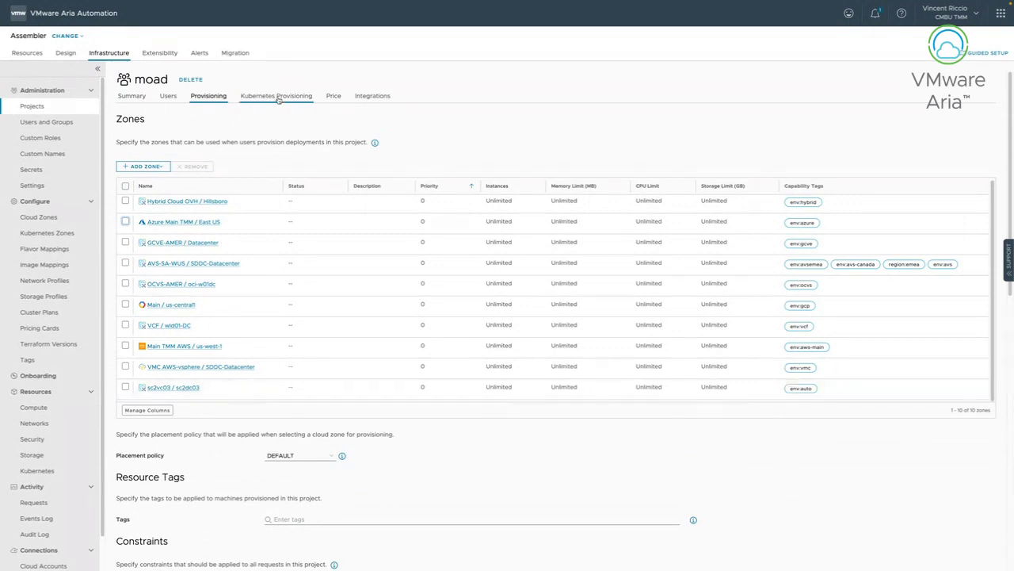
# Show moad's Kubernetes Provisioning tab with its three Kubernetes zones, including MOAD K8S Zones and VCF WCP.
pyautogui.click(306, 97)
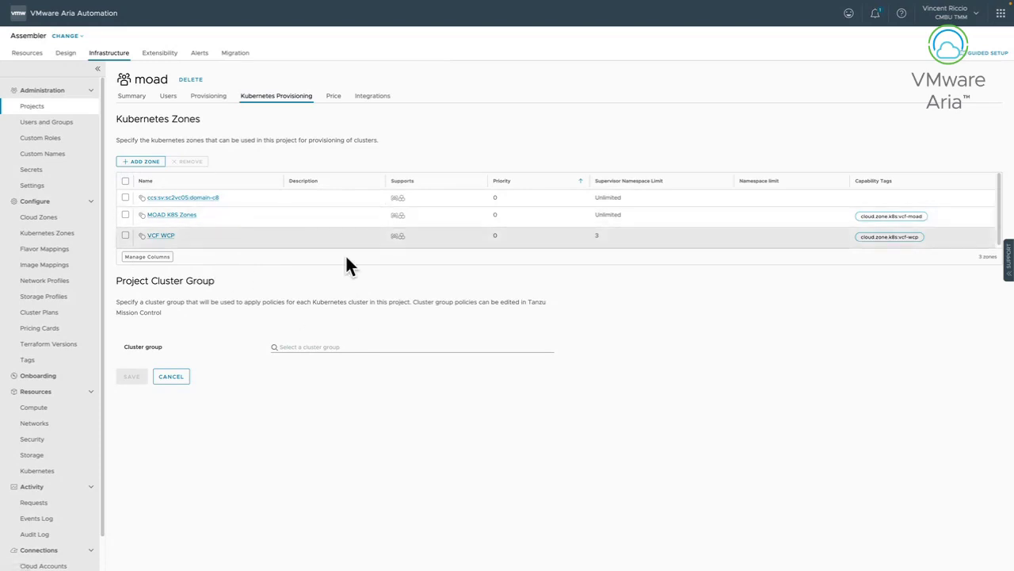
# Show moad's Price tab: $807.87 month to date across 21 deployments.
pyautogui.click(335, 96)
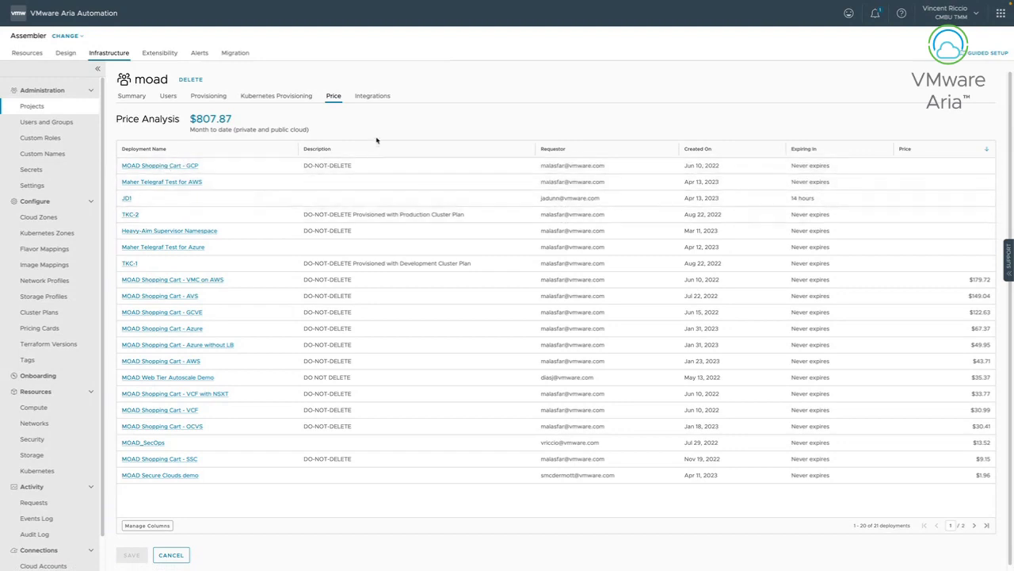
# Show moad's Integrations tab listing the GitHub integration TMM-AUTO.
pyautogui.click(378, 96)
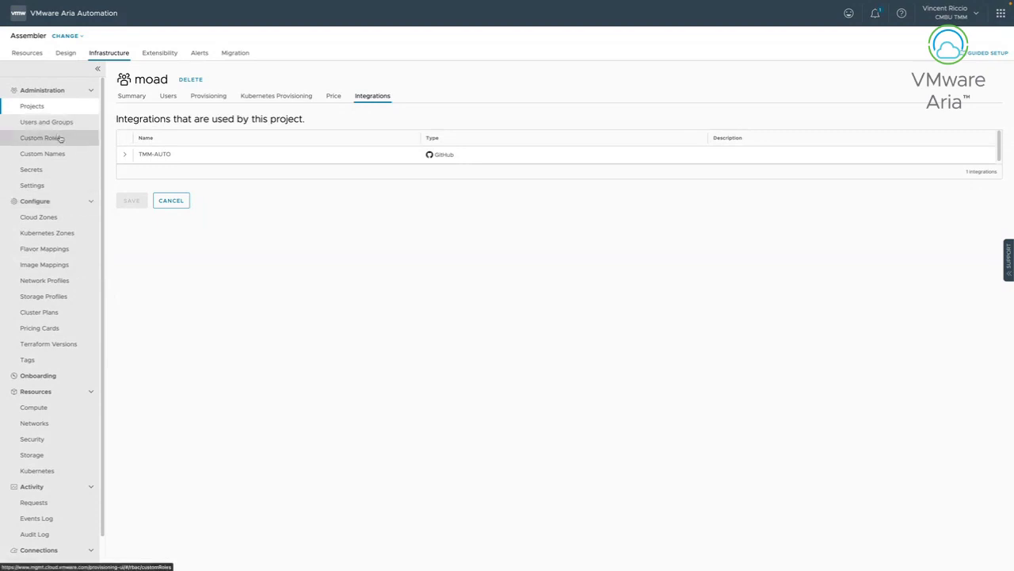
# Open Resources > Storage to list the 107 storage policies.
pyautogui.scroll(-1, 70, 413)
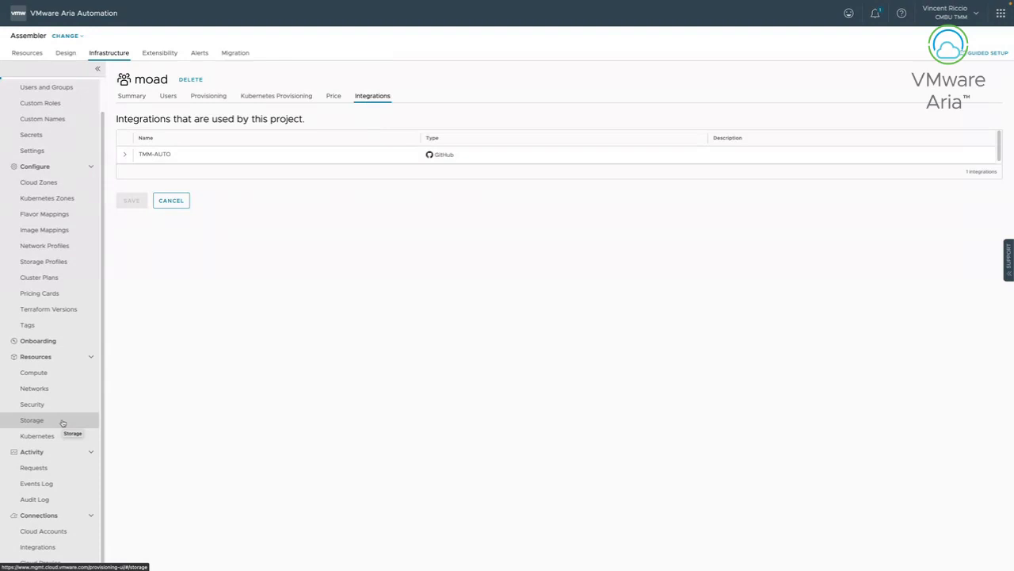
pyautogui.click(63, 422)
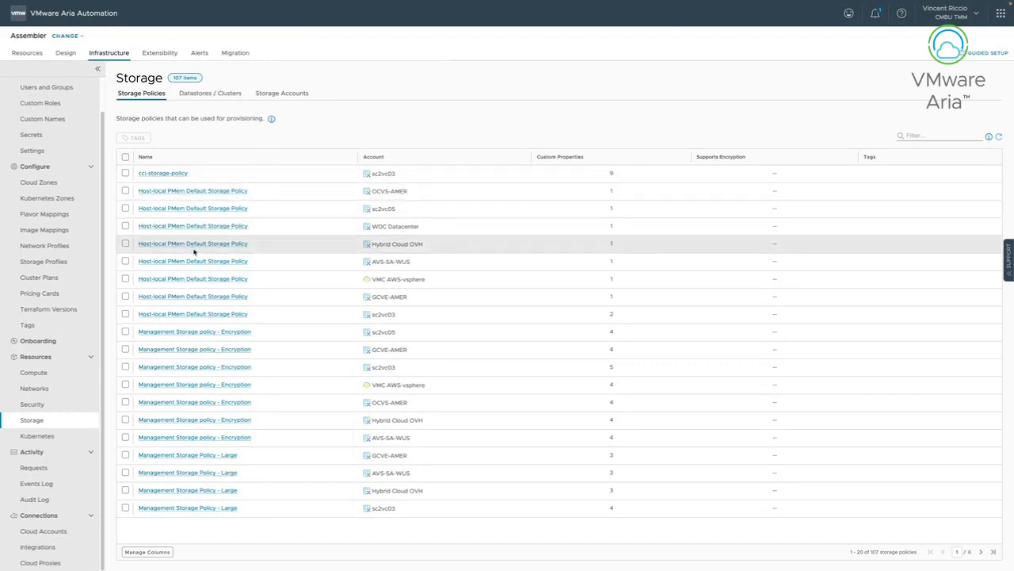
# List the datastores and clusters, selecting and then deselecting local_esx001.
pyautogui.click(228, 93)
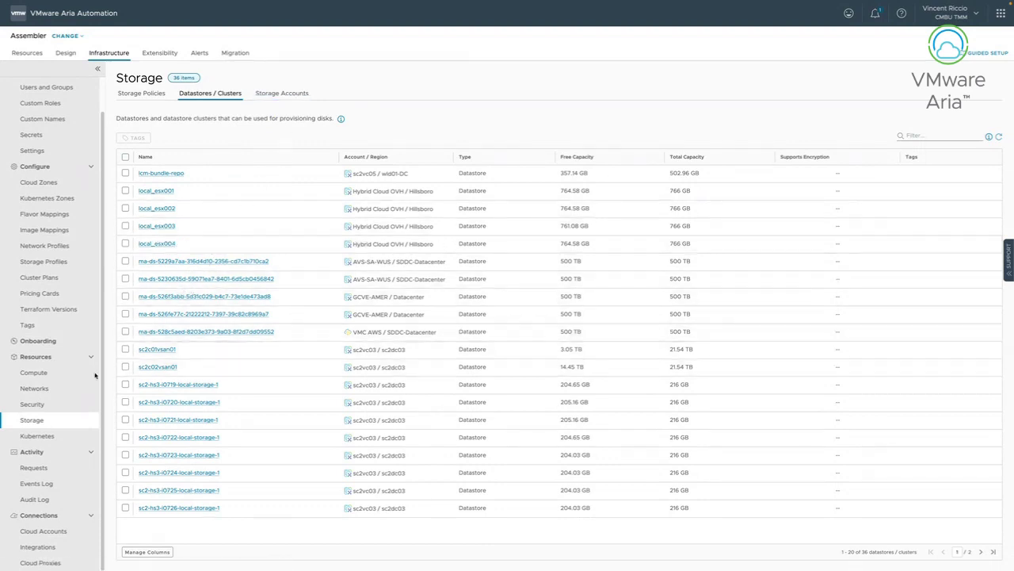
pyautogui.click(126, 191)
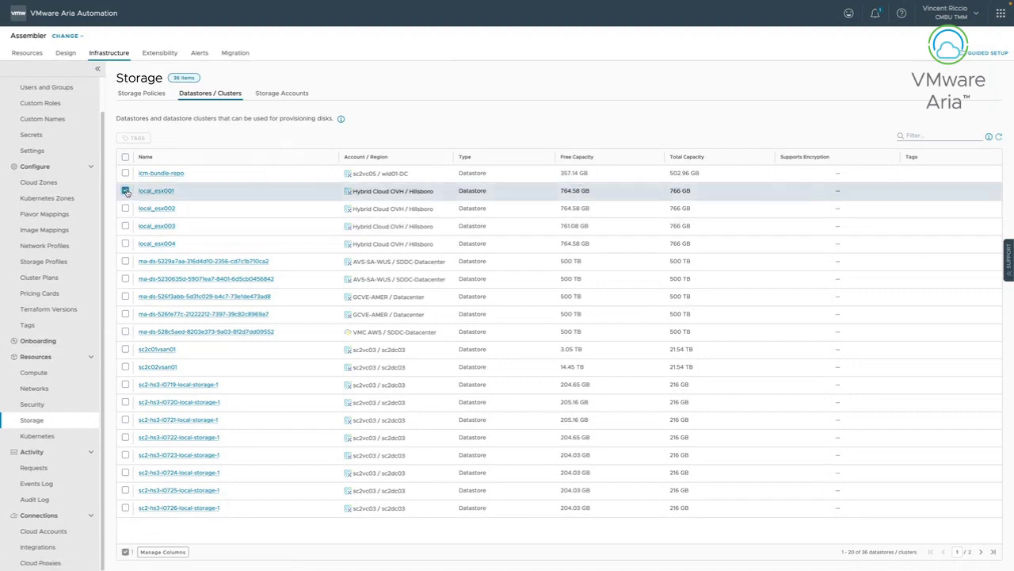
pyautogui.click(126, 191)
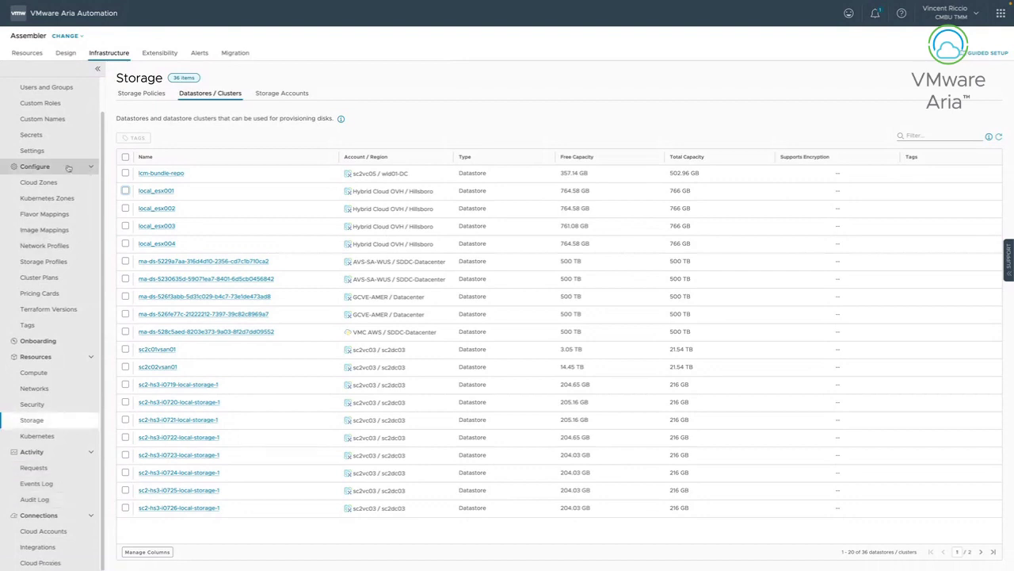
# Go to the Design templates list and bring up the New From choices.
pyautogui.scroll(1, 69, 168)
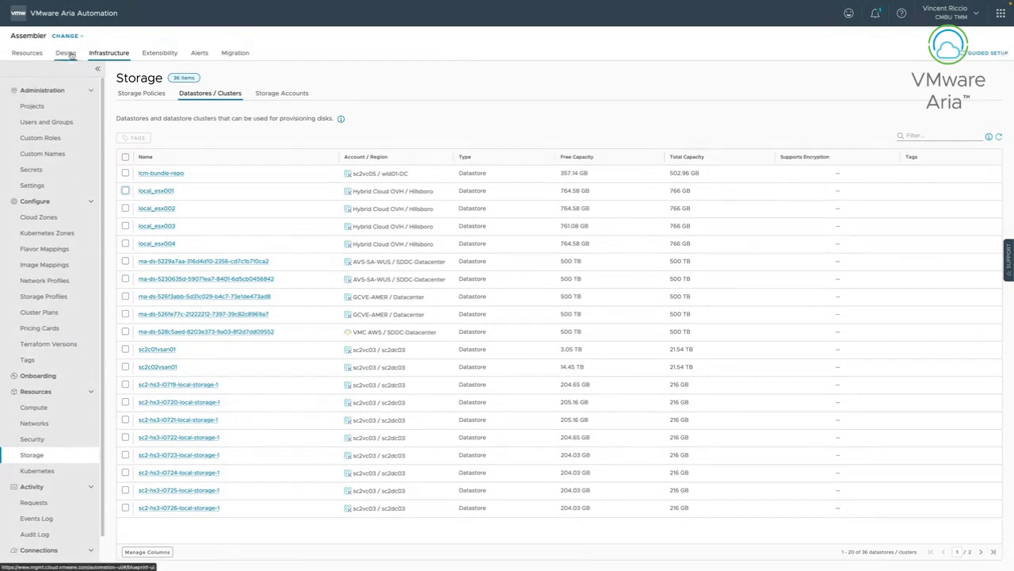
pyautogui.click(70, 55)
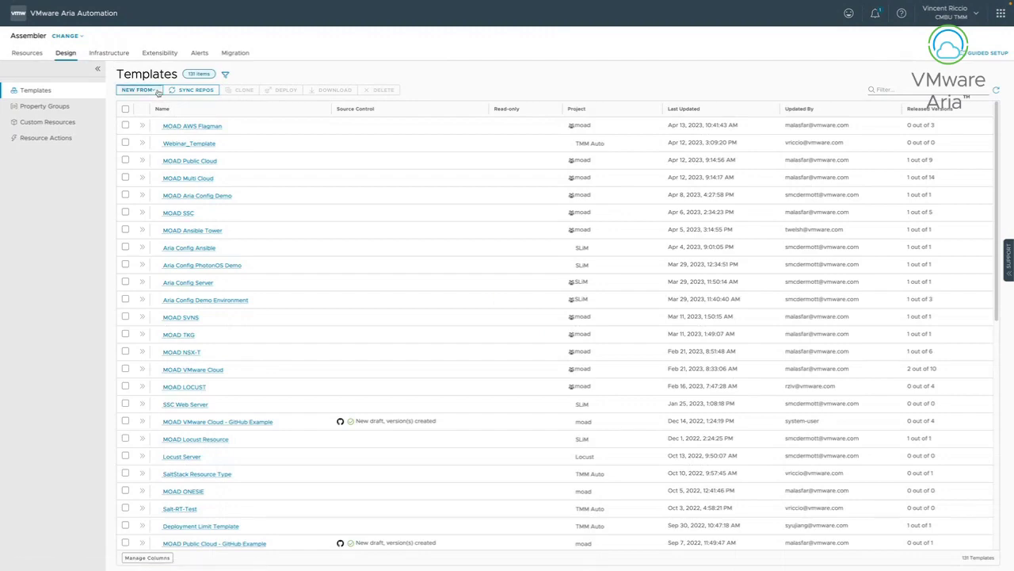
pyautogui.click(158, 92)
# Create a blank template named Webinar_Template in project TMM Auto, shared only with that project.
pyautogui.click(156, 110)
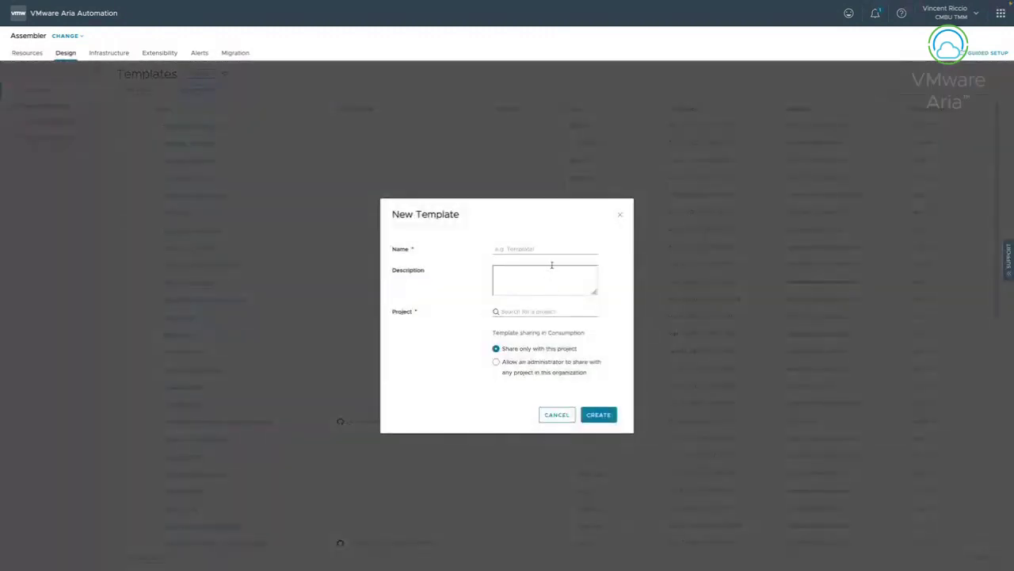
pyautogui.write('Webinar')
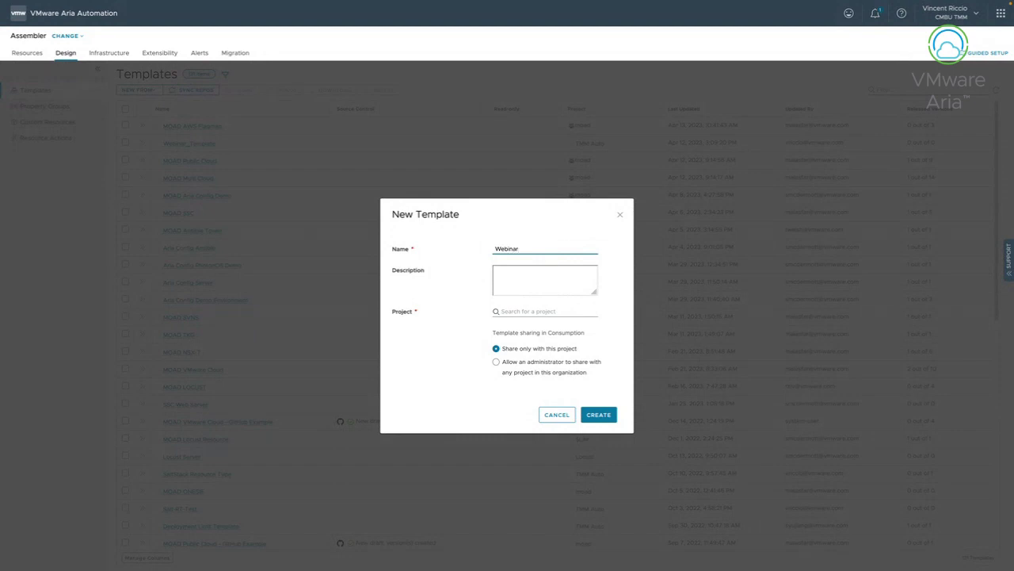
pyautogui.write('_Template')
pyautogui.click(546, 311)
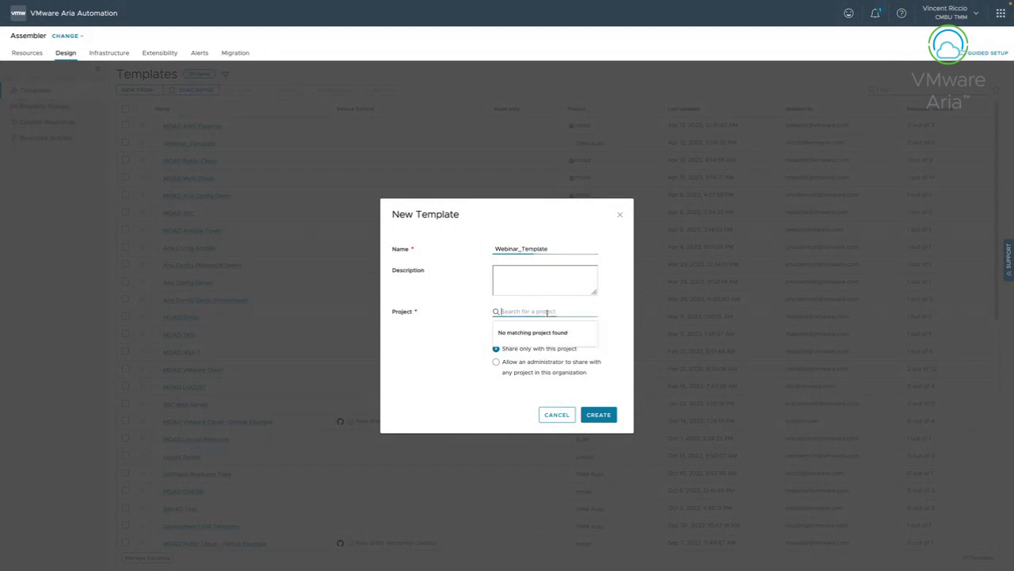
pyautogui.scroll(-5, 547, 353)
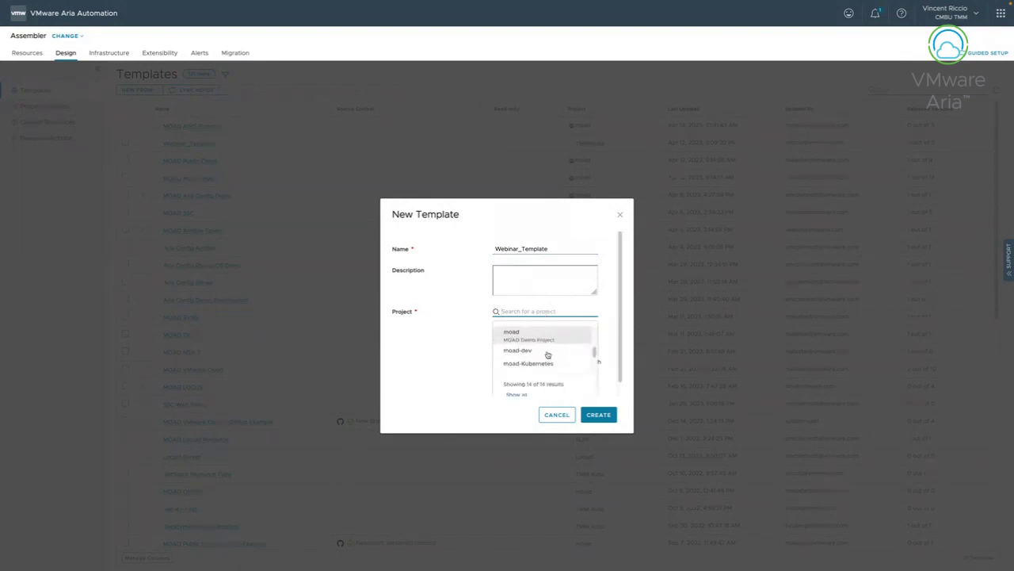
pyautogui.scroll(-3, 547, 354)
pyautogui.click(546, 353)
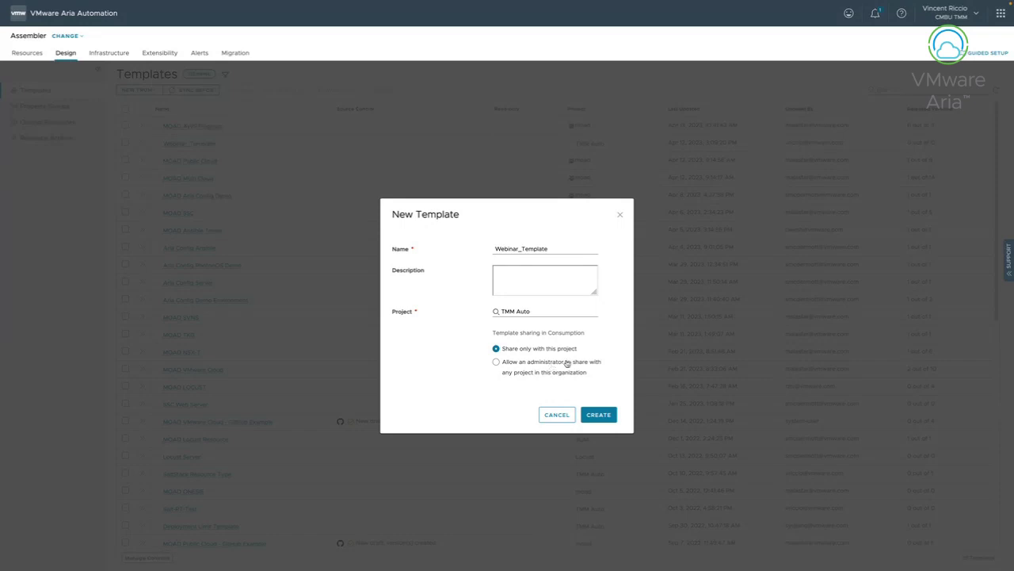
pyautogui.click(608, 419)
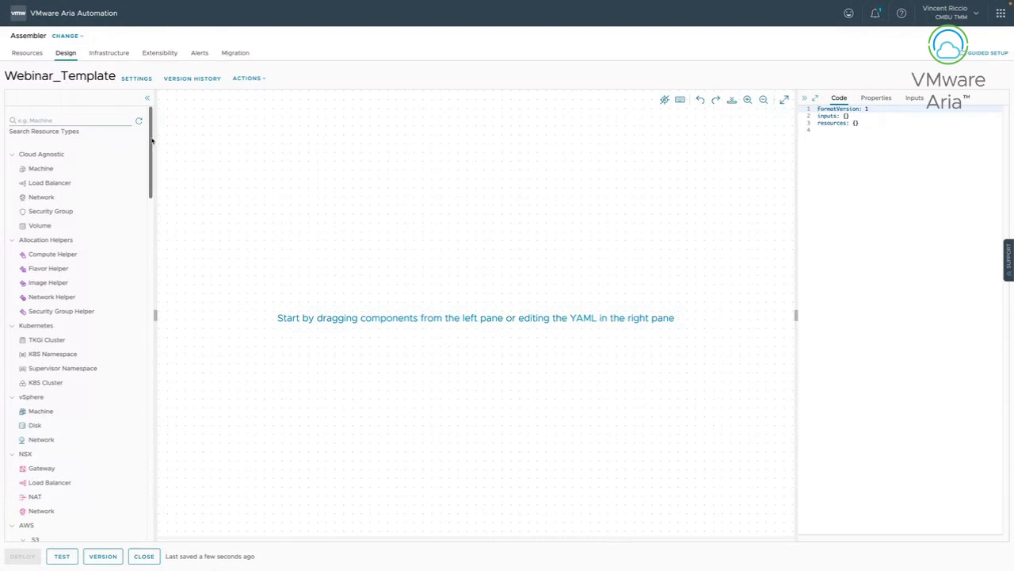
# Drop a Cloud Agnostic Machine onto the canvas centre, creating Cloud_Machine_1.
pyautogui.scroll(-1, 152, 140)
pyautogui.scroll(1, 150, 133)
pyautogui.scroll(-1, 151, 171)
pyautogui.scroll(1, 143, 171)
pyautogui.moveTo(151, 164); pyautogui.dragTo(151, 171)
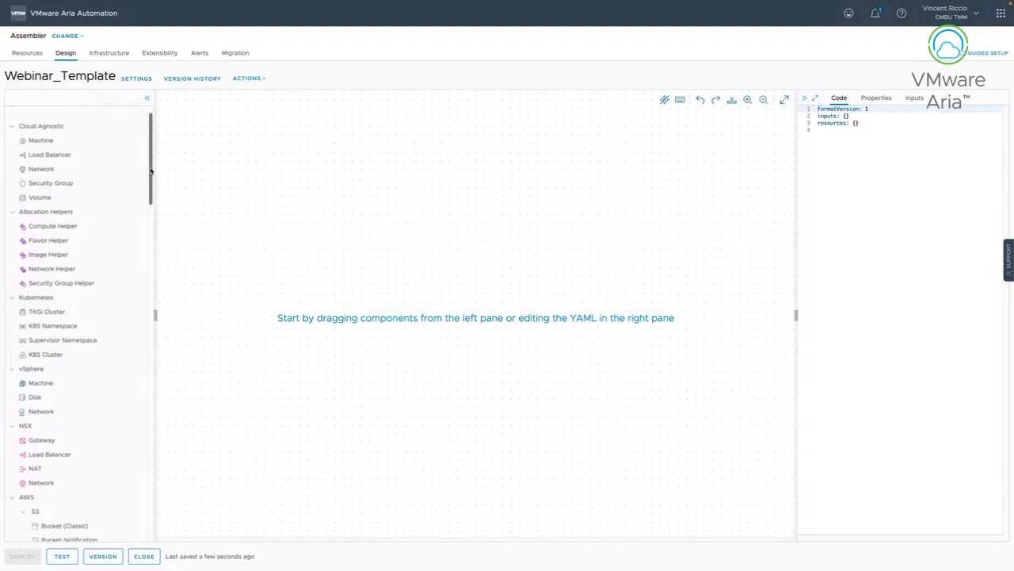
pyautogui.moveTo(151, 170); pyautogui.dragTo(151, 183)
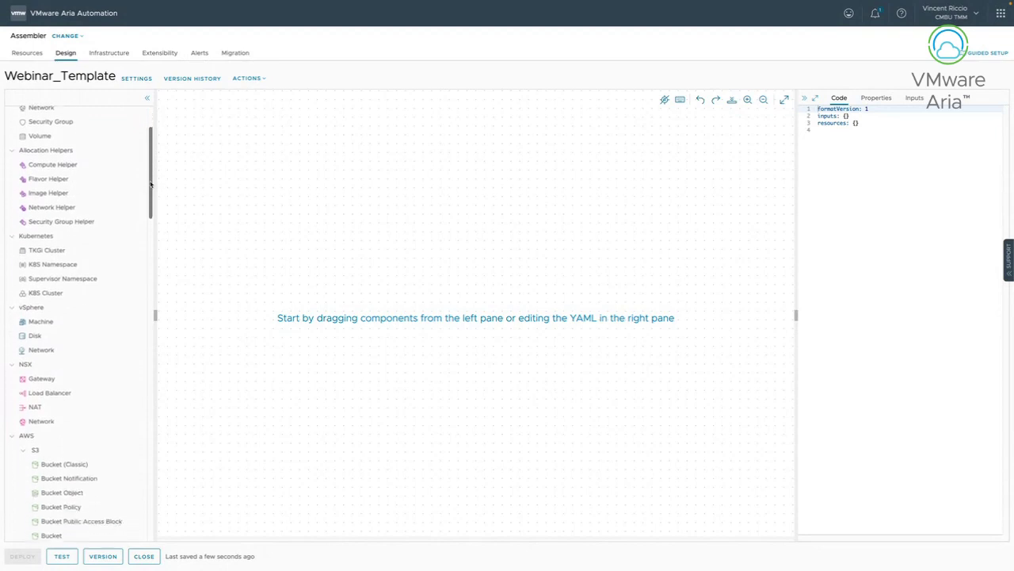
pyautogui.moveTo(151, 184); pyautogui.dragTo(150, 205)
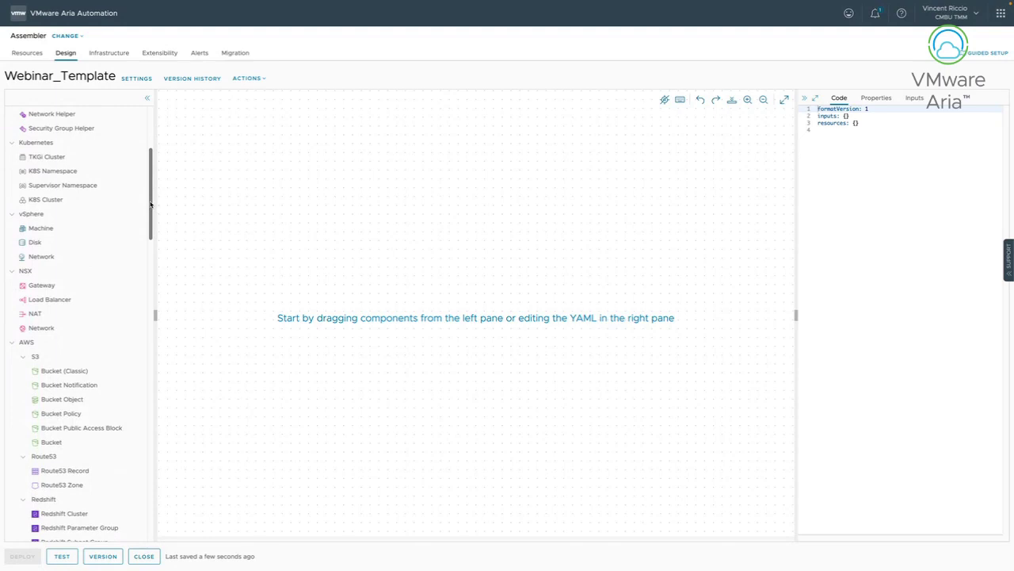
pyautogui.moveTo(151, 205); pyautogui.dragTo(150, 210)
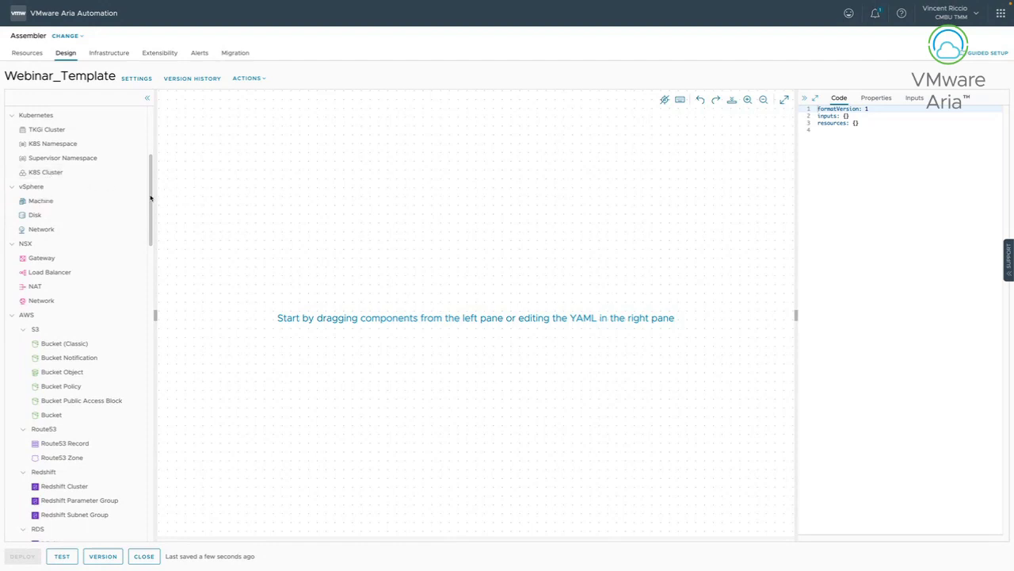
pyautogui.moveTo(153, 199); pyautogui.dragTo(151, 537)
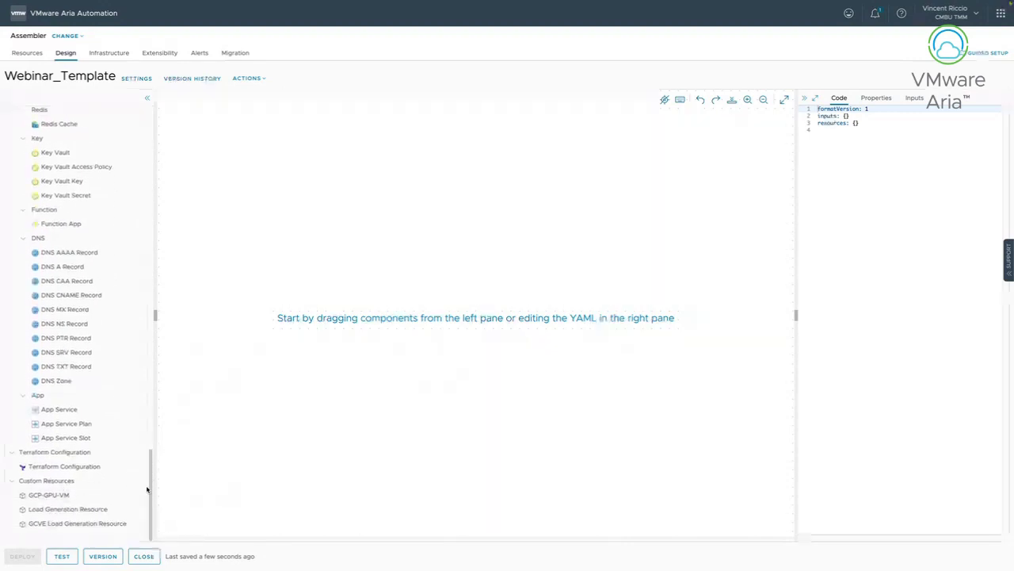
pyautogui.moveTo(146, 489); pyautogui.dragTo(151, 110)
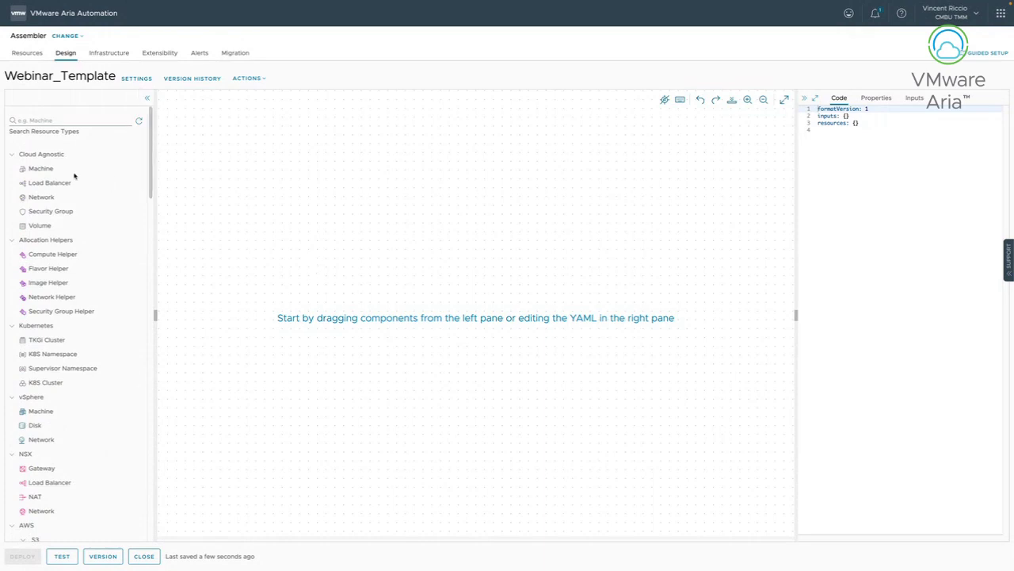
pyautogui.moveTo(40, 168); pyautogui.dragTo(500, 288)
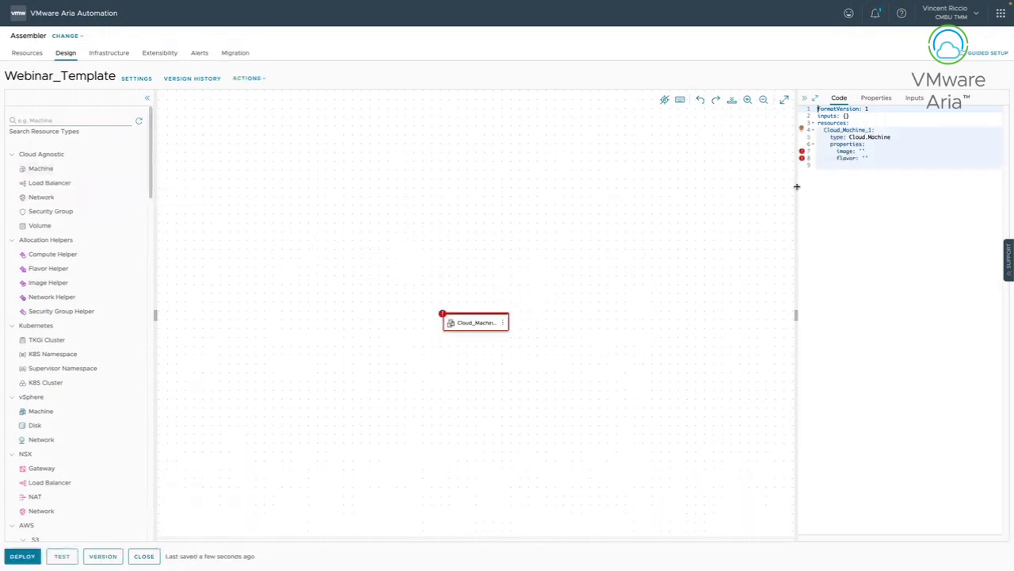
# Widen the Code panel and browse machine property suggestions on a new line under flavor.
pyautogui.moveTo(796, 186); pyautogui.dragTo(636, 187)
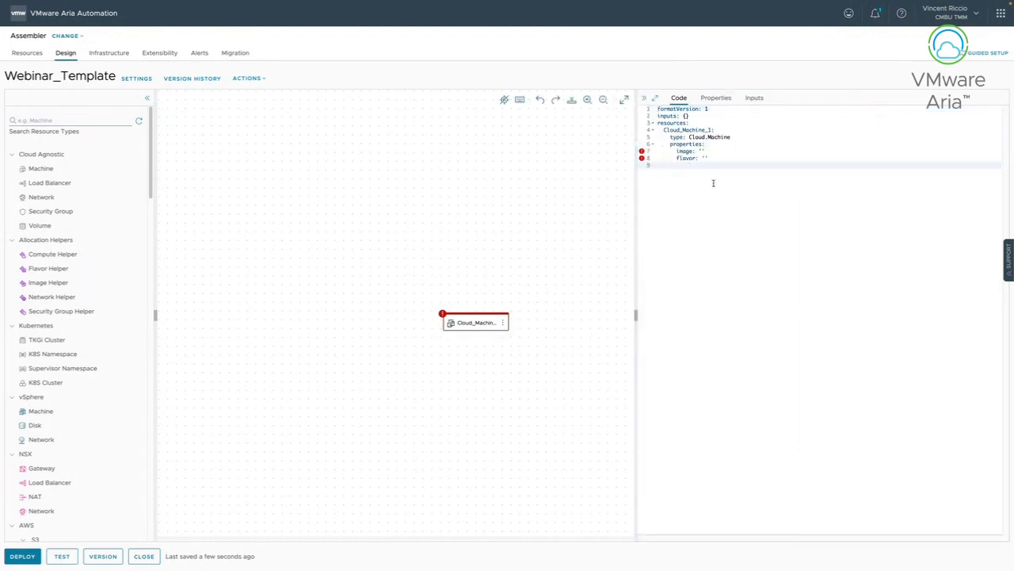
pyautogui.click(714, 158)
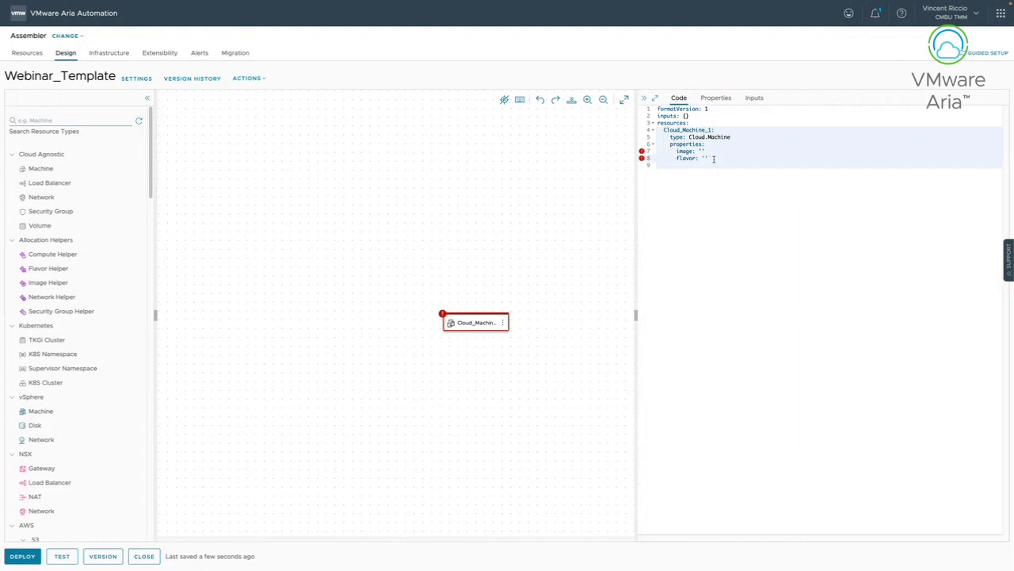
pyautogui.press('Return')
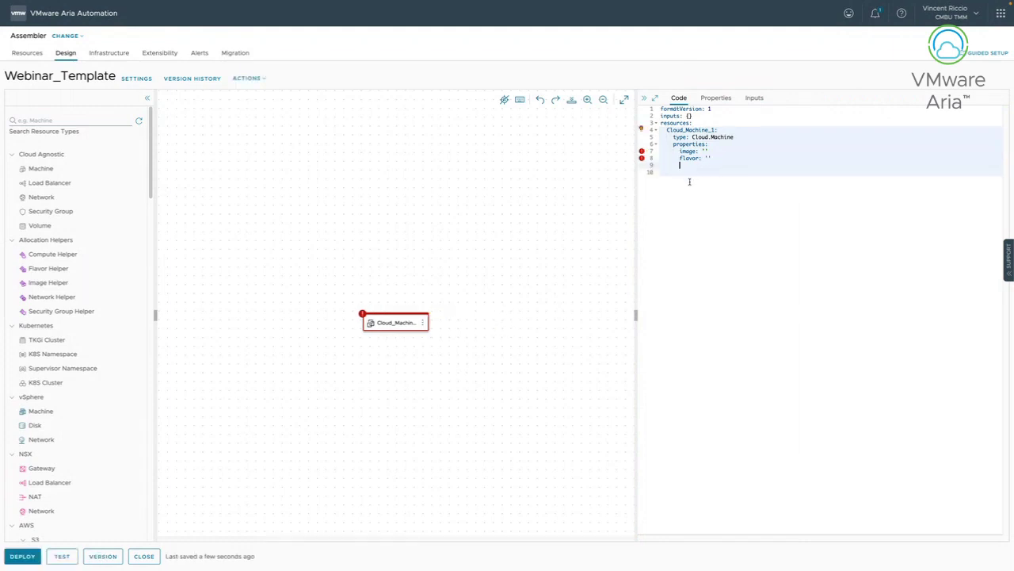
pyautogui.hotkey('ctrl', 'space')
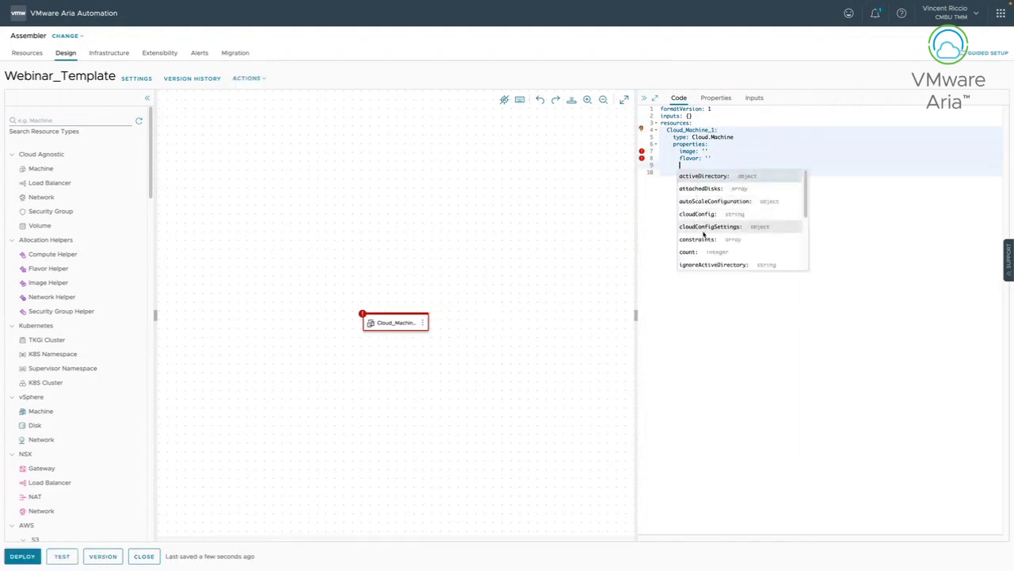
pyautogui.scroll(-2, 704, 244)
pyautogui.scroll(2, 704, 242)
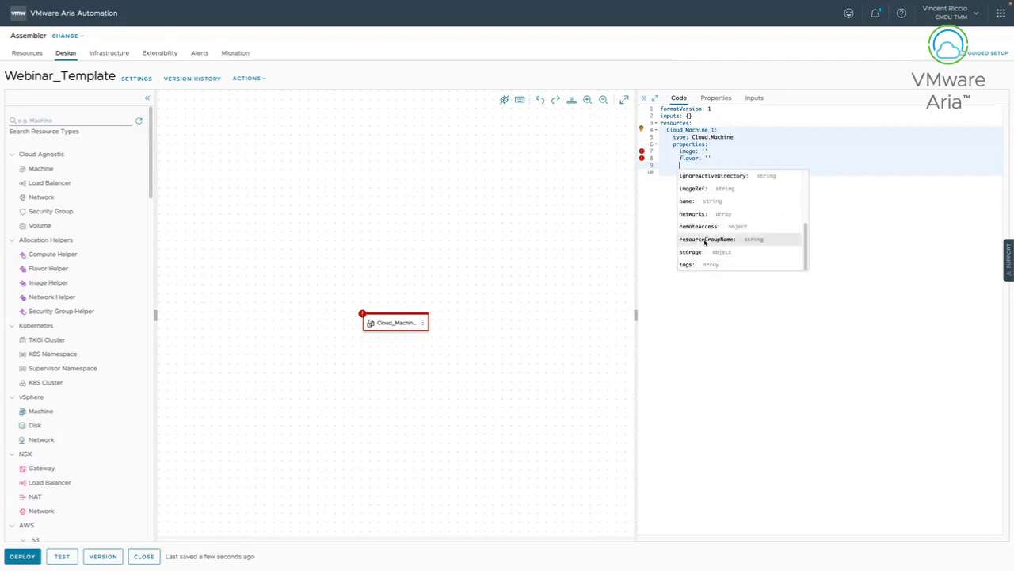
pyautogui.scroll(-2, 704, 240)
pyautogui.scroll(2, 697, 206)
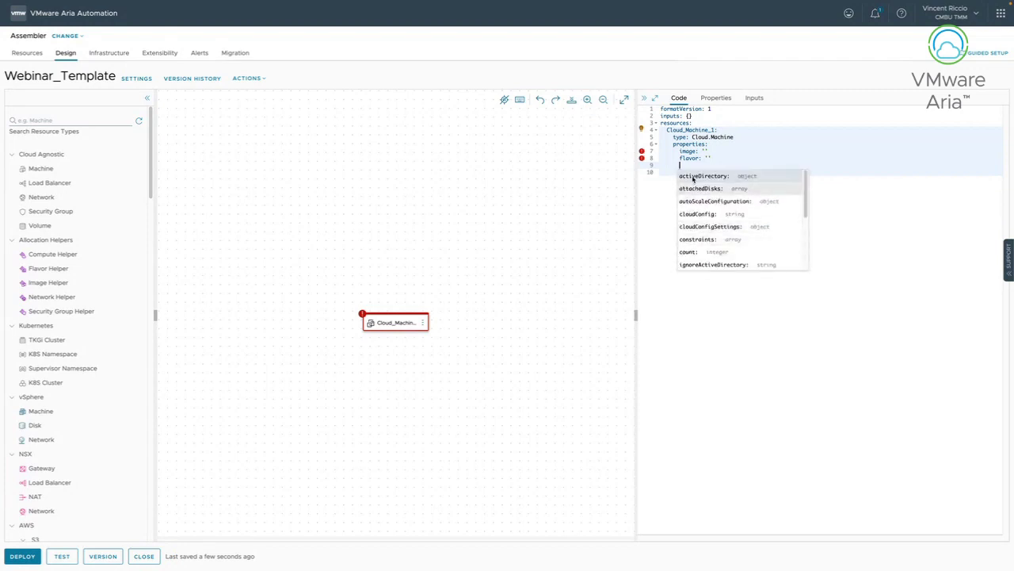
pyautogui.scroll(-3, 697, 230)
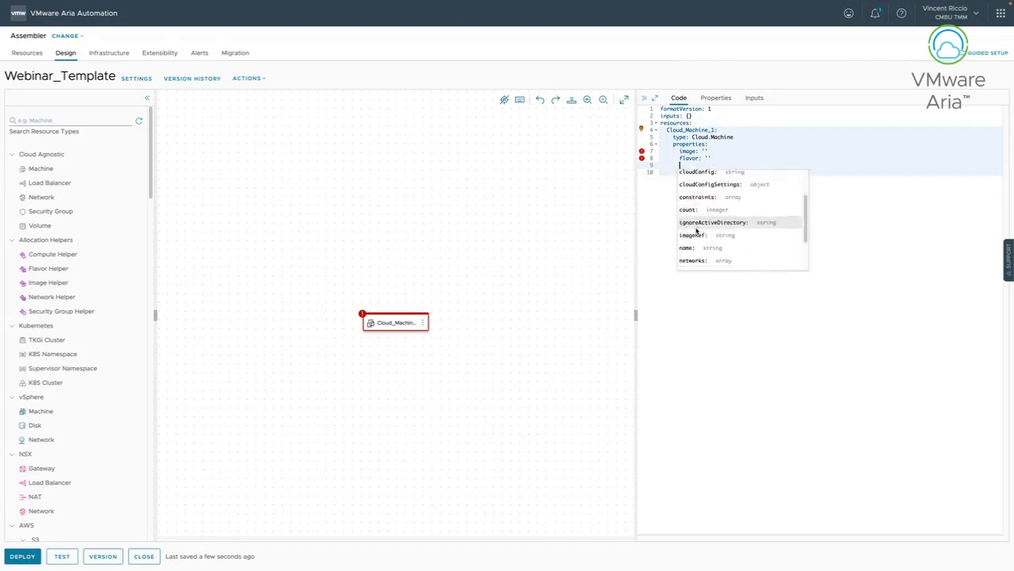
pyautogui.click(659, 209)
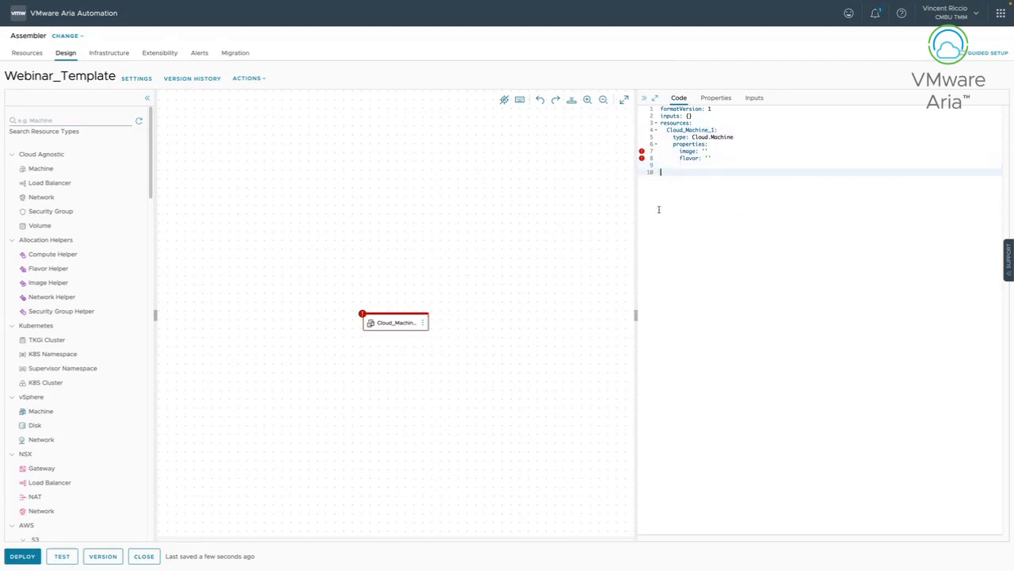
# Set Cloud_Machine_1's image to ubuntu-18 and its flavor to Small.
pyautogui.click(704, 151)
pyautogui.click(724, 237)
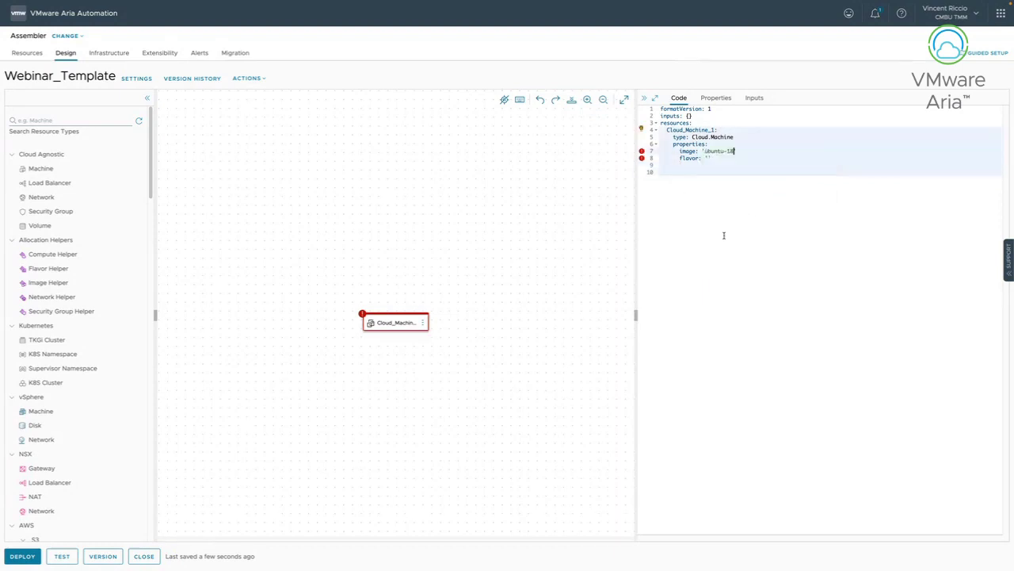
pyautogui.click(708, 158)
pyautogui.click(700, 166)
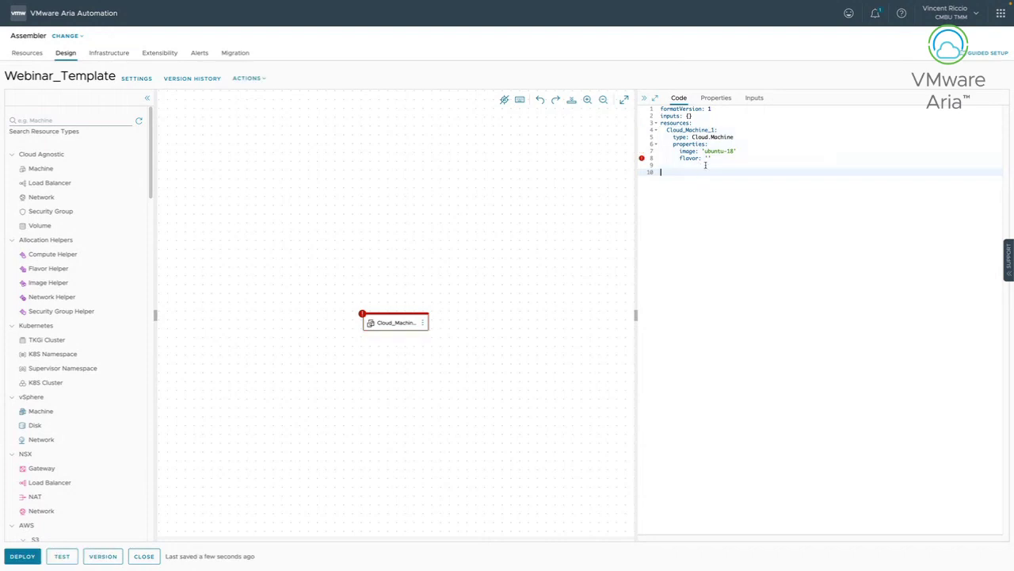
pyautogui.click(707, 159)
pyautogui.click(715, 193)
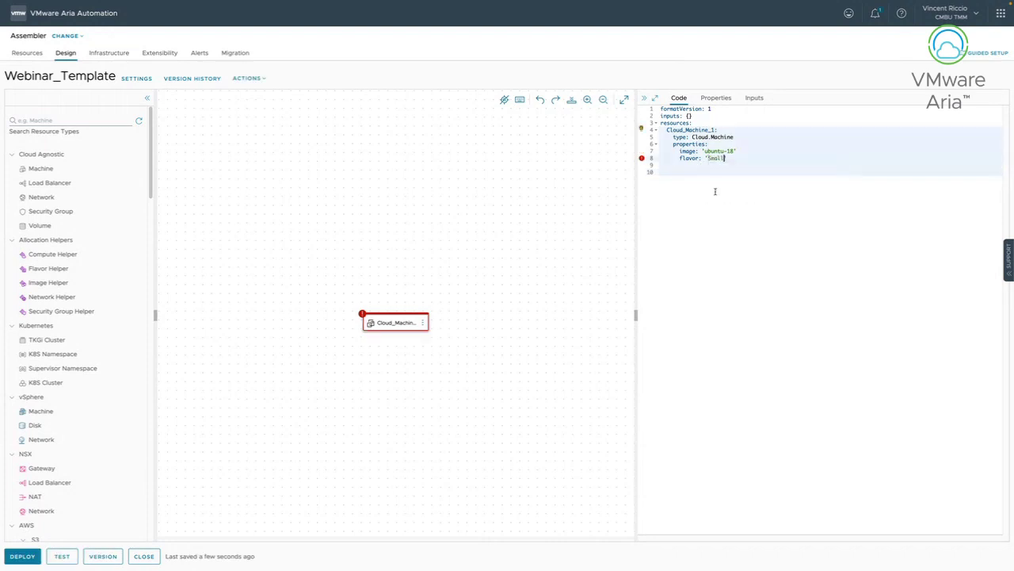
pyautogui.click(711, 220)
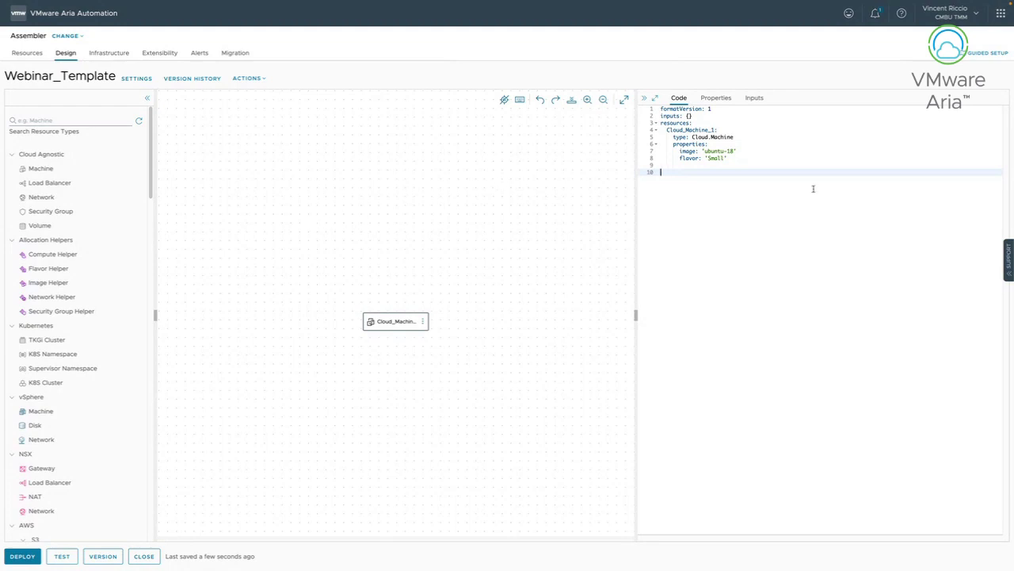
# Dismiss the property suggestions and run the template test, which reports Successful.
pyautogui.press('Tab')
pyautogui.press('Tab')
pyautogui.press('Tab')
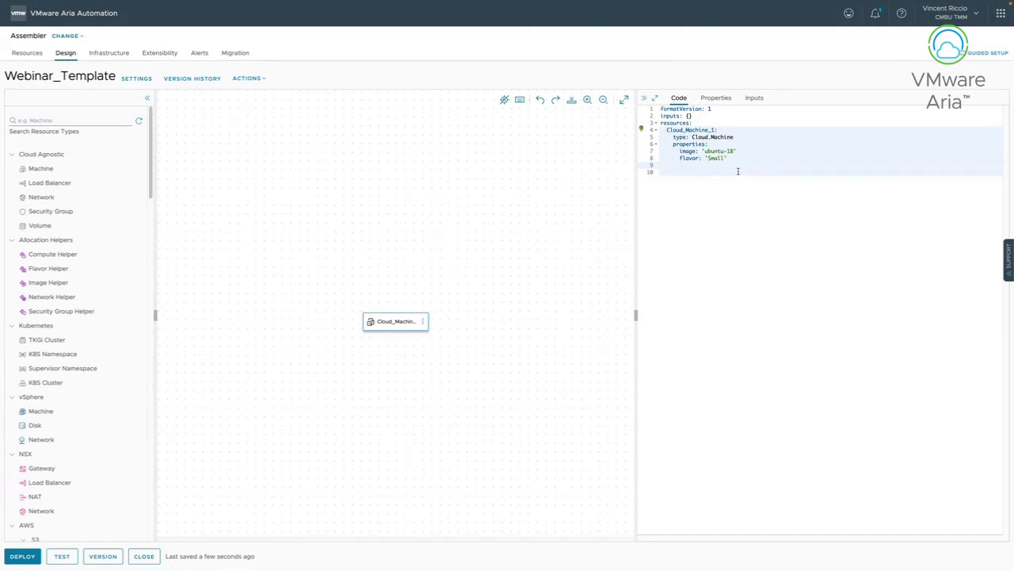
pyautogui.hotkey('ctrl', 'space')
pyautogui.press('Escape')
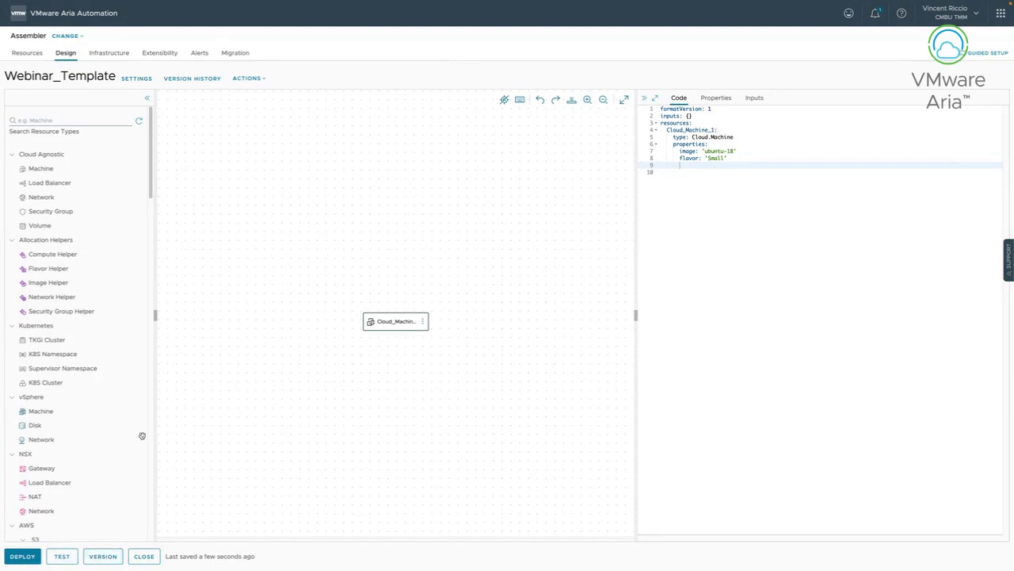
pyautogui.click(68, 556)
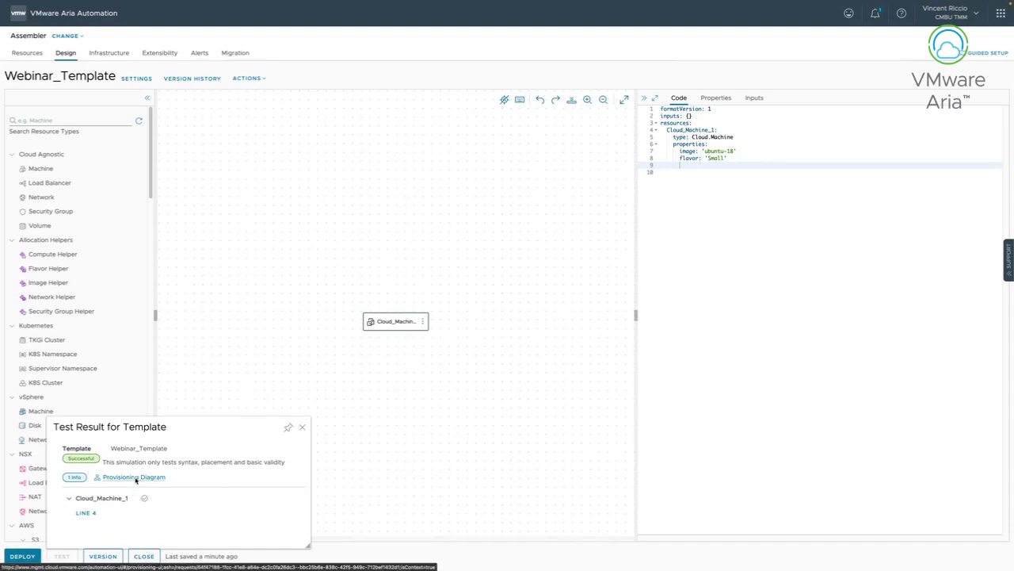
# Open the Provisioning Diagram from the Successful test result.
pyautogui.click(133, 477)
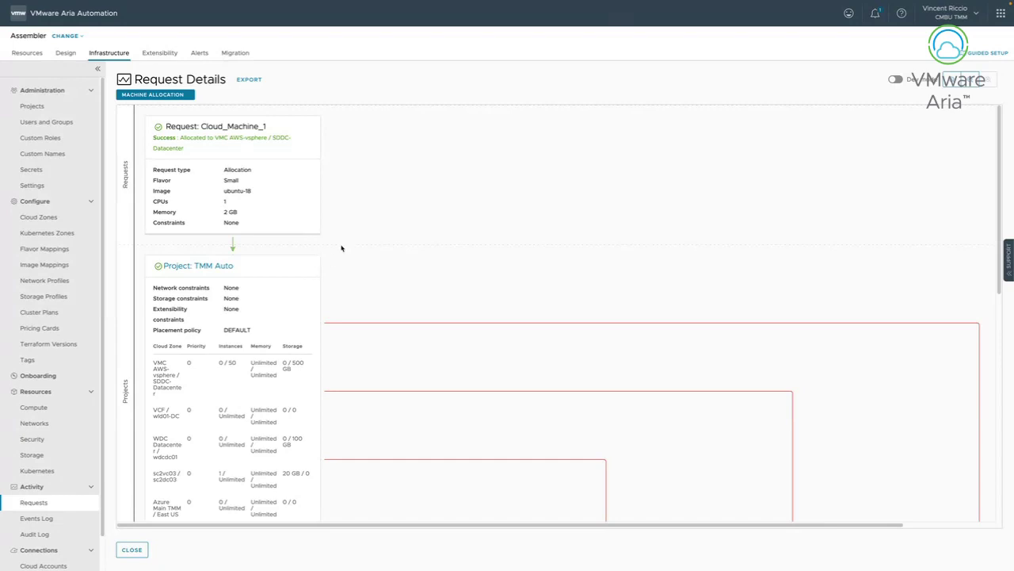
# Scroll the allocation diagram to the Small flavor, ubuntu-18 image and VMC AWS-vsphere/SDDC-Datacenter cards.
pyautogui.scroll(-1, 297, 295)
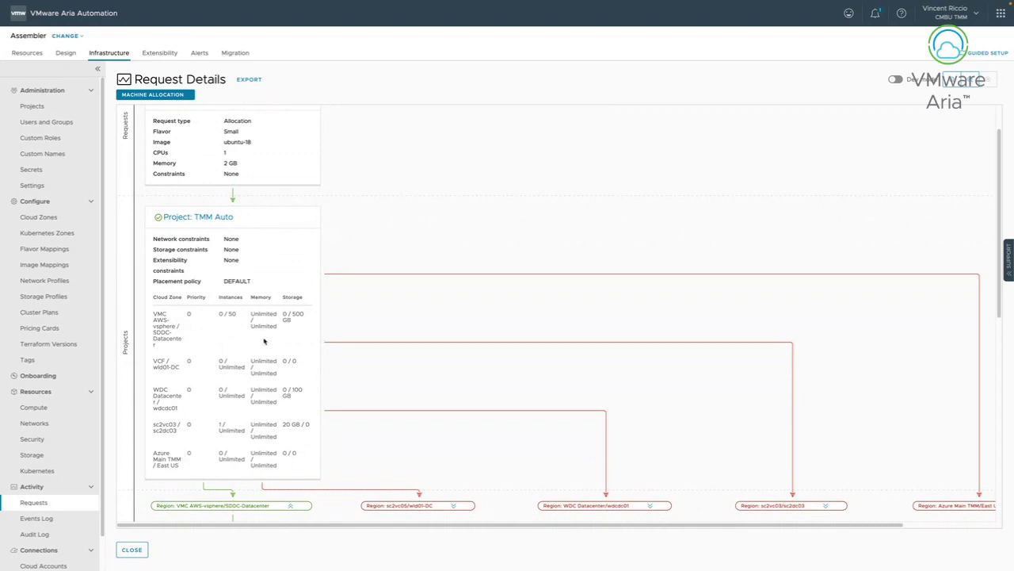
pyautogui.scroll(-1, 275, 362)
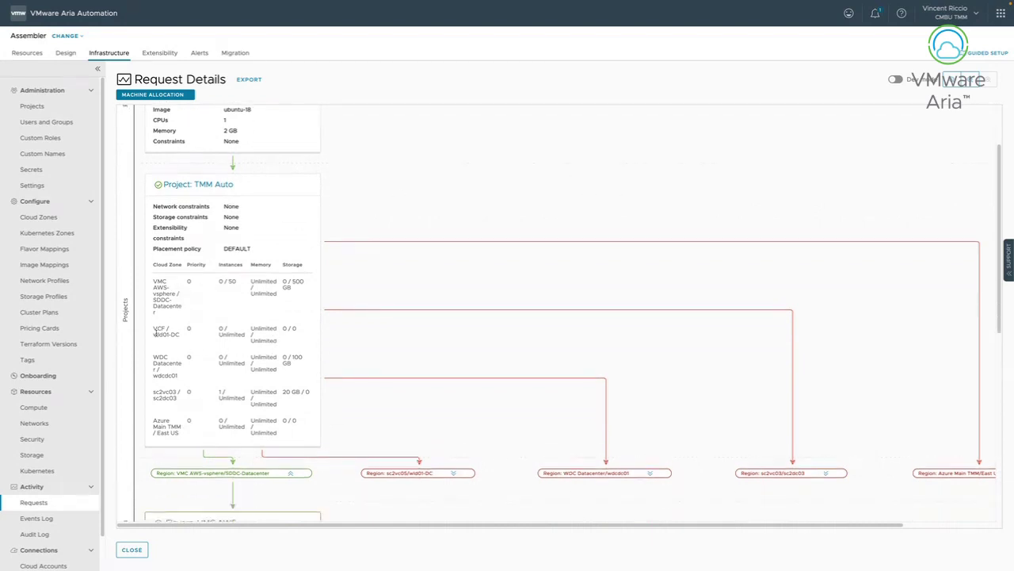
pyautogui.scroll(3, 245, 304)
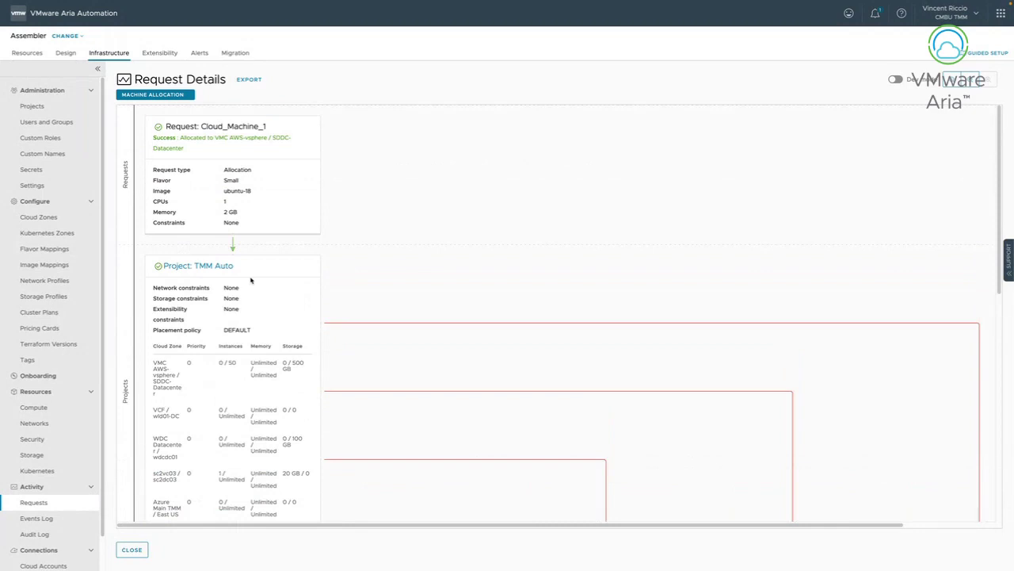
pyautogui.scroll(-2, 254, 328)
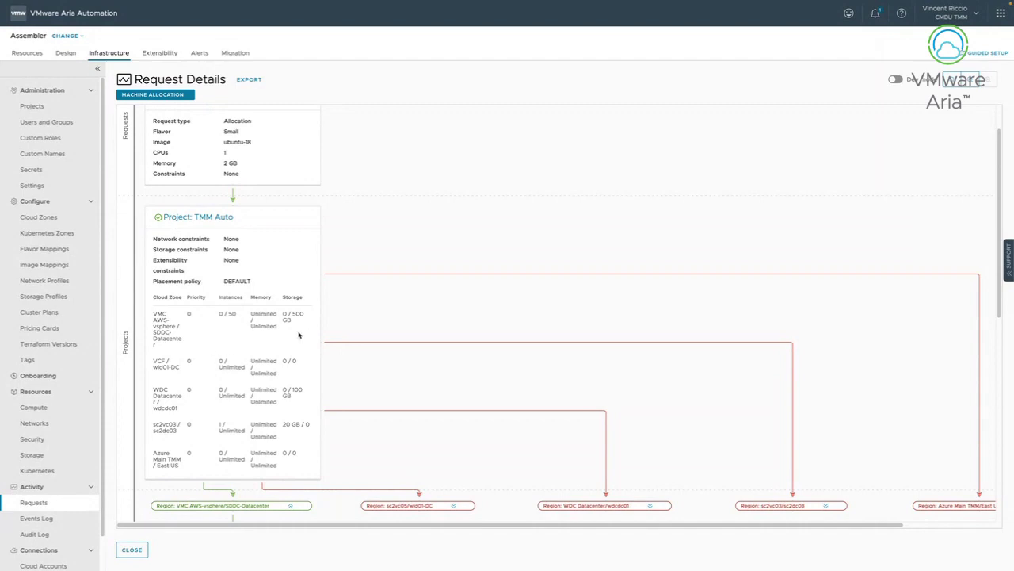
pyautogui.scroll(-5, 227, 385)
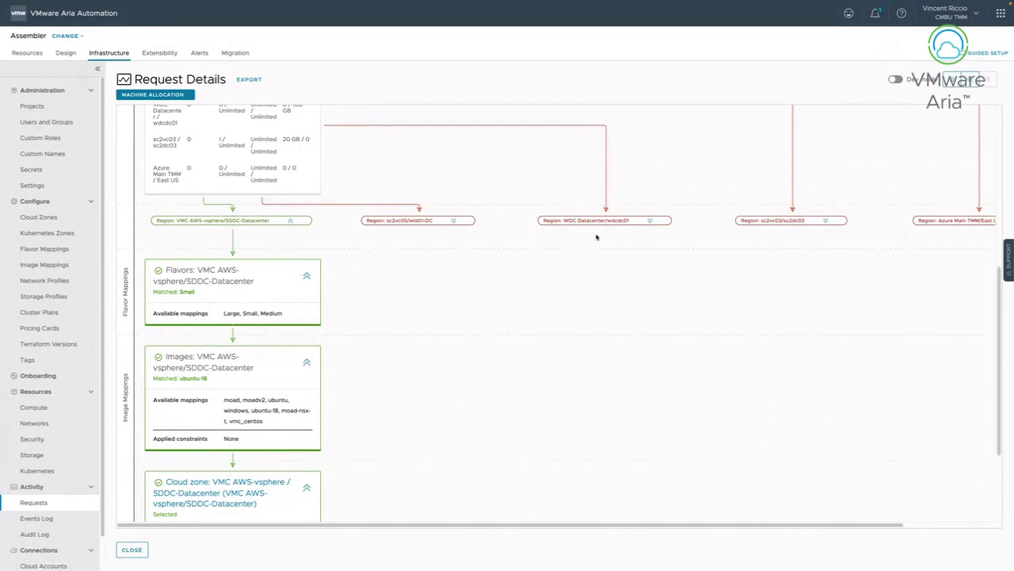
pyautogui.click(650, 220)
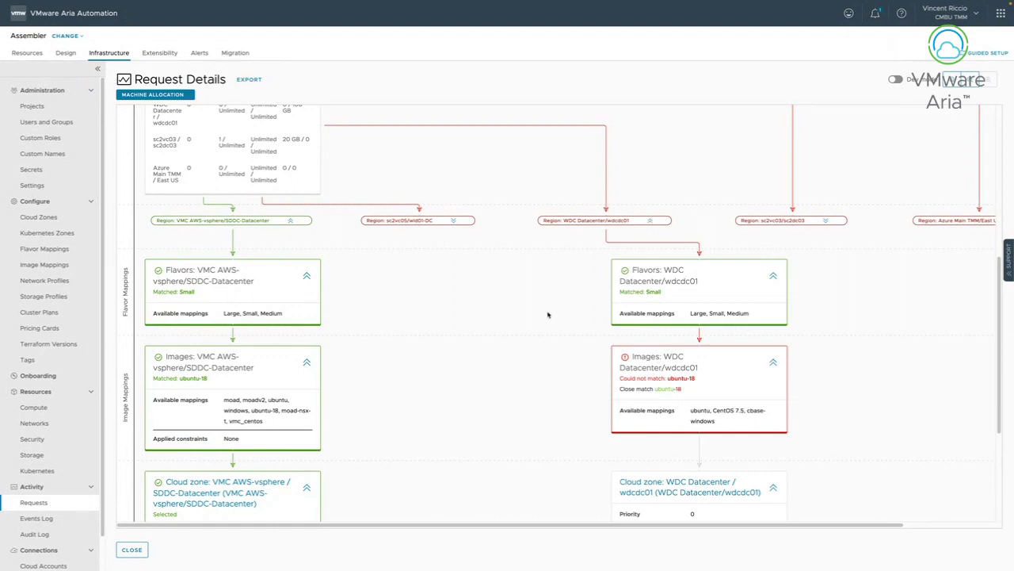
pyautogui.scroll(-1, 547, 312)
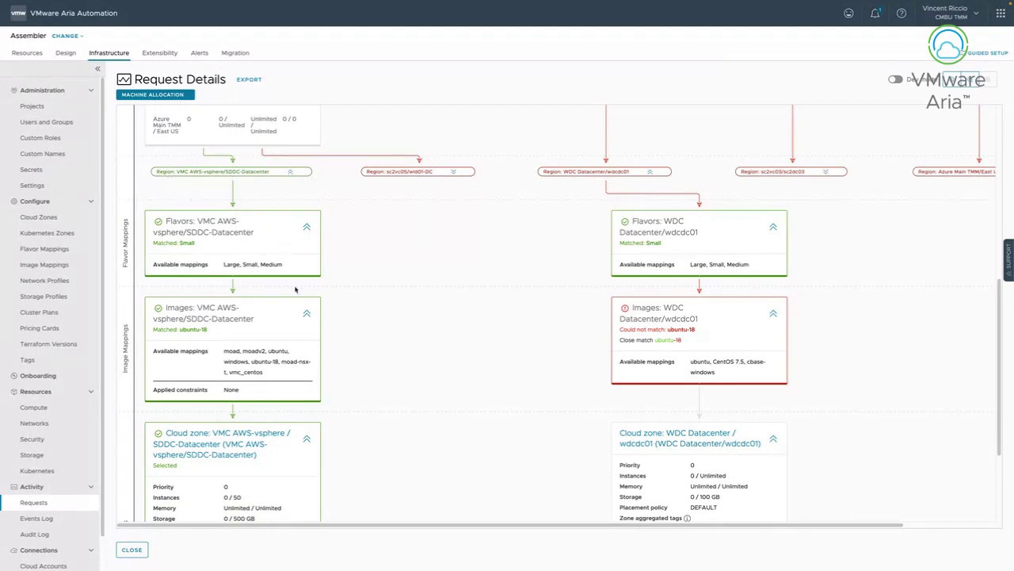
pyautogui.scroll(-1, 298, 291)
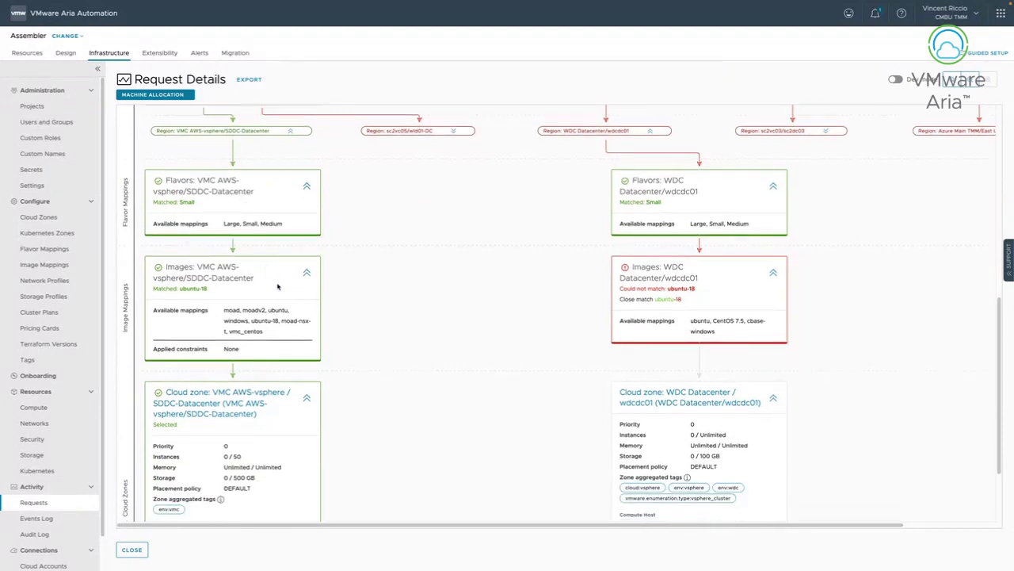
pyautogui.scroll(-2, 311, 325)
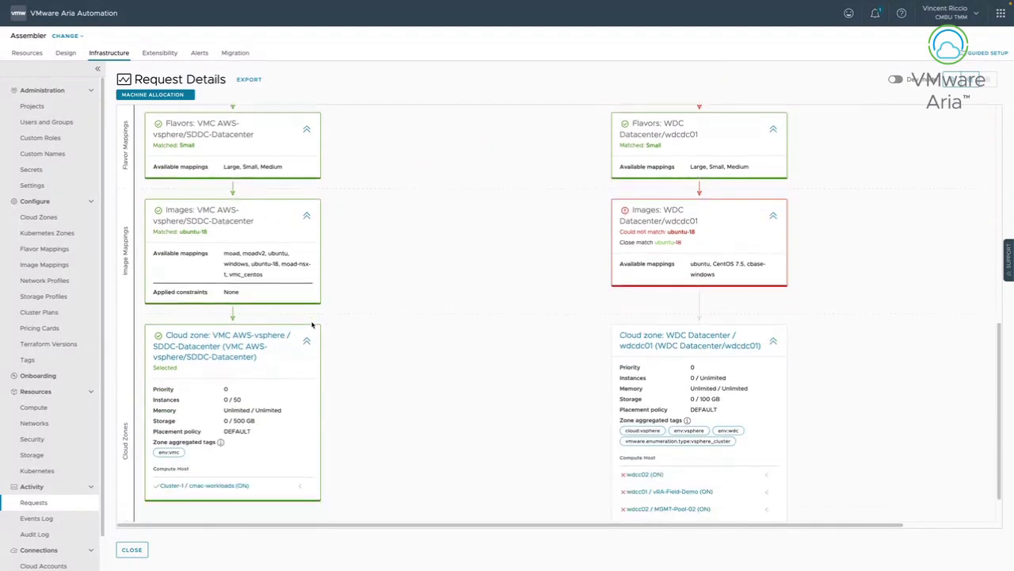
pyautogui.scroll(1, 314, 336)
pyautogui.scroll(1, 315, 337)
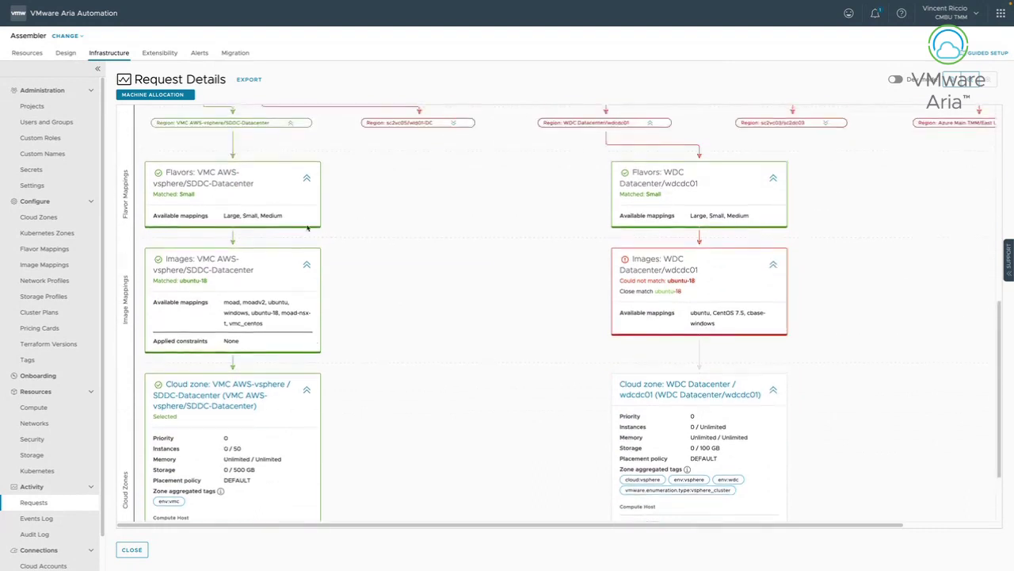
pyautogui.scroll(-2, 301, 290)
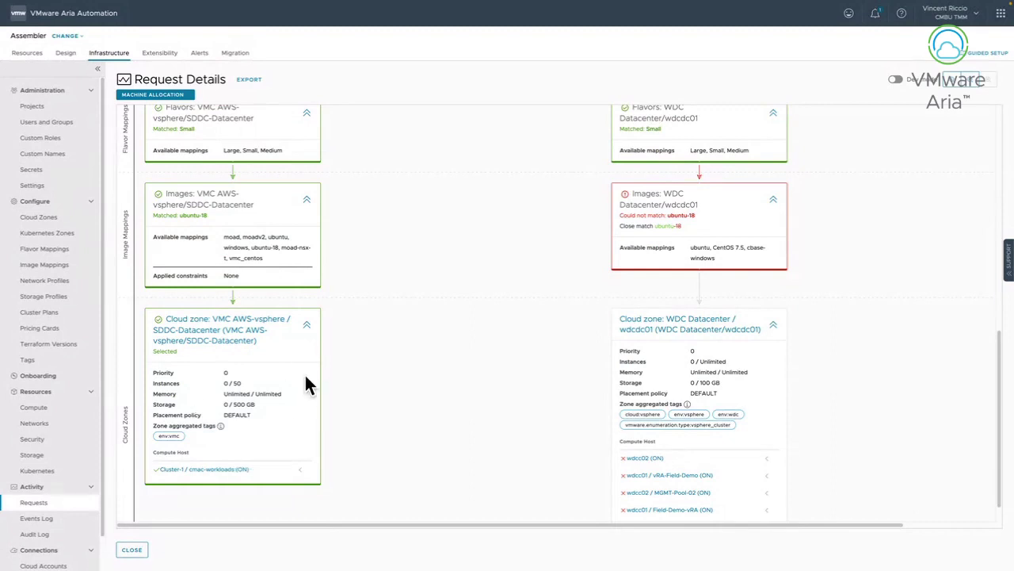
pyautogui.scroll(2, 341, 381)
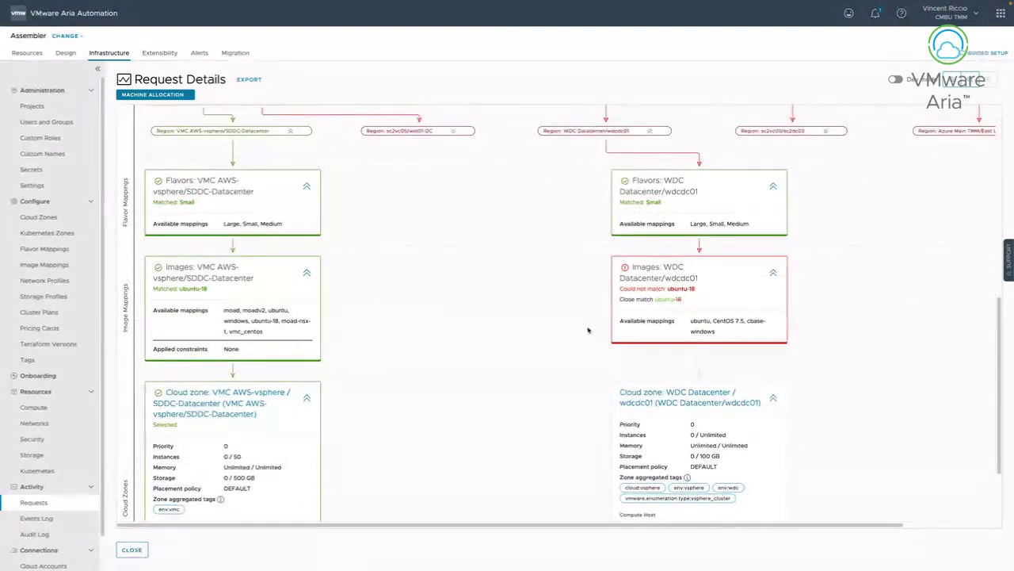
pyautogui.scroll(-1, 599, 317)
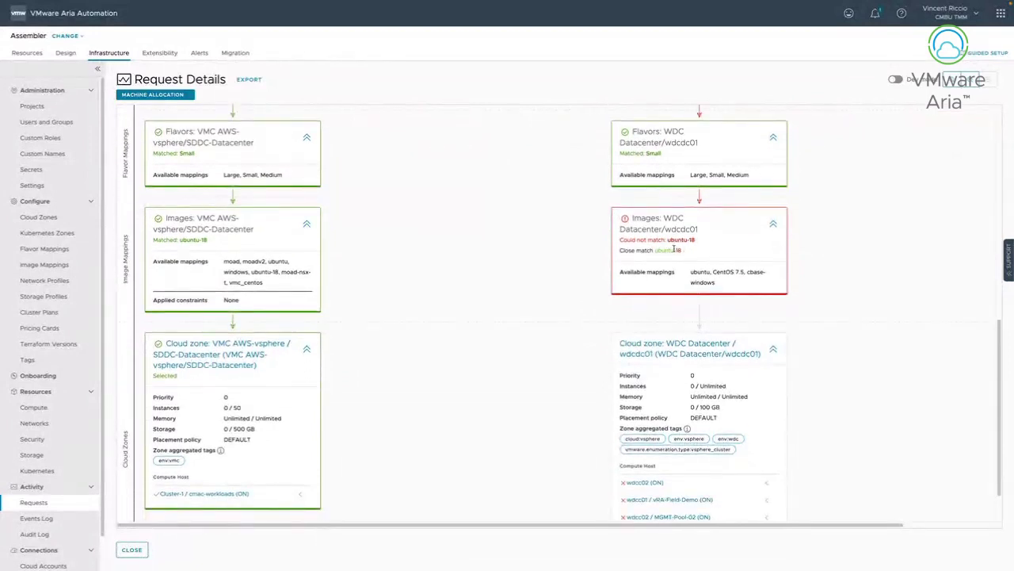
pyautogui.scroll(2, 455, 271)
pyautogui.scroll(3, 456, 272)
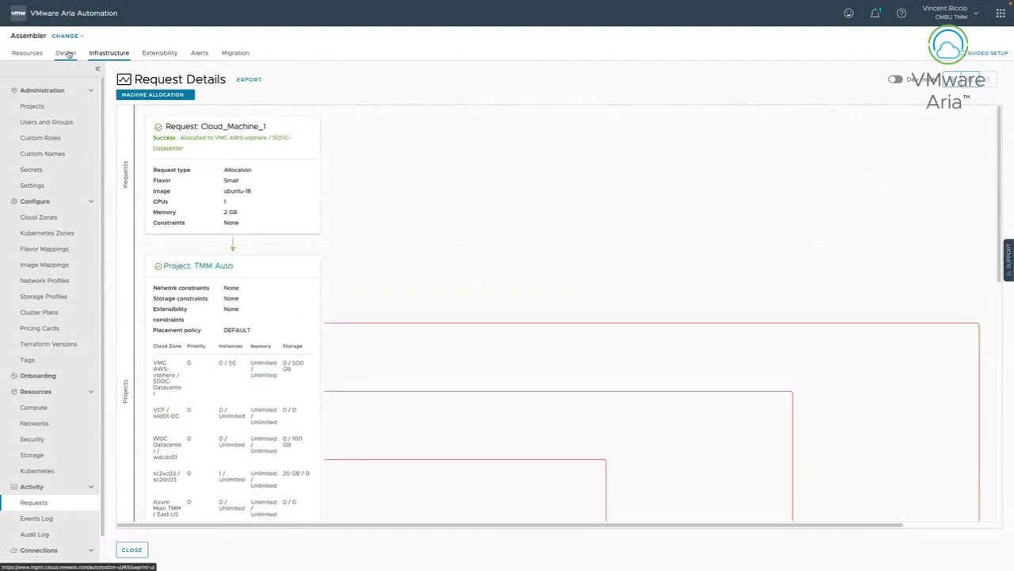
# Reopen Webinar_Template and add an existing Cloud_Network_1 connected to Cloud_Machine_1.
pyautogui.click(66, 53)
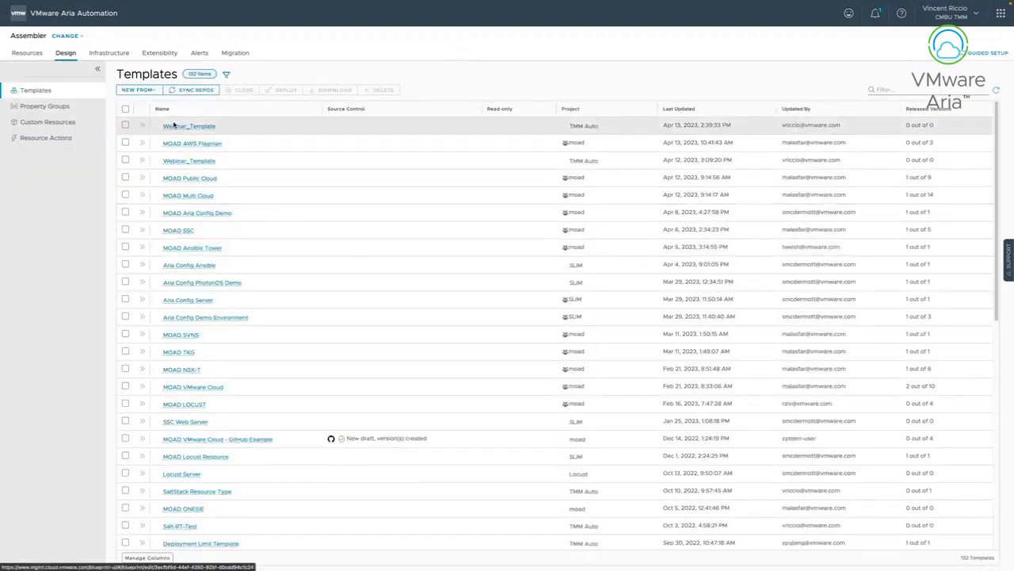
pyautogui.click(175, 125)
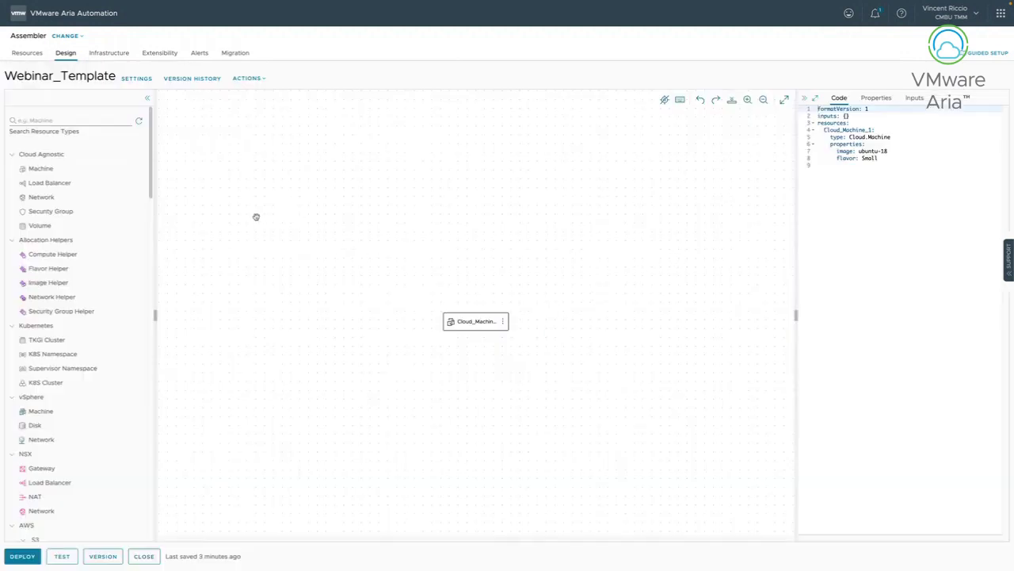
pyautogui.moveTo(49, 199); pyautogui.dragTo(403, 365)
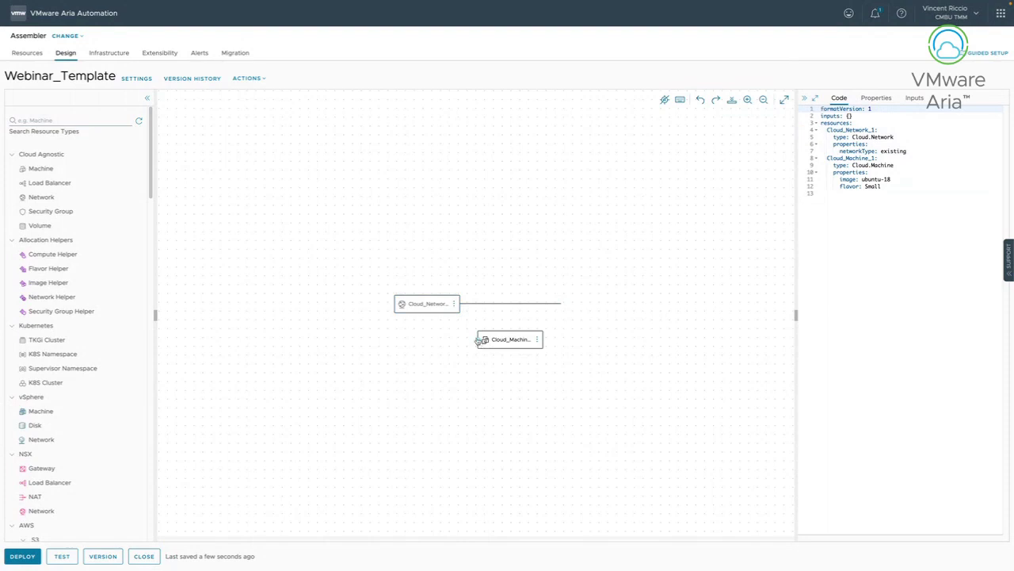
pyautogui.moveTo(479, 341); pyautogui.dragTo(435, 309)
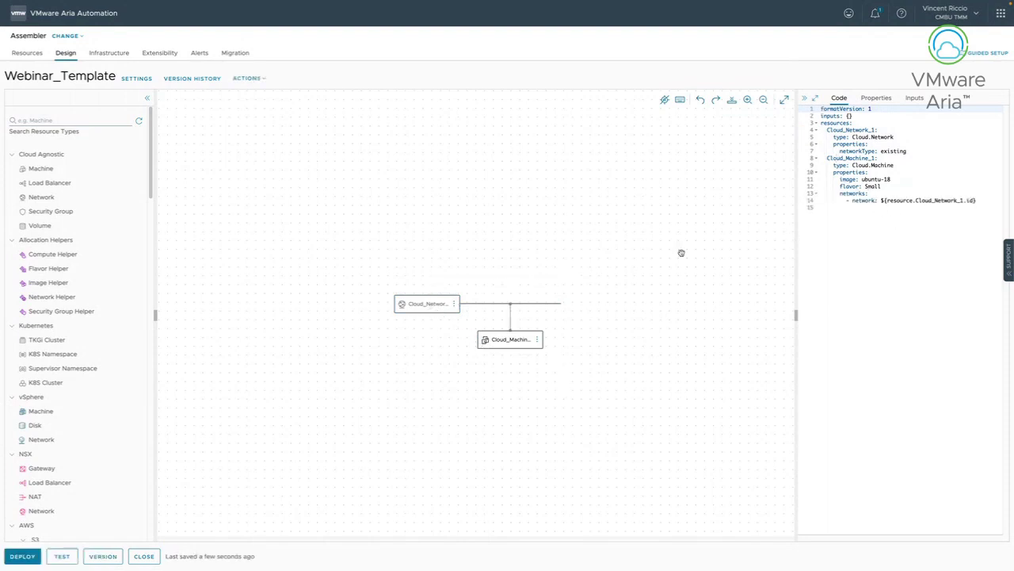
# Add a constraints tag env:vsphere to Cloud_Machine_1 in the YAML.
pyautogui.click(988, 201)
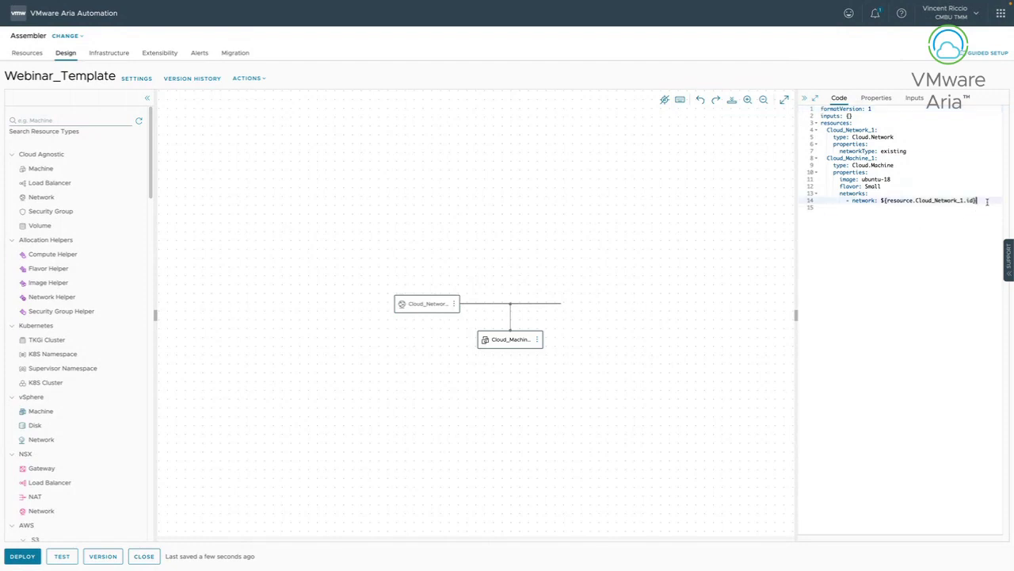
pyautogui.press('Return')
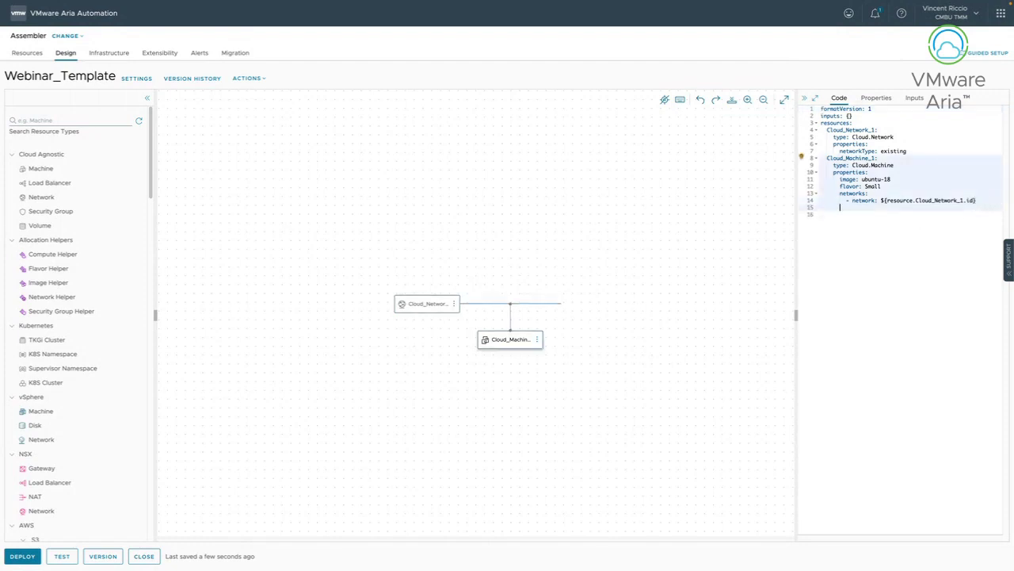
pyautogui.write('c')
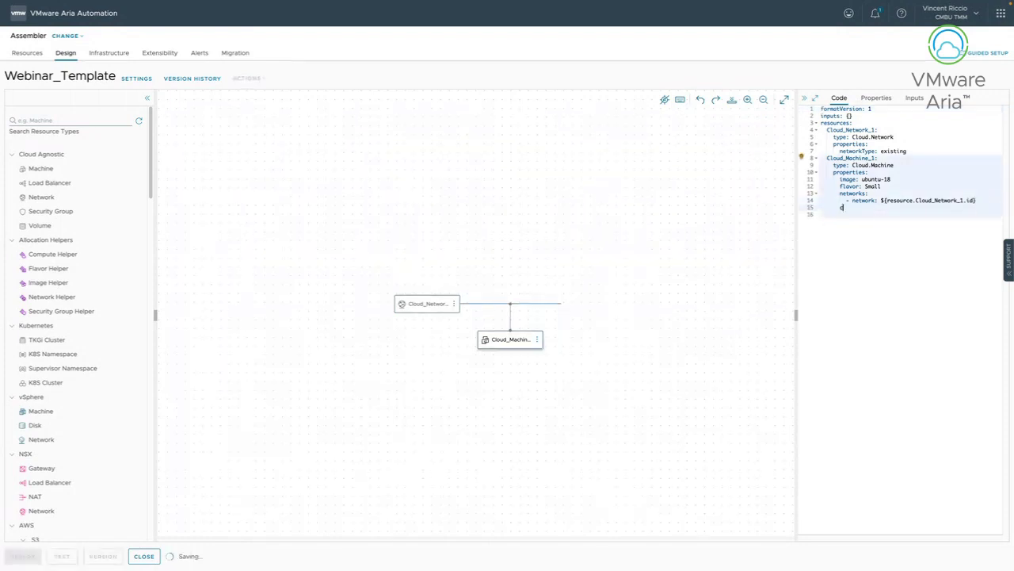
pyautogui.write('onstraints')
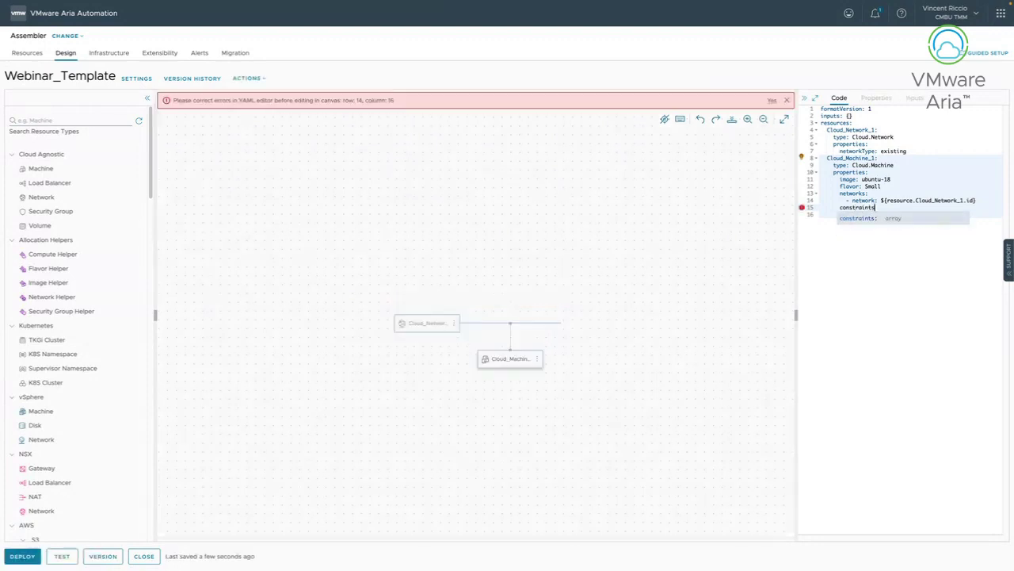
pyautogui.write(':')
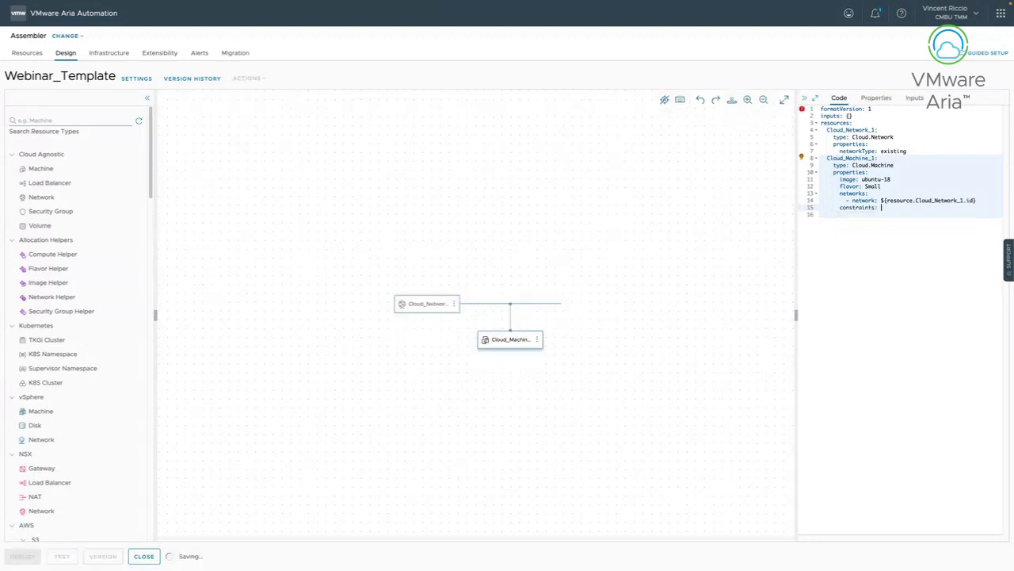
pyautogui.press('Return')
pyautogui.write('- ')
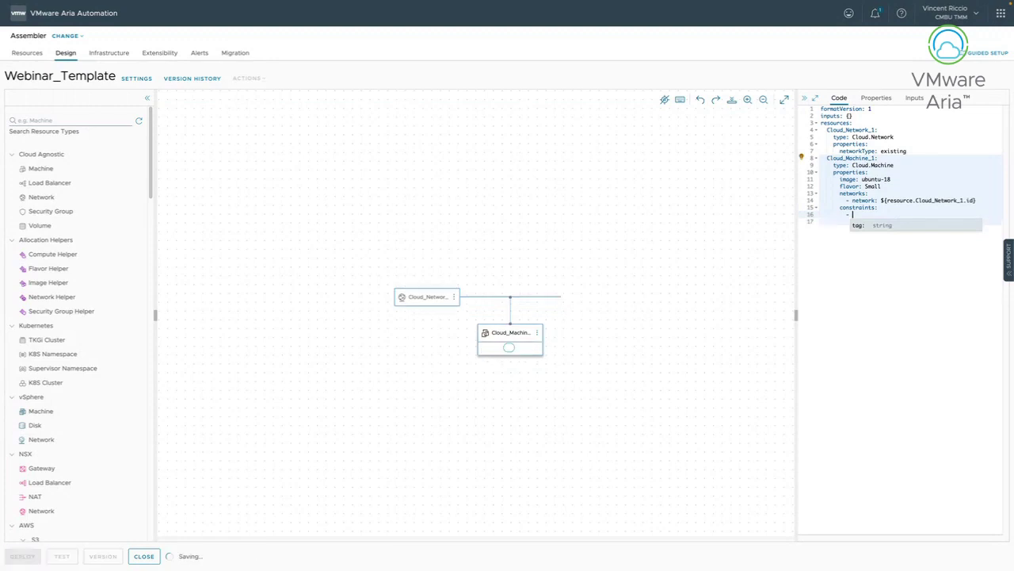
pyautogui.write('tag:')
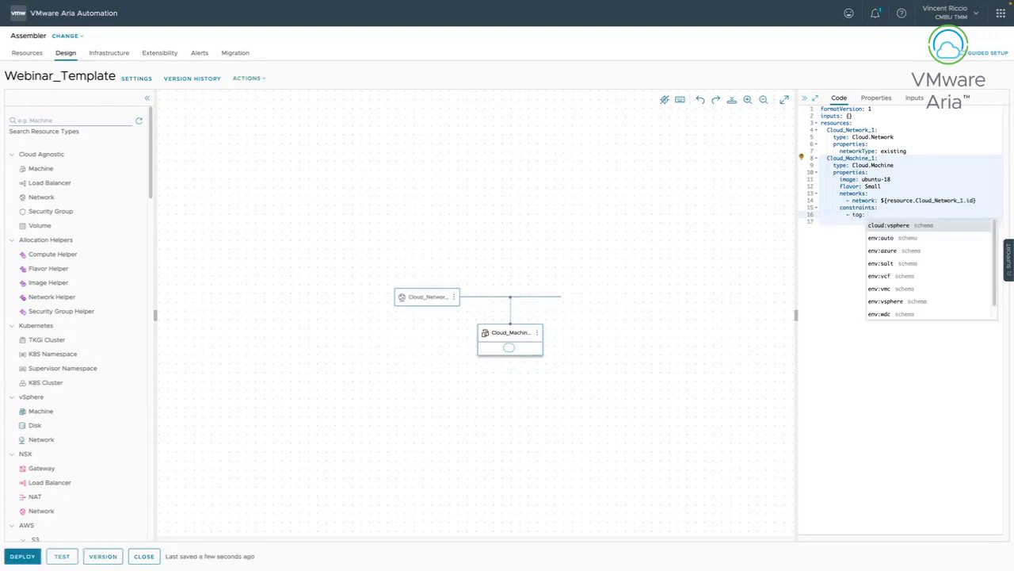
pyautogui.click(894, 301)
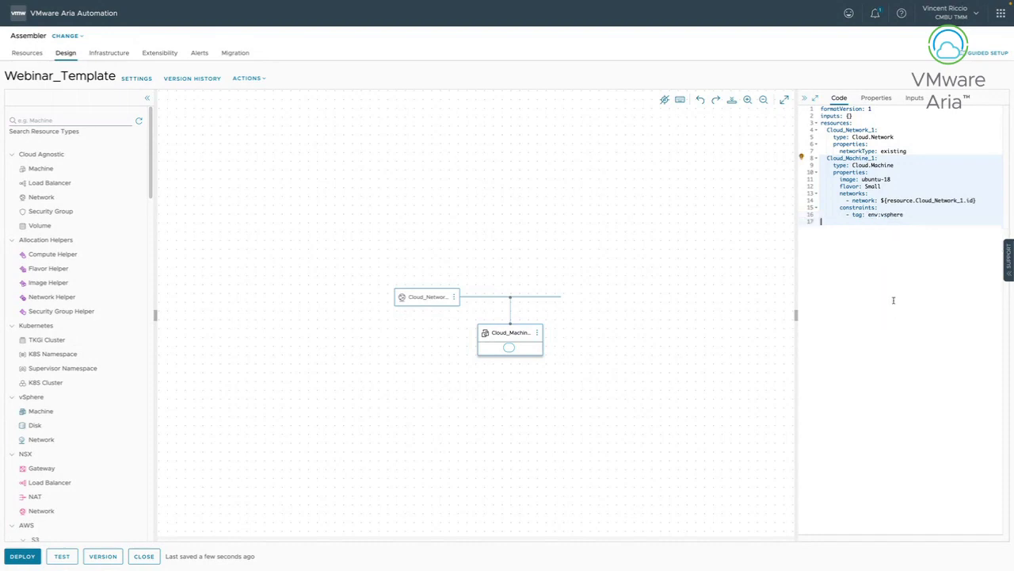
pyautogui.click(873, 222)
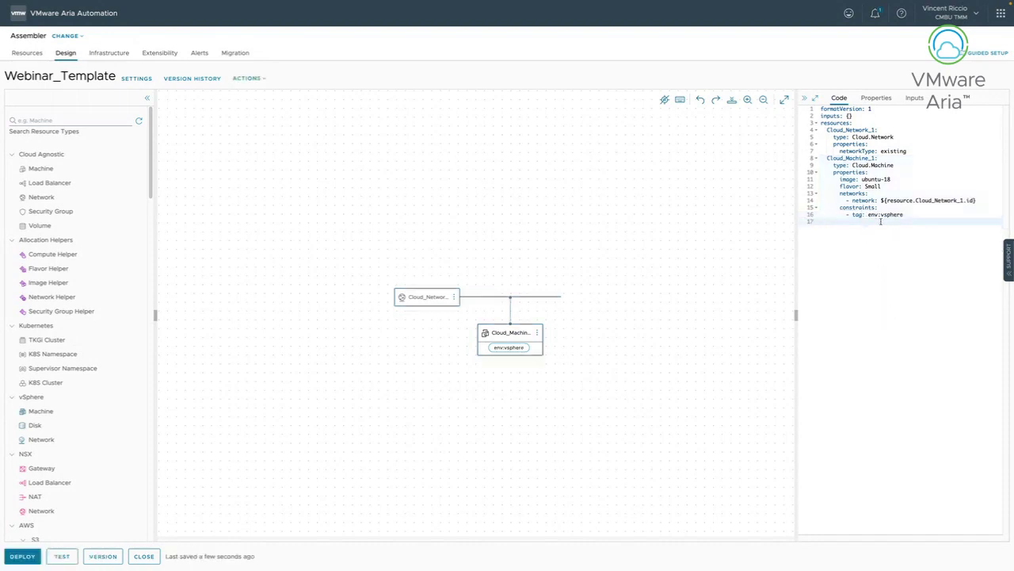
# Test the template, view the failed placement's provisioning diagram, then reopen the newest Webinar_Template.
pyautogui.click(65, 557)
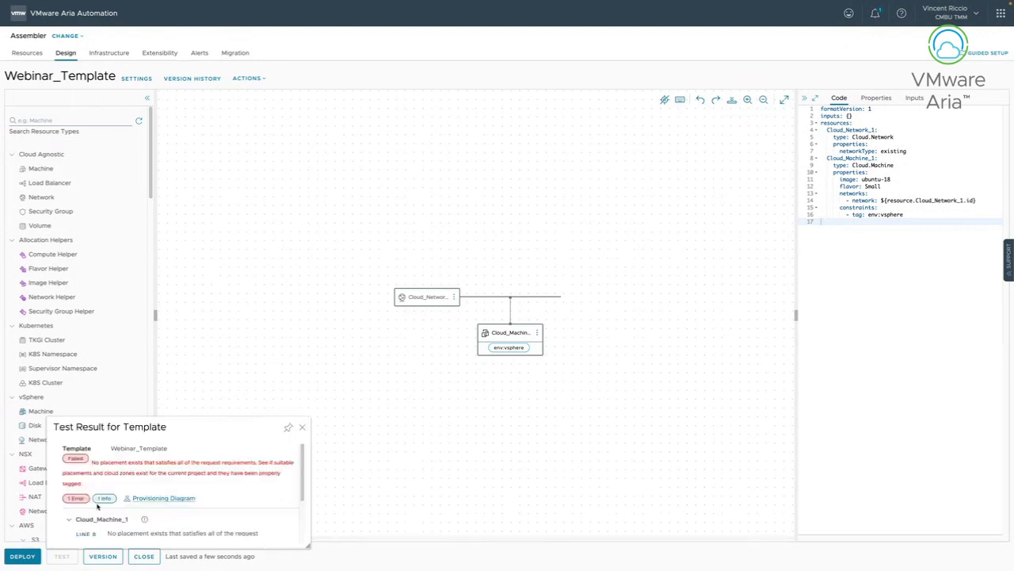
pyautogui.scroll(-1, 171, 482)
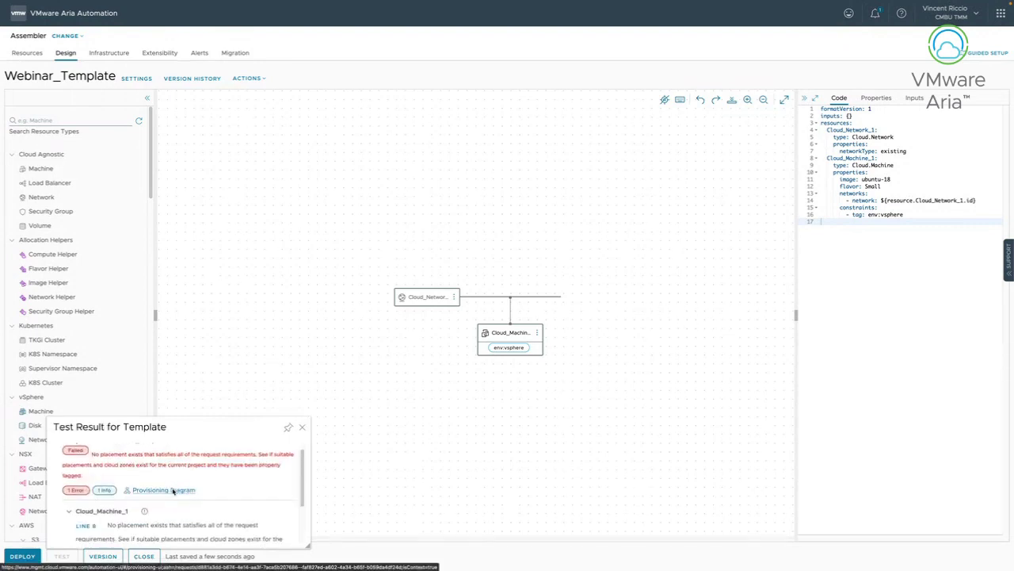
pyautogui.click(172, 489)
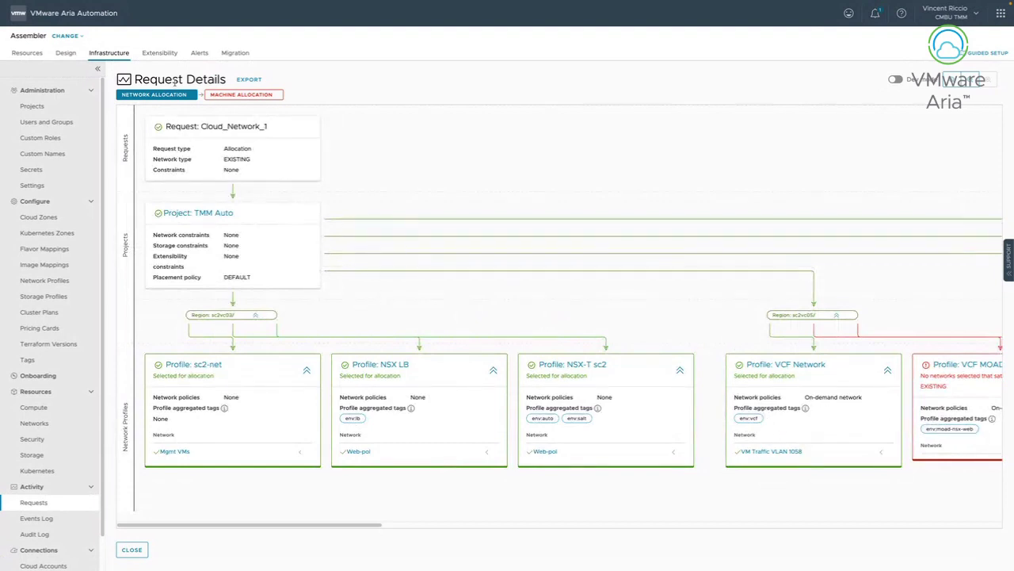
pyautogui.click(67, 53)
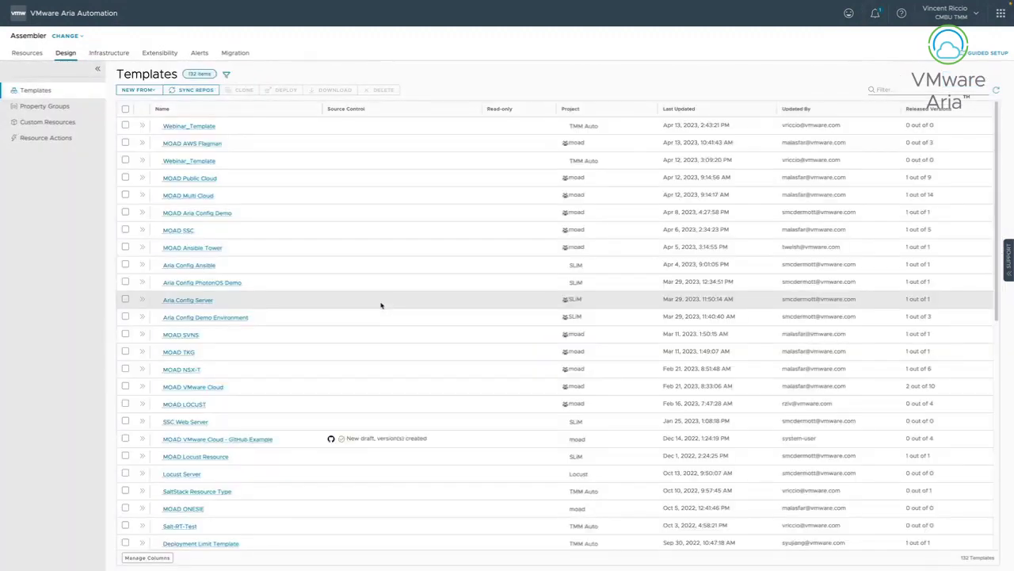
pyautogui.click(207, 129)
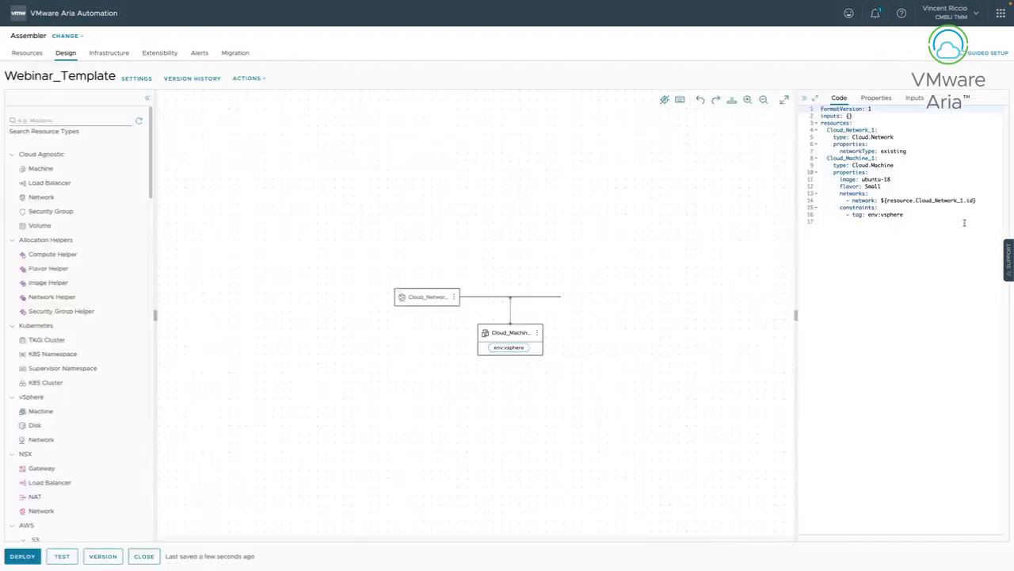
# Delete the env:vsphere tag constraint lines from the template's YAML.
pyautogui.click(962, 221)
pyautogui.moveTo(951, 218); pyautogui.dragTo(768, 210)
pyautogui.press('BackSpace')
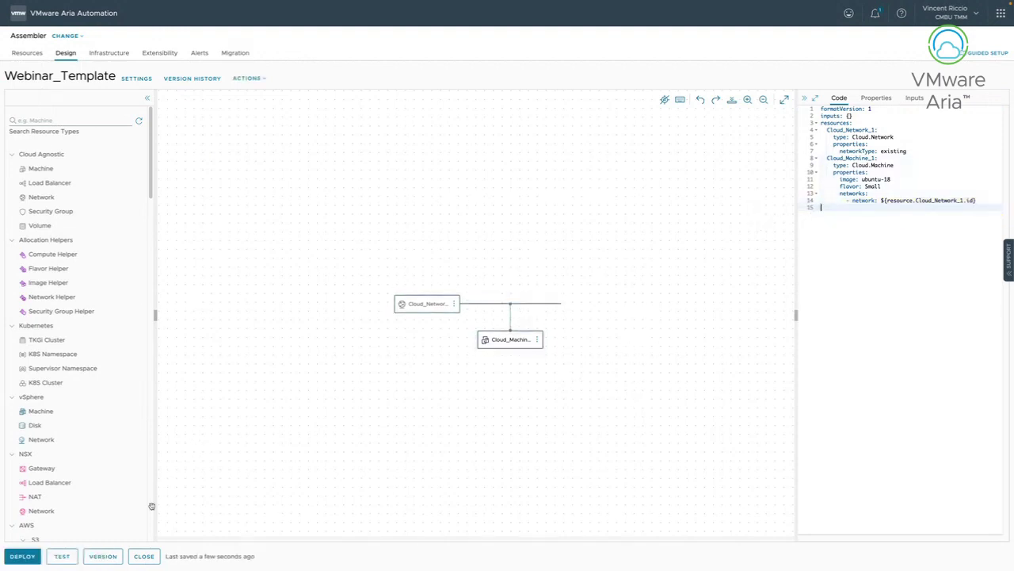
# Remove the Cloud_Network node and save the template as version 1.
pyautogui.click(108, 557)
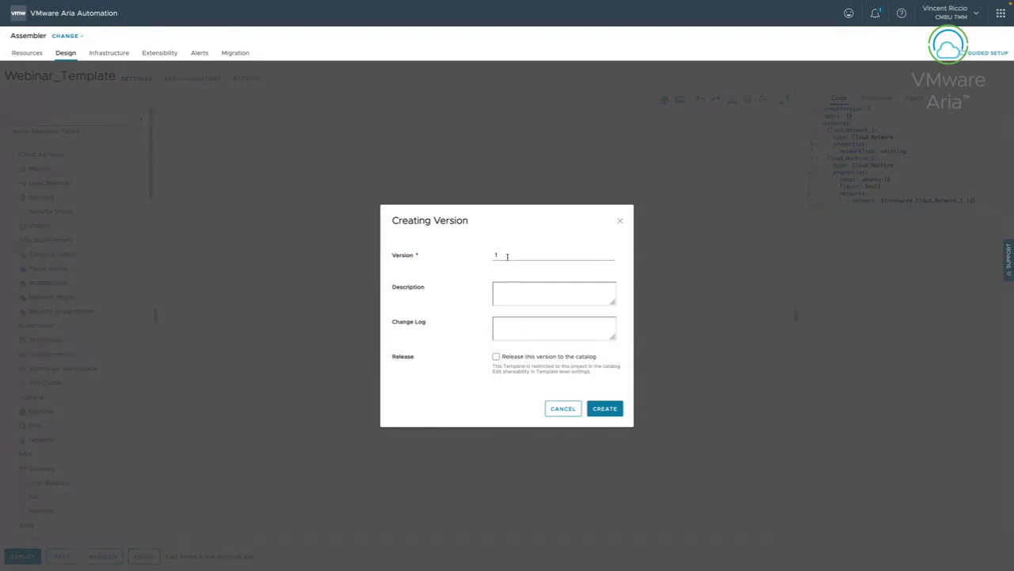
pyautogui.click(562, 408)
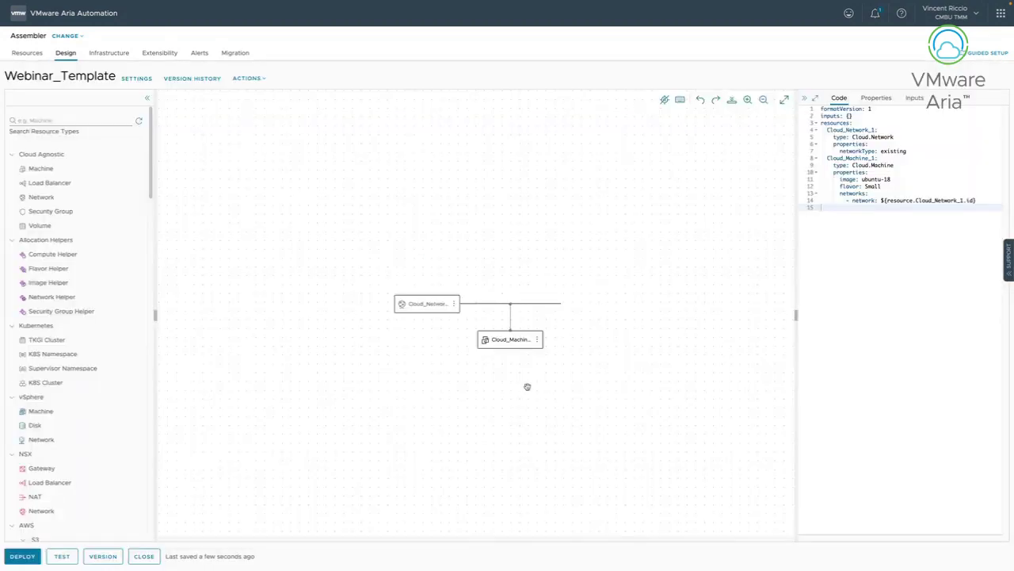
pyautogui.click(456, 303)
pyautogui.click(475, 322)
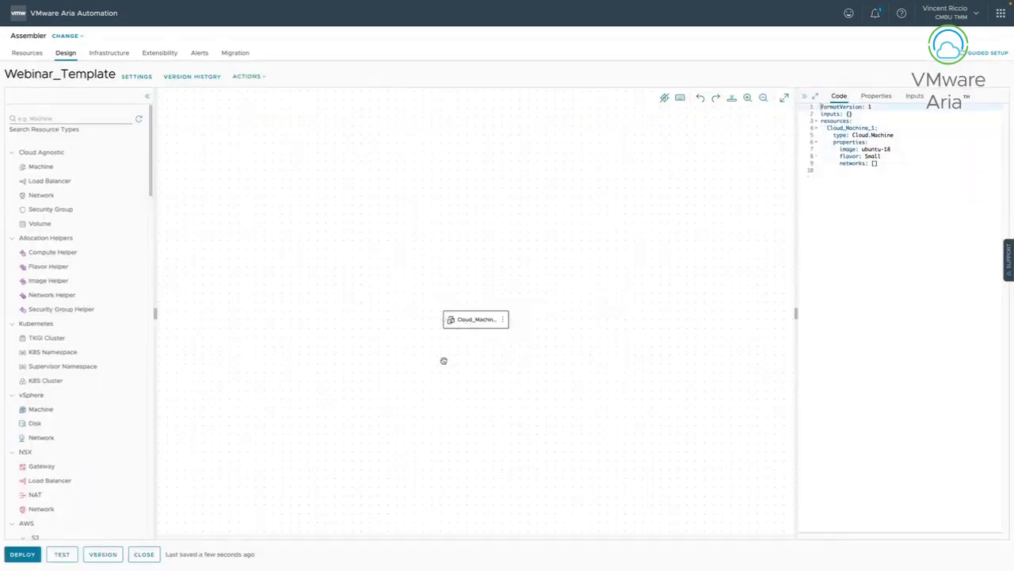
pyautogui.click(103, 554)
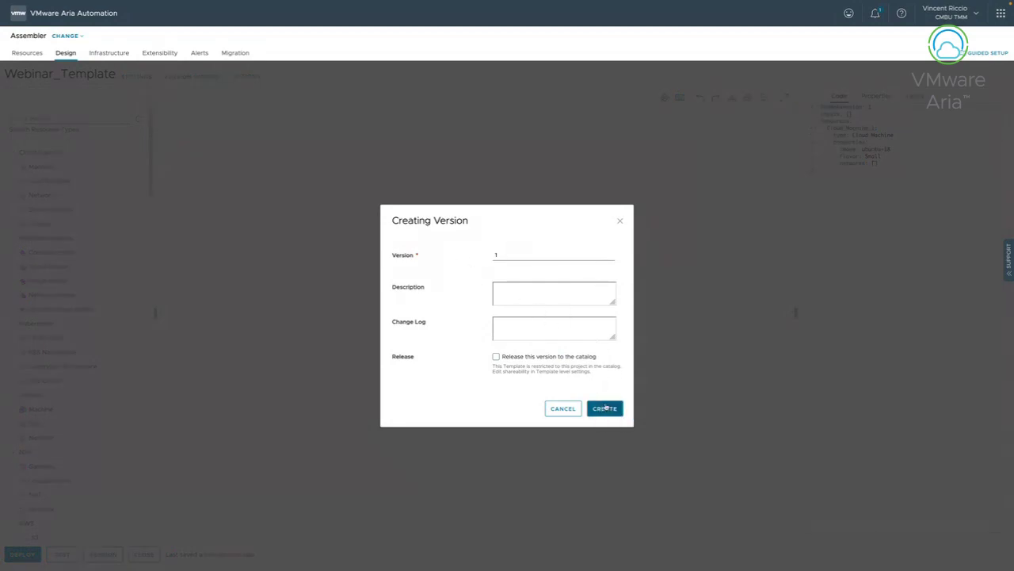
pyautogui.click(609, 407)
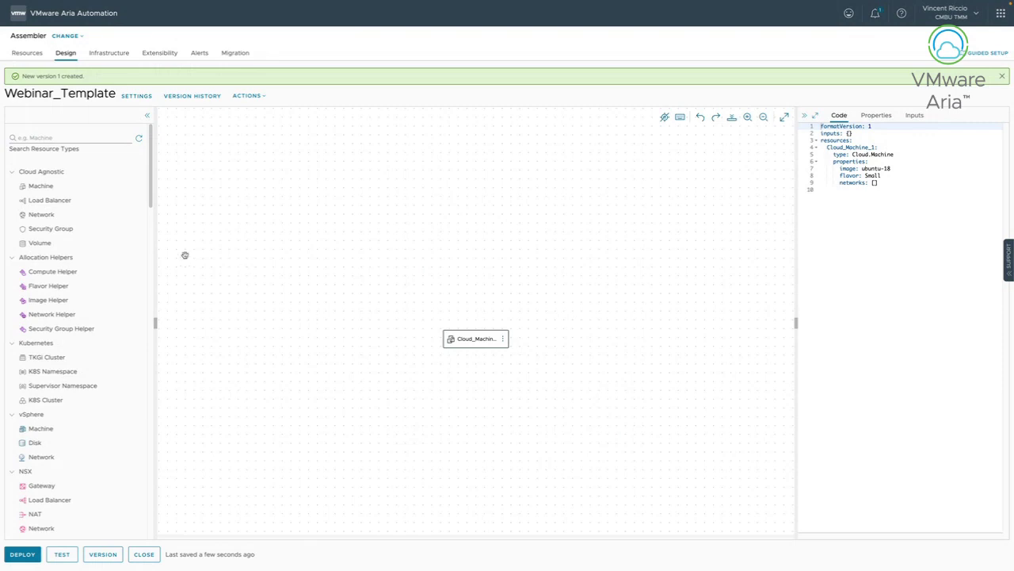
# Re-add an existing network, connect it to Cloud_Machine_1, and save as version 2.
pyautogui.moveTo(50, 218); pyautogui.dragTo(419, 400)
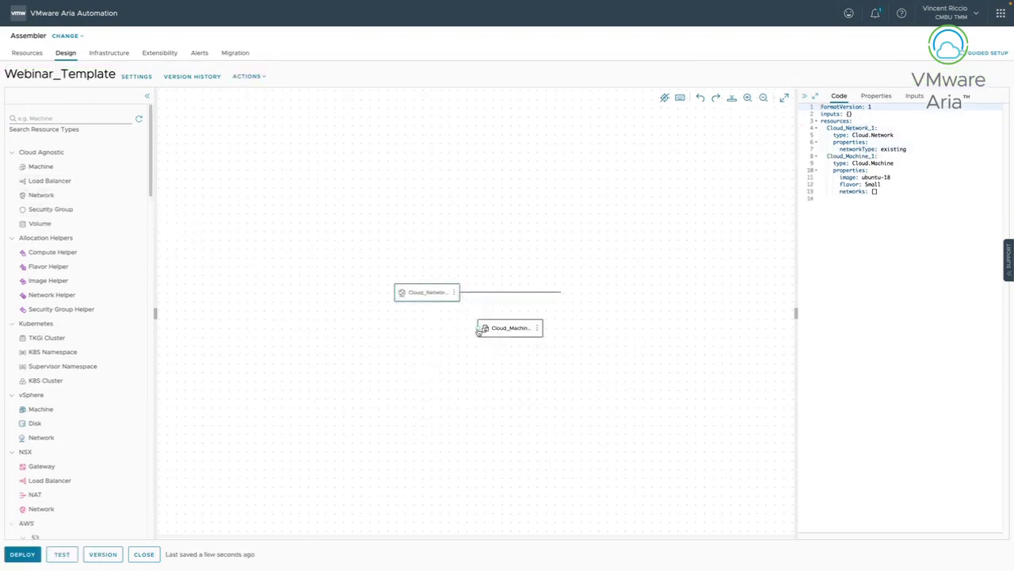
pyautogui.moveTo(479, 333); pyautogui.dragTo(424, 300)
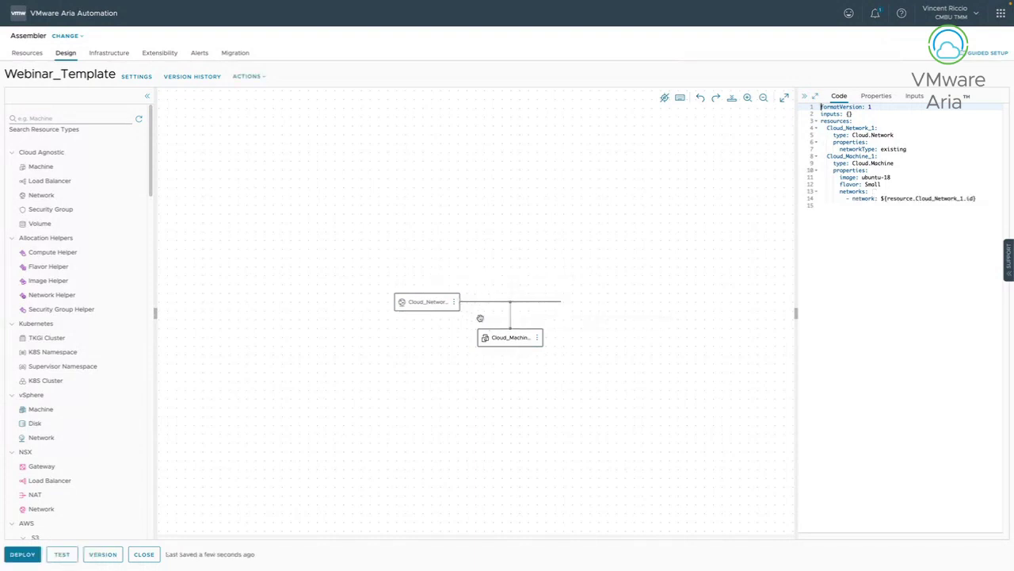
pyautogui.click(876, 96)
pyautogui.click(838, 96)
pyautogui.click(102, 554)
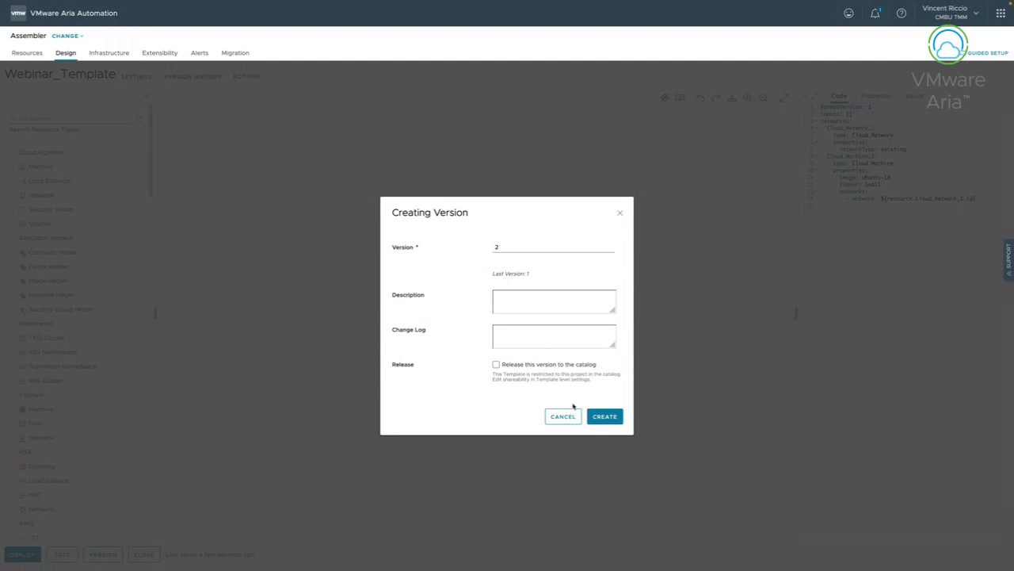
pyautogui.click(606, 418)
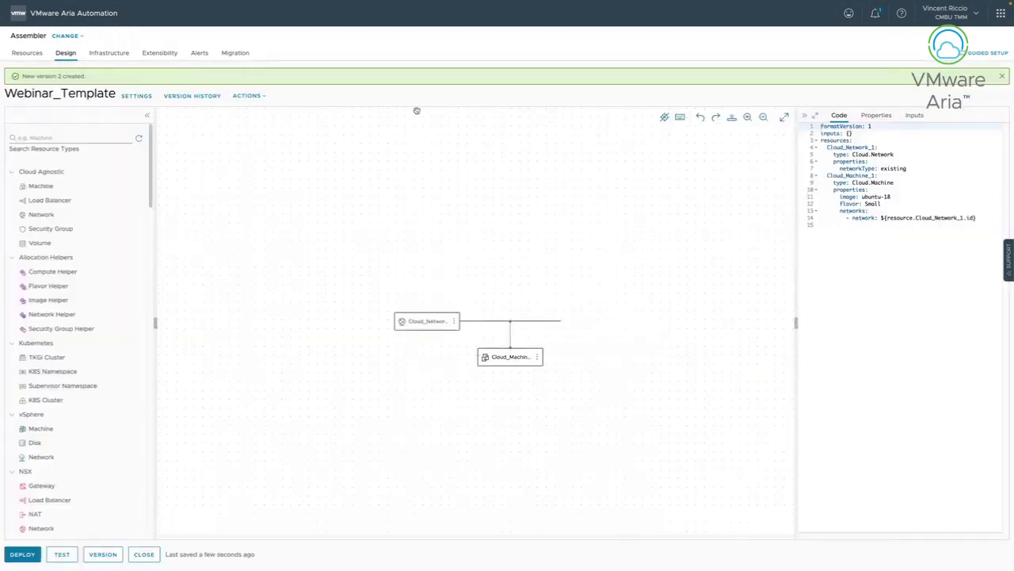
# Close the green 'New version 2 created.' banner above the canvas.
pyautogui.click(1002, 79)
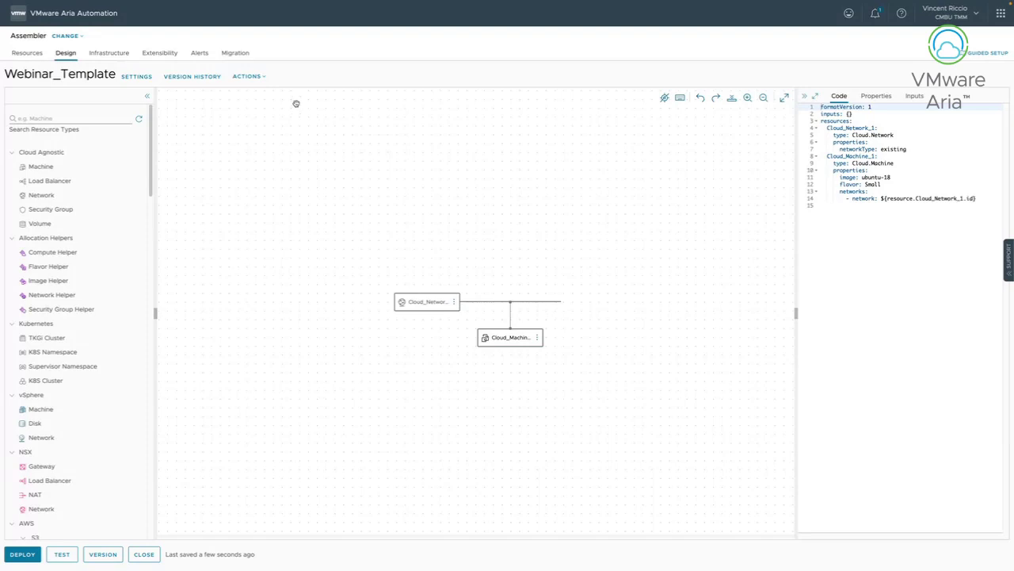
# In Version History's Diff tab, compare version 2 against version 1 as a visual diagram.
pyautogui.click(193, 78)
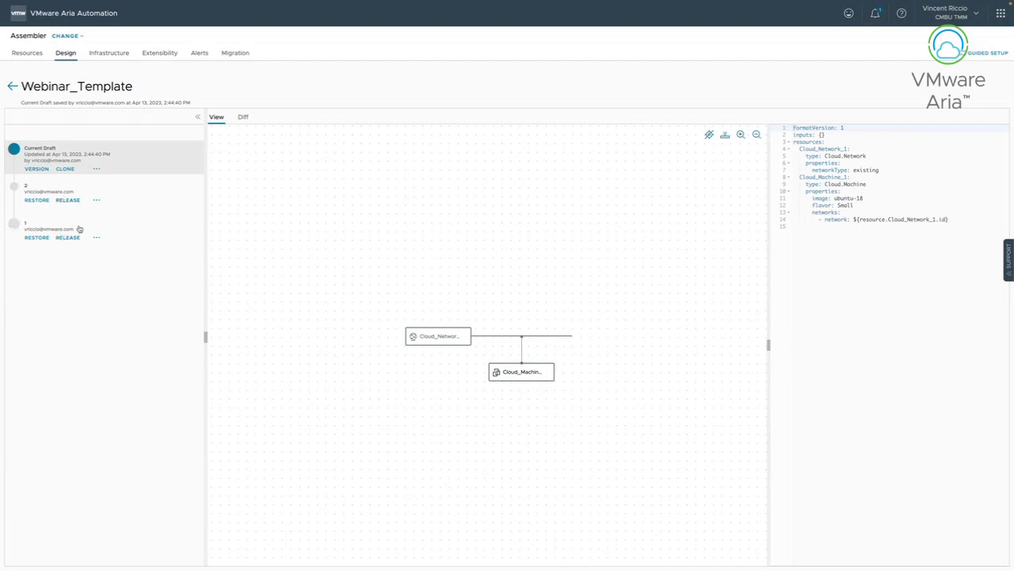
pyautogui.click(245, 119)
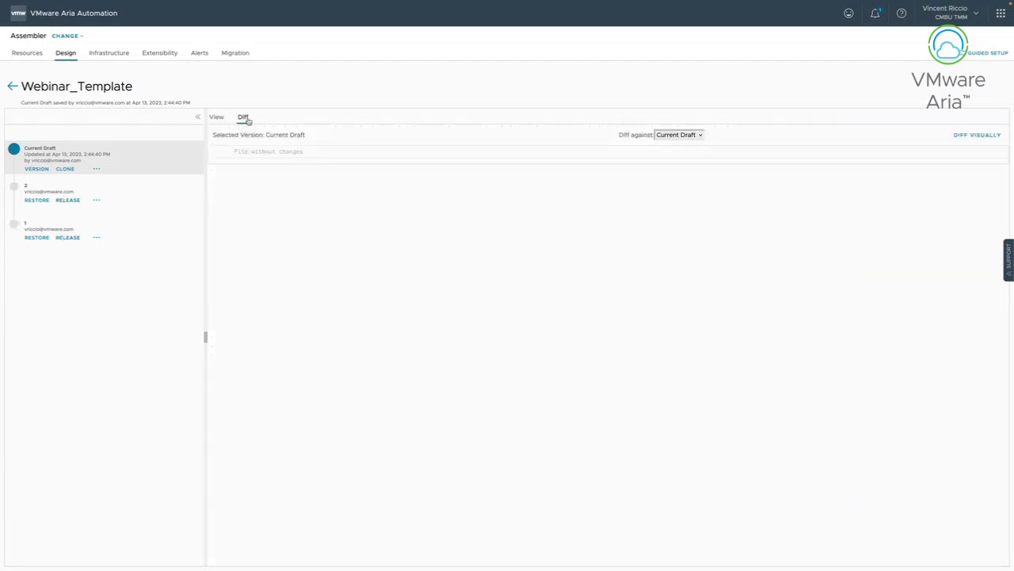
pyautogui.click(661, 139)
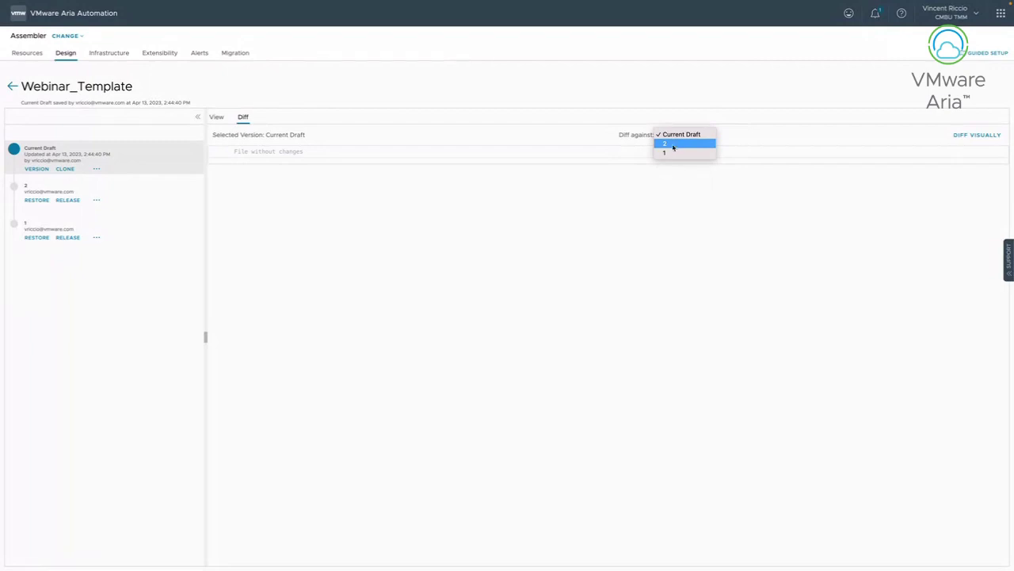
pyautogui.click(672, 153)
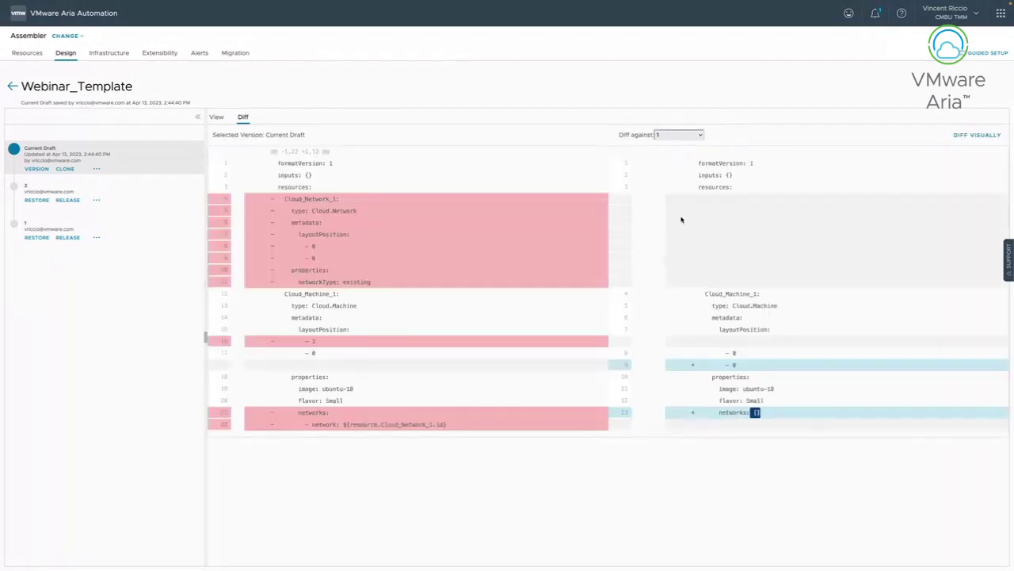
pyautogui.click(117, 203)
pyautogui.click(688, 139)
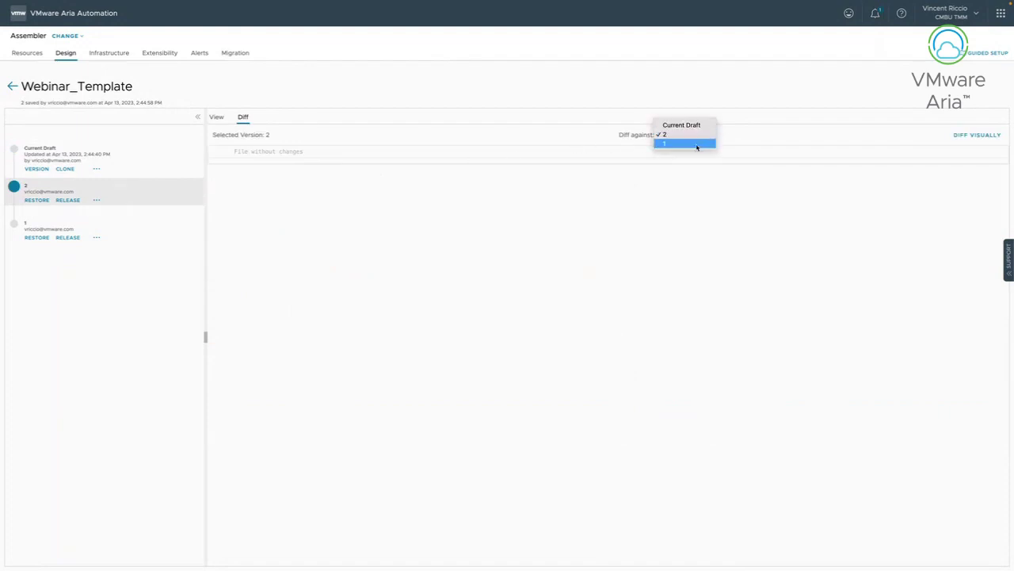
pyautogui.click(697, 144)
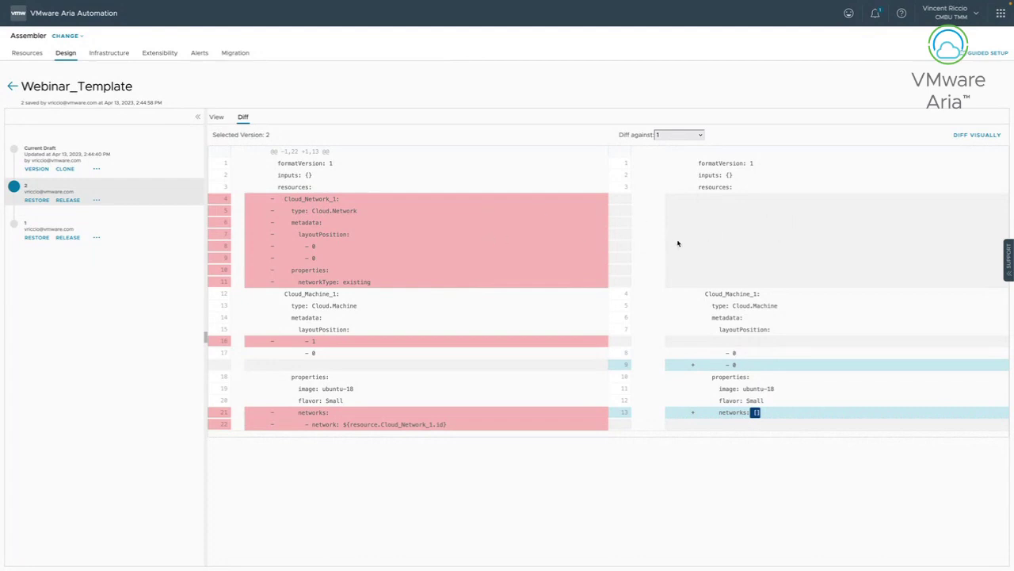
pyautogui.click(972, 136)
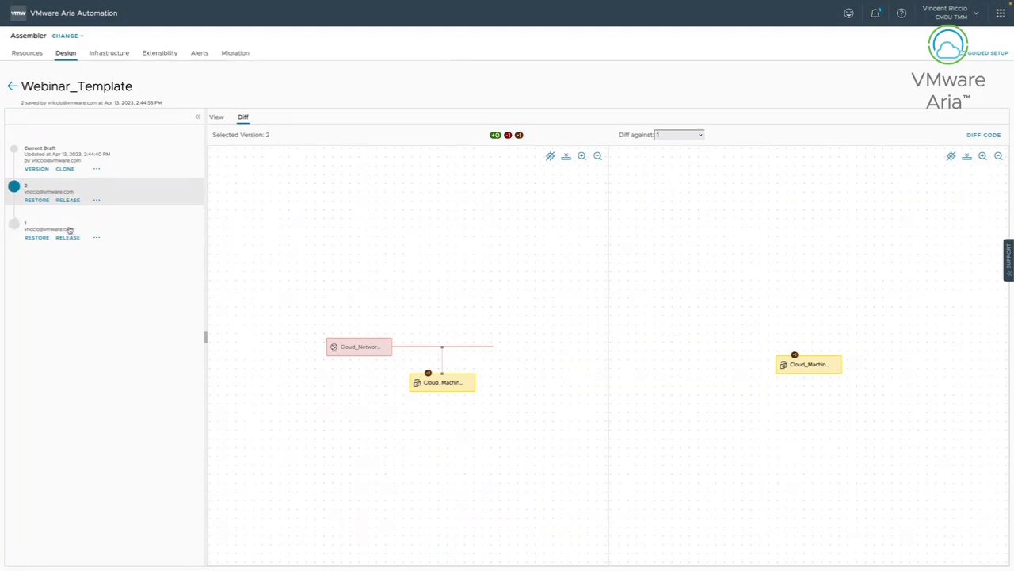
# Release both version 1 and version 2 of Webinar_Template to the catalog.
pyautogui.click(69, 230)
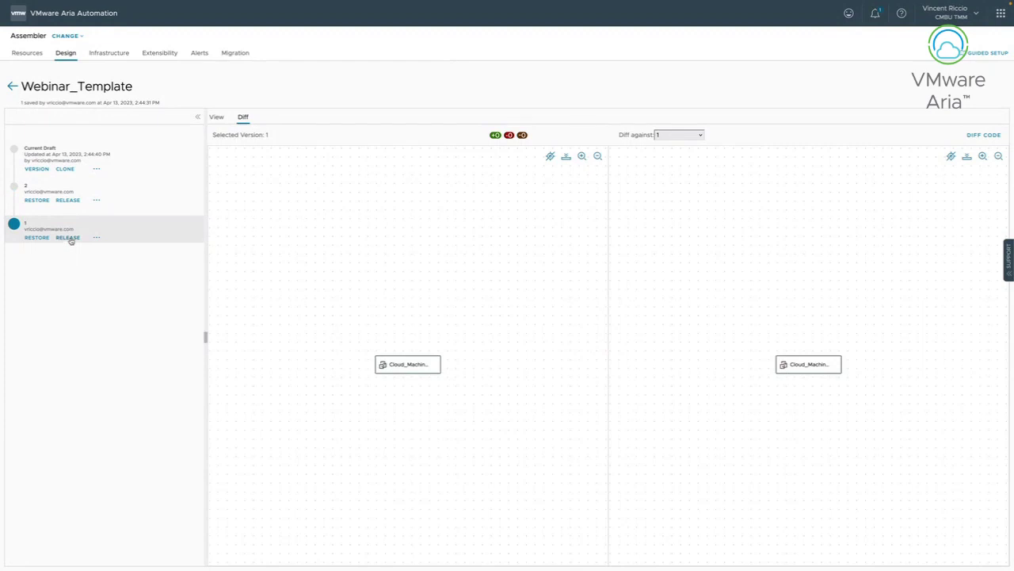
pyautogui.click(68, 237)
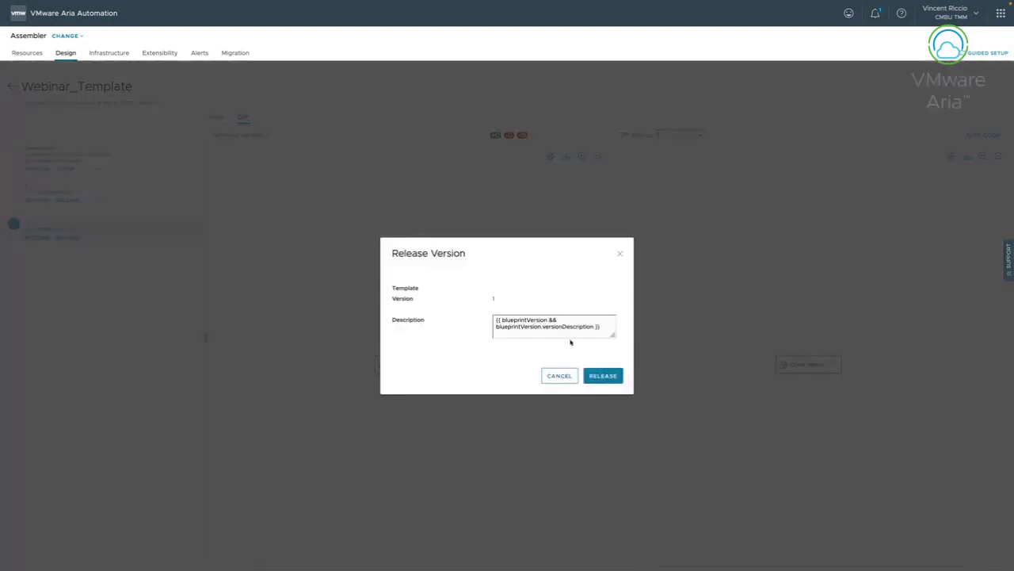
pyautogui.click(602, 376)
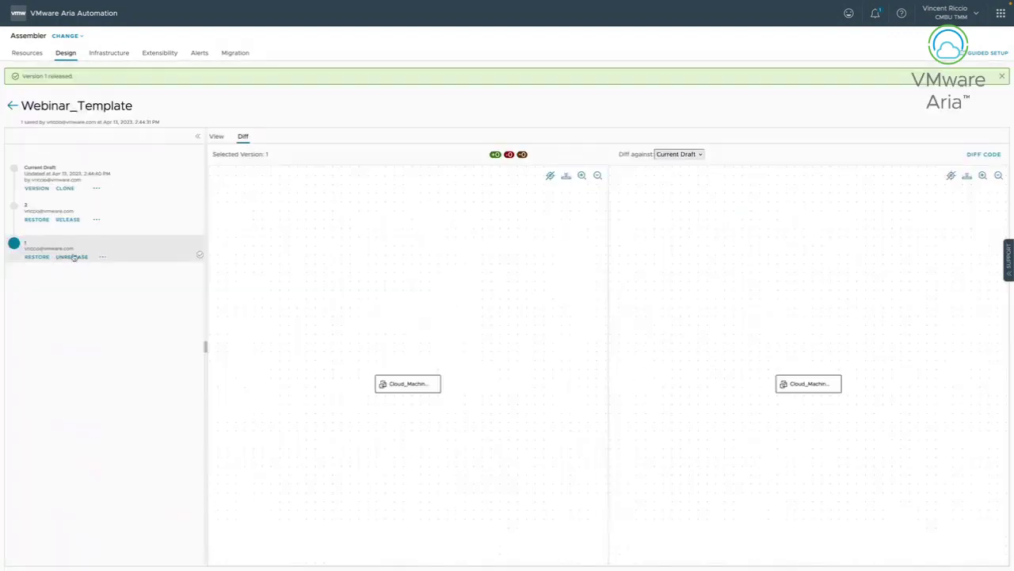
pyautogui.click(79, 221)
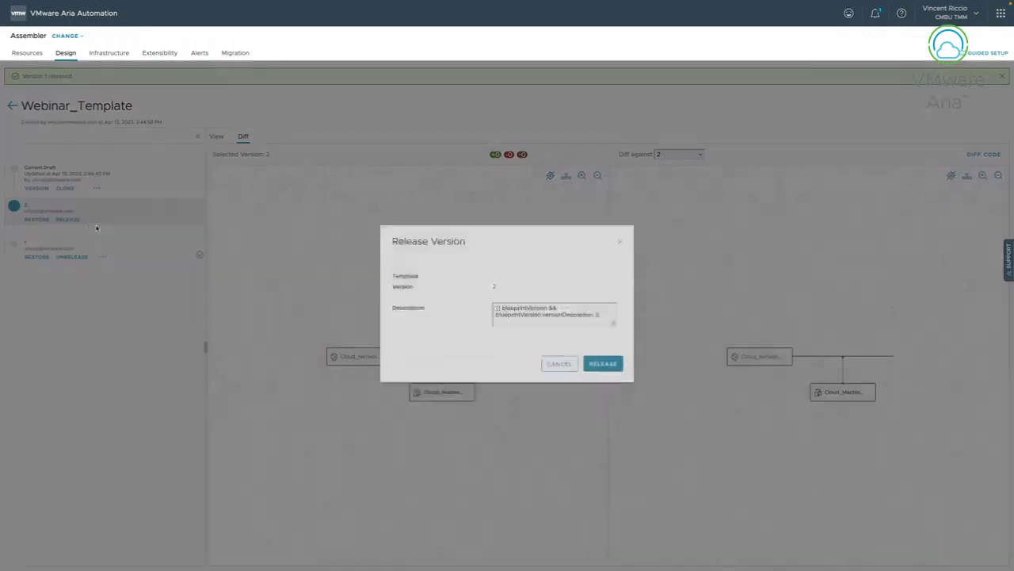
pyautogui.click(610, 376)
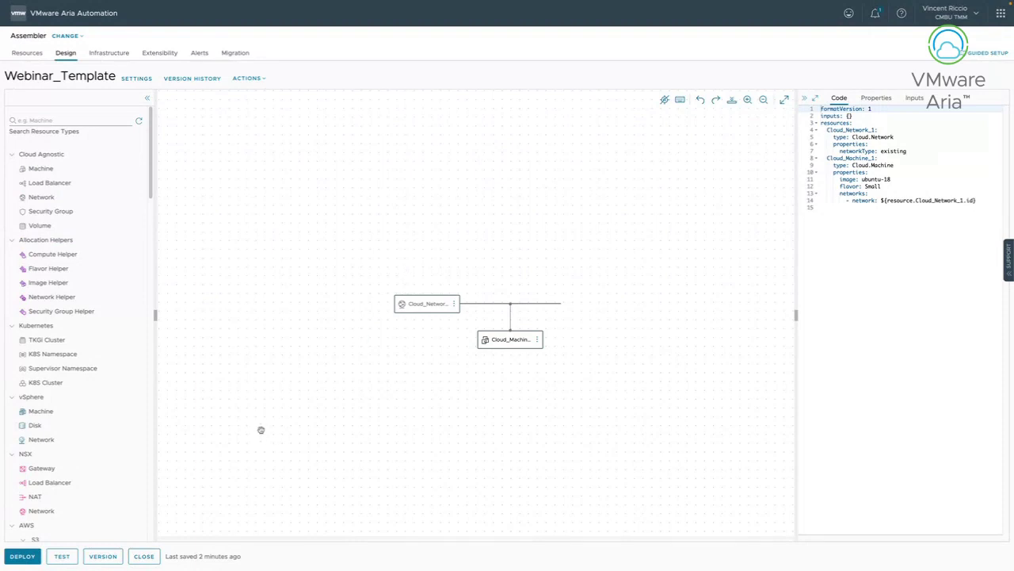
pyautogui.click(247, 81)
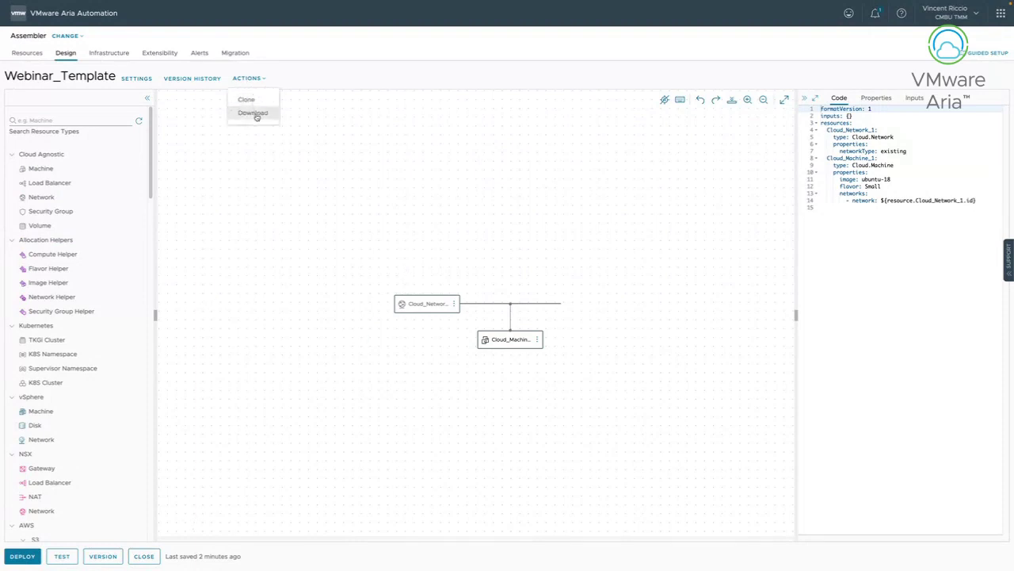
pyautogui.click(394, 143)
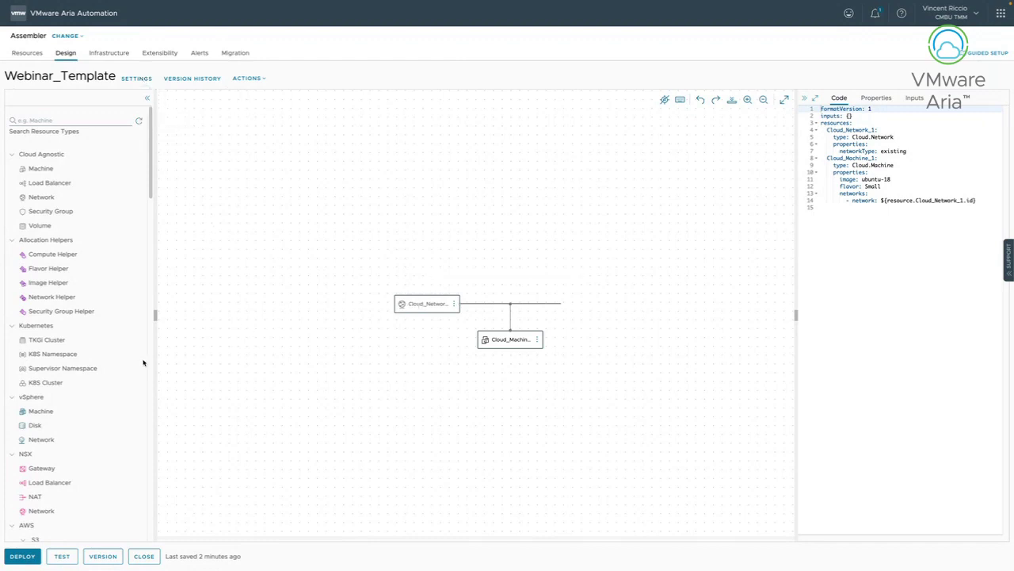
pyautogui.moveTo(152, 181)
pyautogui.mouseDown()
pyautogui.moveTo(153, 269)
pyautogui.moveTo(155, 166)
pyautogui.mouseUp()
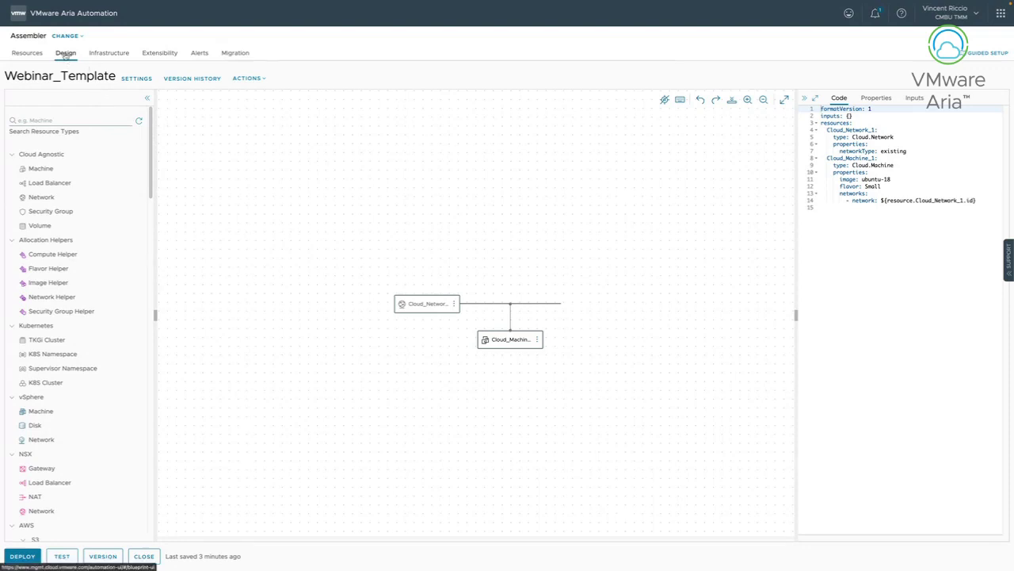
# Switch to the Consumption service and search its catalog for 'moad'.
pyautogui.click(65, 37)
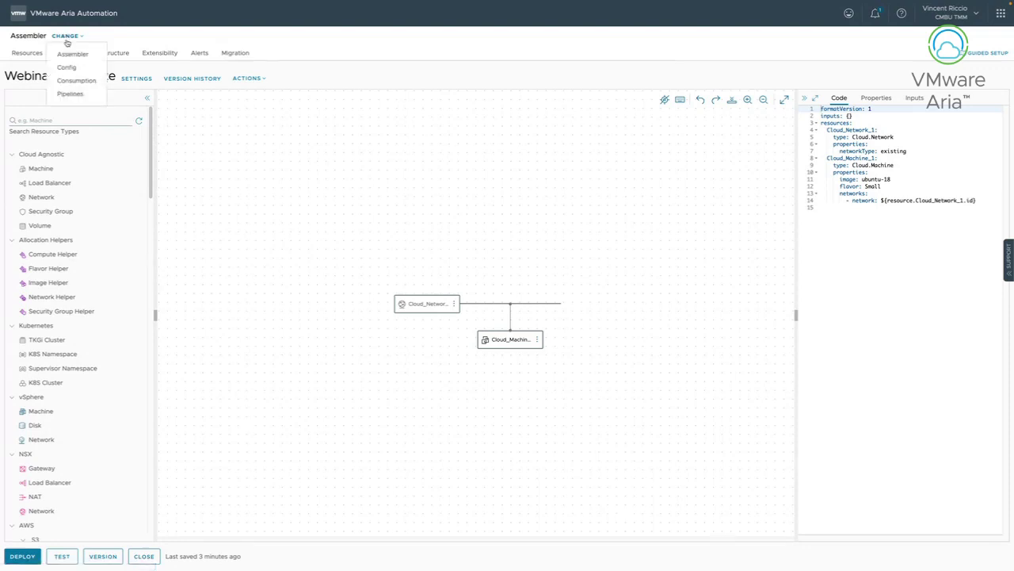
pyautogui.click(77, 80)
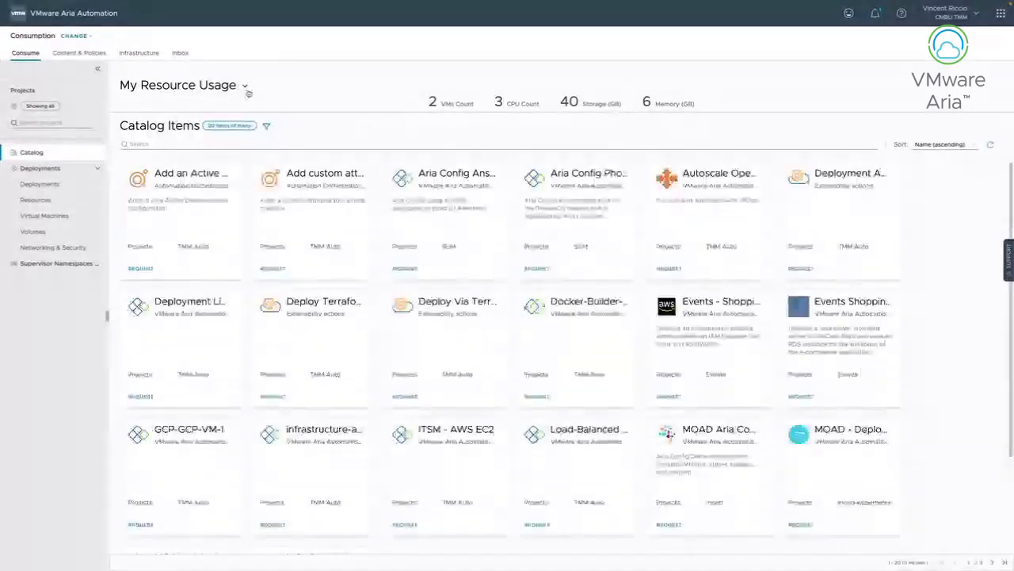
pyautogui.click(264, 126)
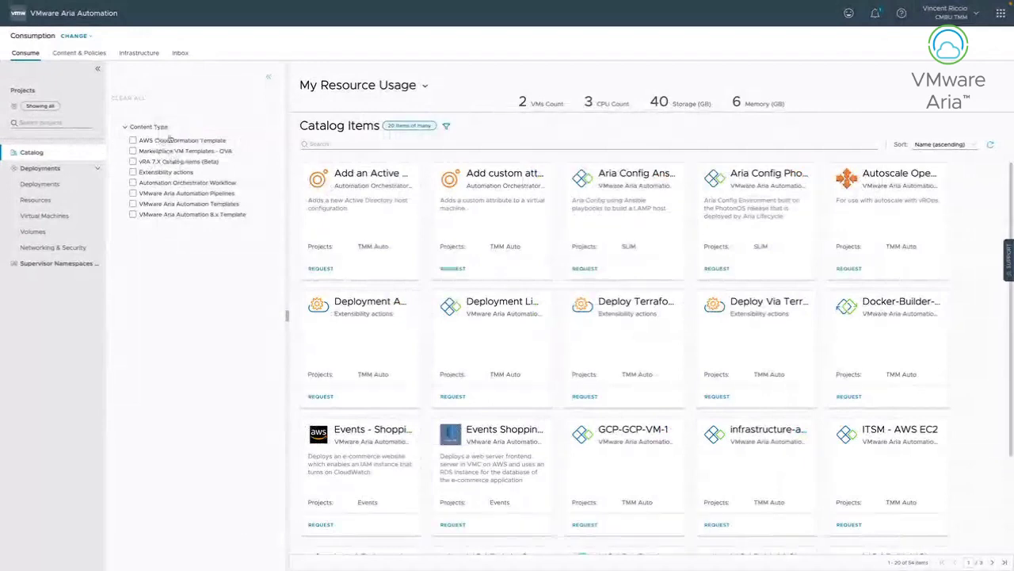
pyautogui.click(267, 76)
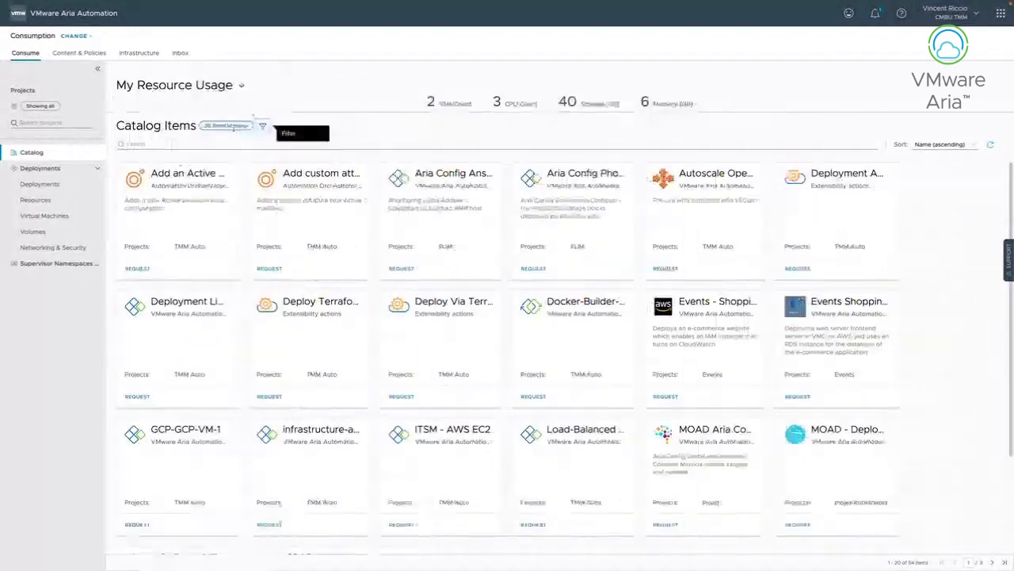
pyautogui.click(188, 143)
pyautogui.write('moad')
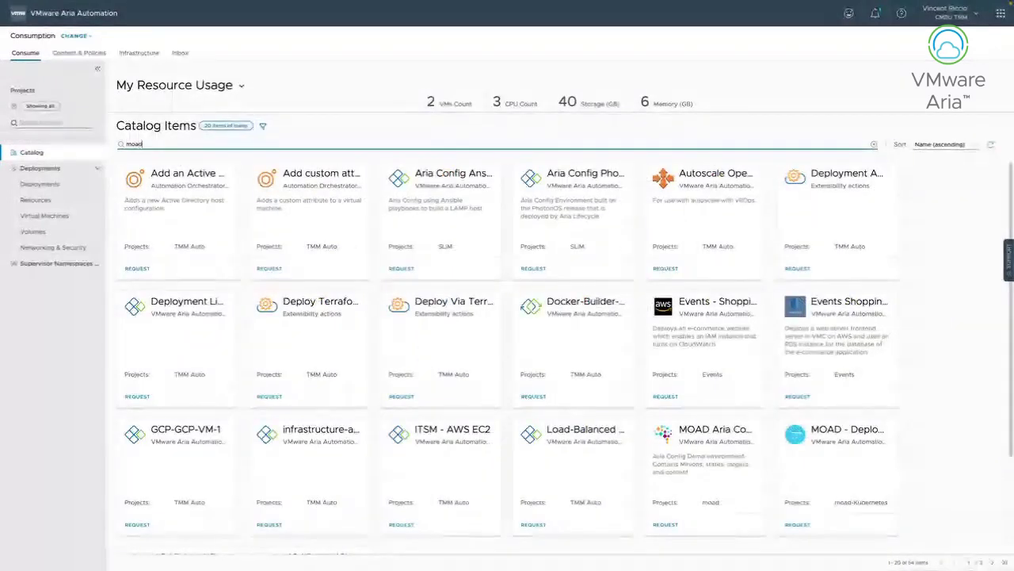
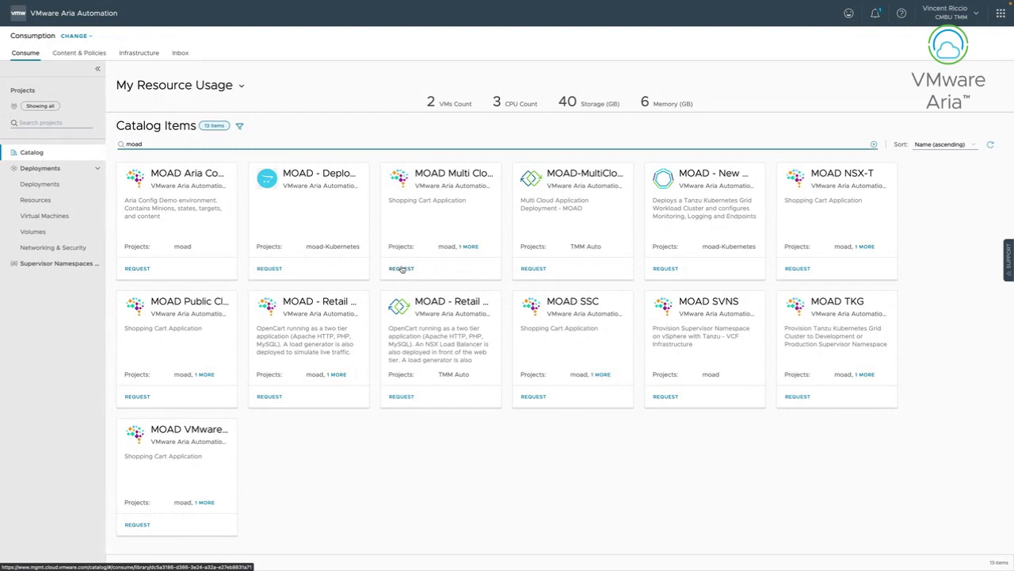
# Request the MOAD Multi Cloud catalog item from the 'moad'-filtered Catalog.
pyautogui.click(402, 269)
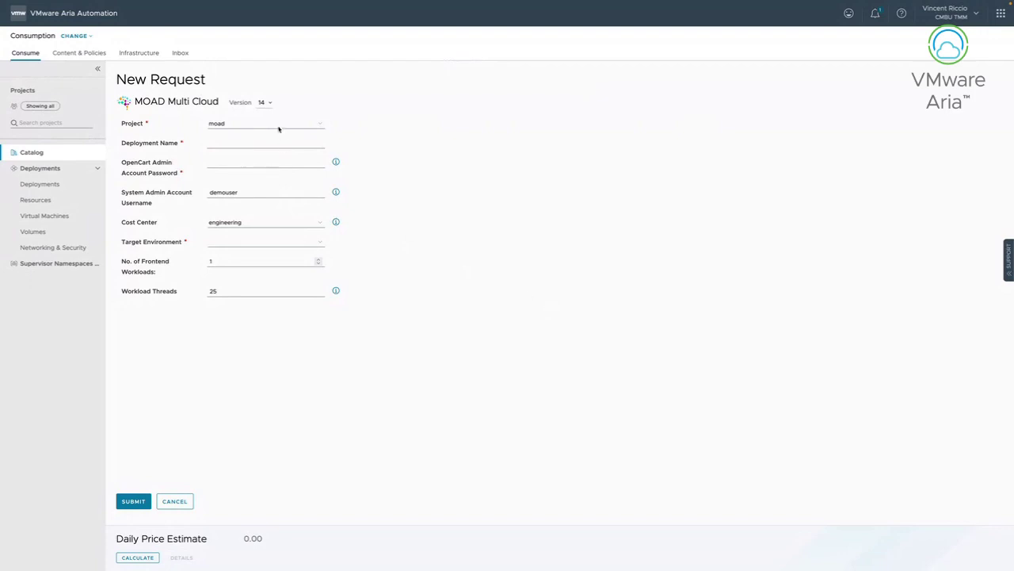
# Keep version 14 and name the deployment 'Webinar Deployment'.
pyautogui.click(267, 104)
pyautogui.click(276, 102)
pyautogui.click(271, 104)
pyautogui.click(272, 121)
pyautogui.click(225, 143)
pyautogui.write('Webins')
pyautogui.write('r Deployment')
# Enter the OpenCart admin account password, correcting a mistyped entry.
pyautogui.click(306, 159)
pyautogui.moveTo(251, 158); pyautogui.dragTo(176, 167)
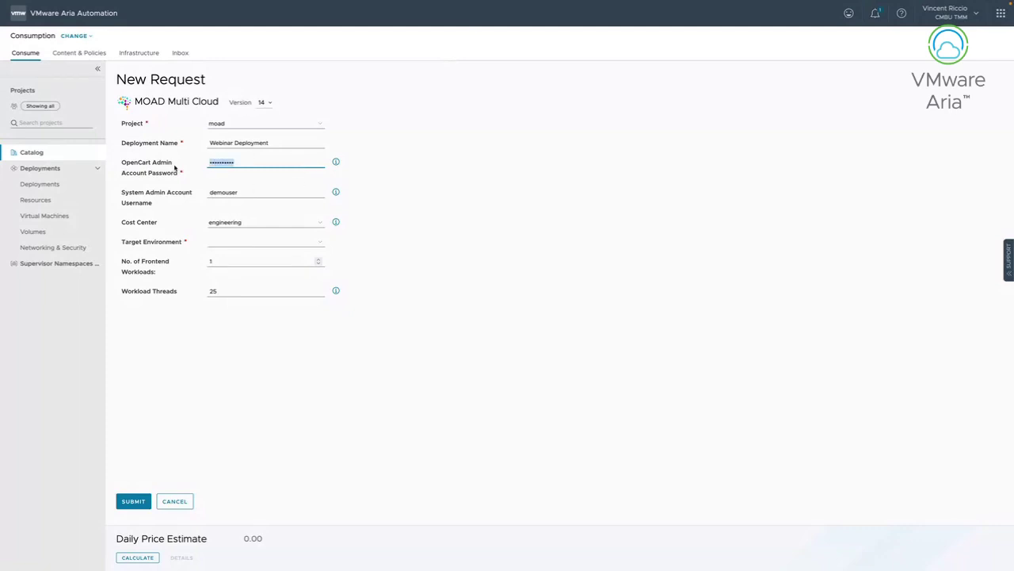
pyautogui.press('BackSpace')
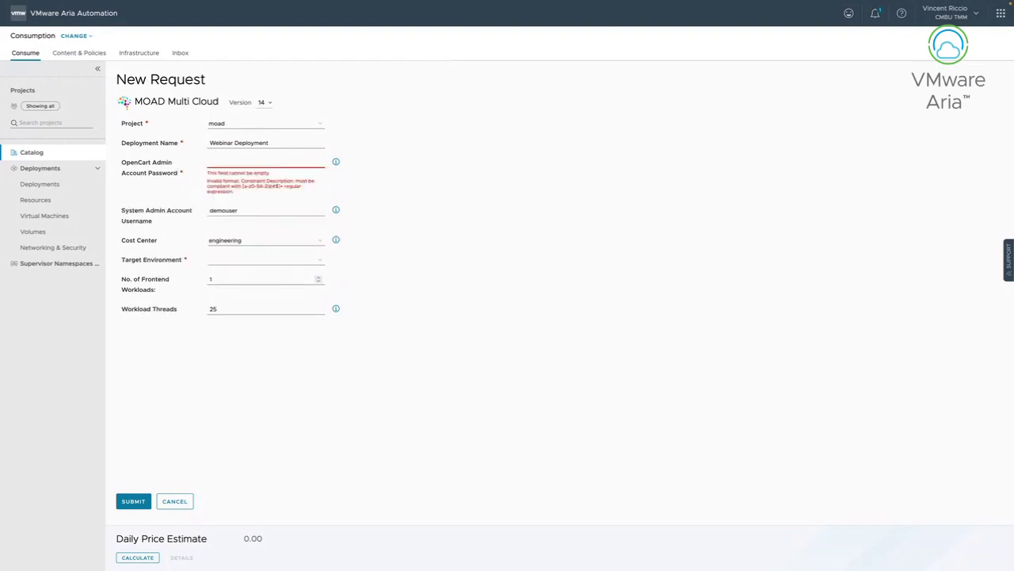
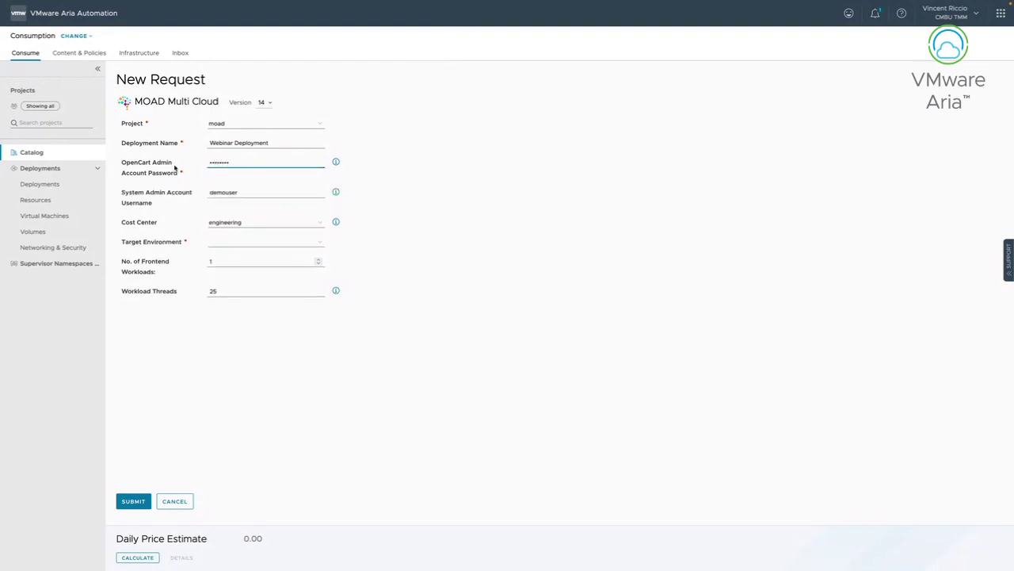
# Set the Cost Center dropdown to operations.
pyautogui.click(309, 225)
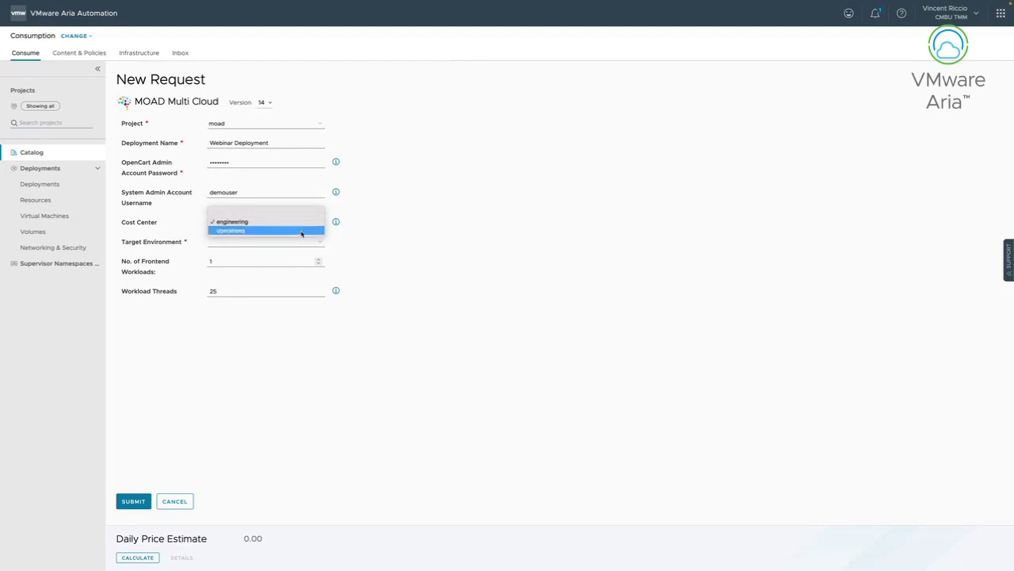
pyautogui.click(300, 231)
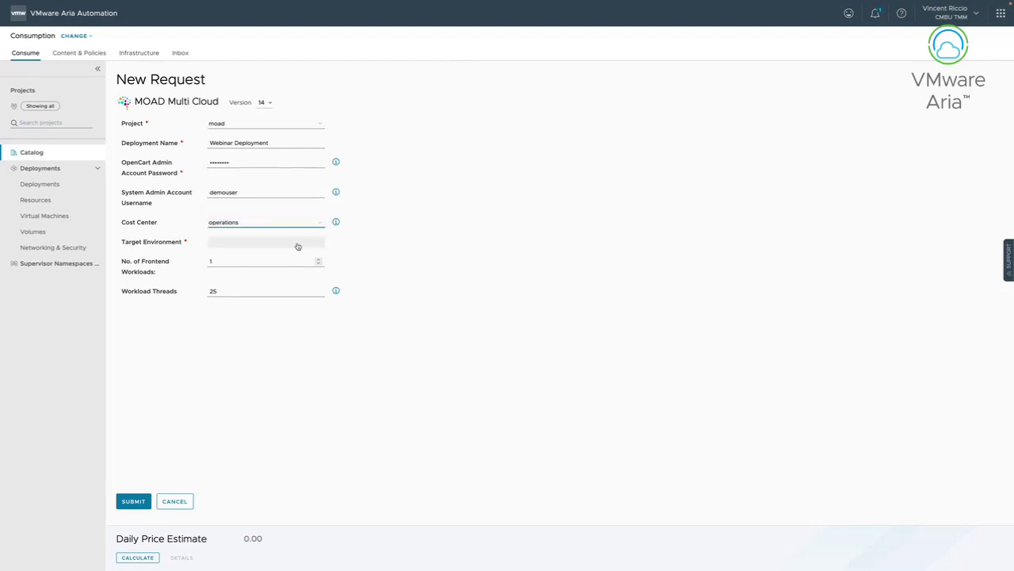
pyautogui.click(300, 243)
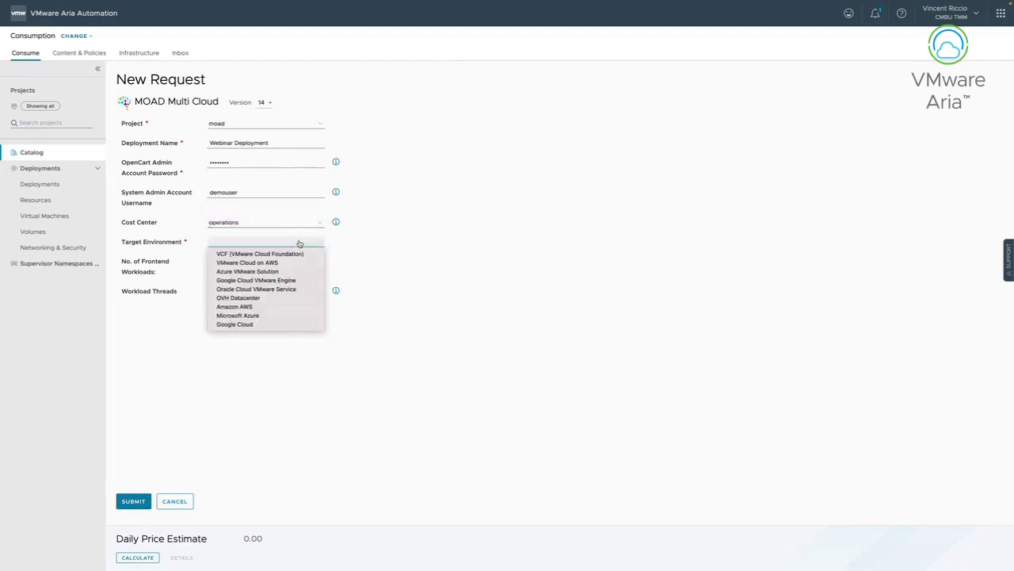
pyautogui.click(252, 226)
pyautogui.click(255, 225)
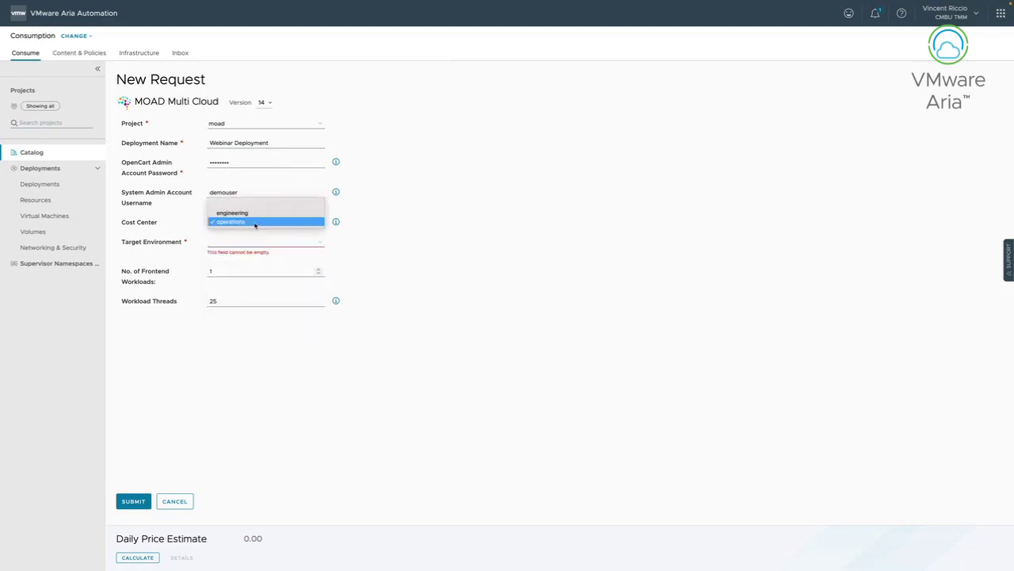
pyautogui.click(253, 213)
pyautogui.click(254, 225)
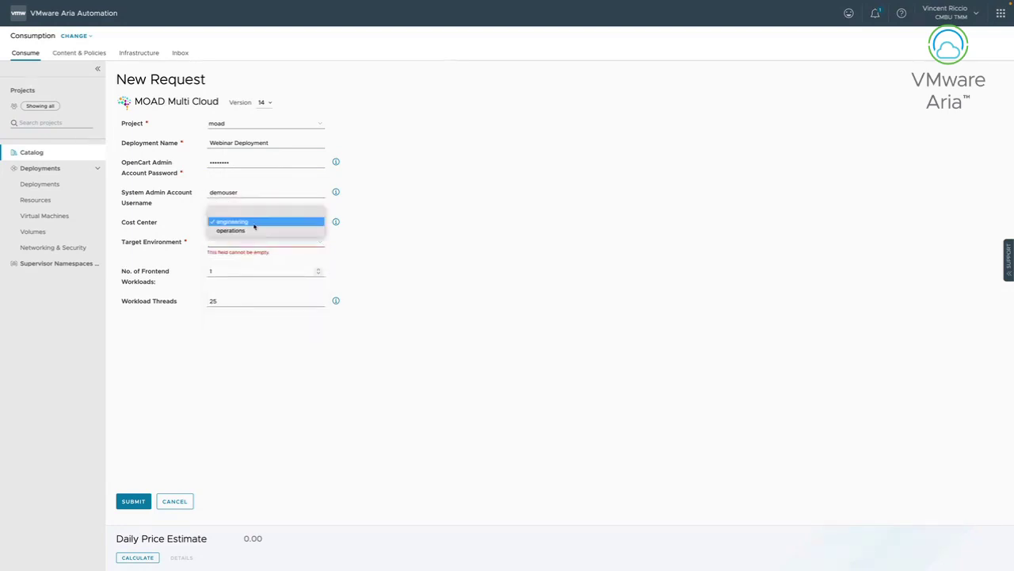
pyautogui.click(252, 230)
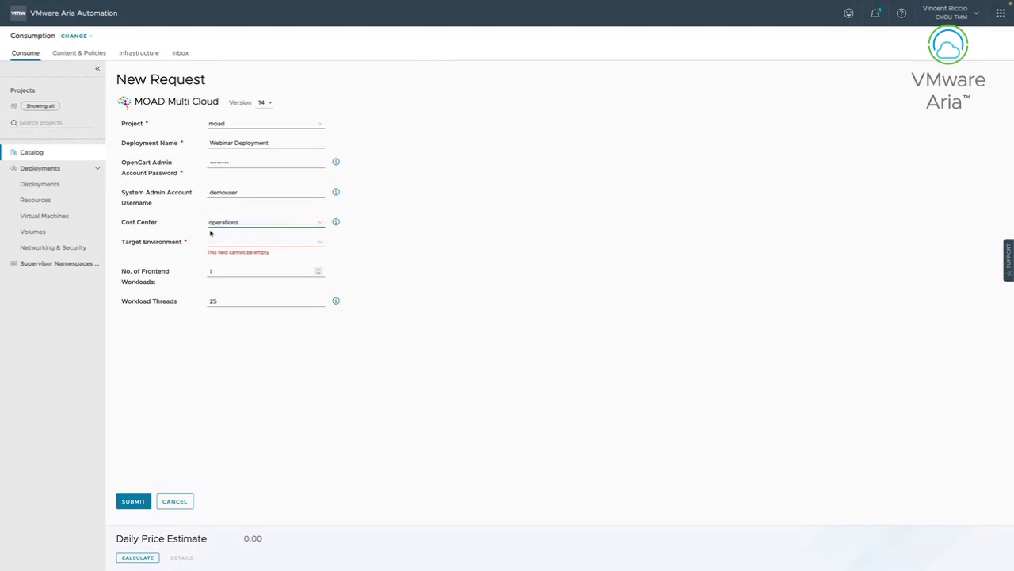
# Select VCF (VMware Cloud Foundation) as the target environment instead of Amazon AWS.
pyautogui.click(253, 242)
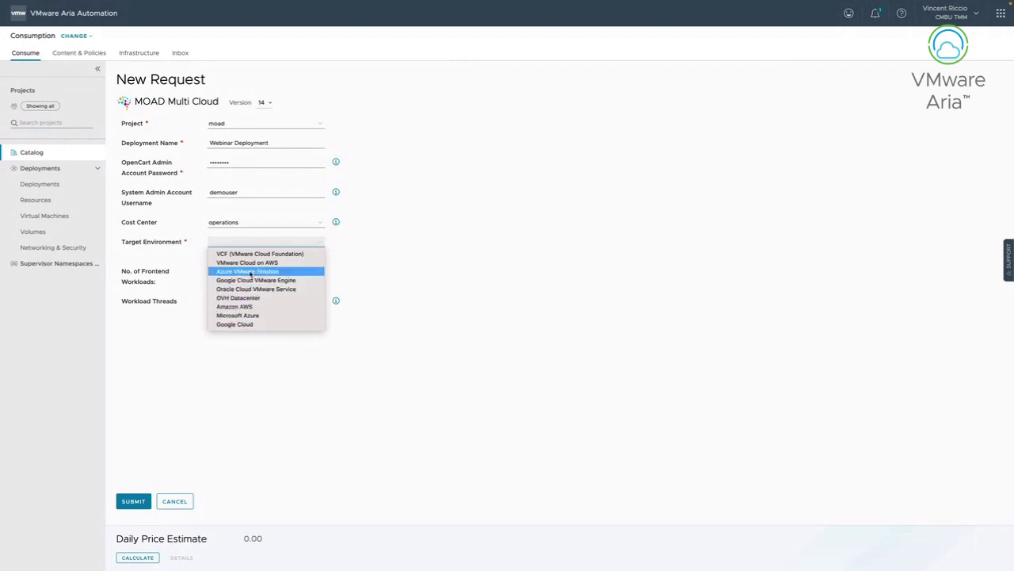
pyautogui.click(240, 307)
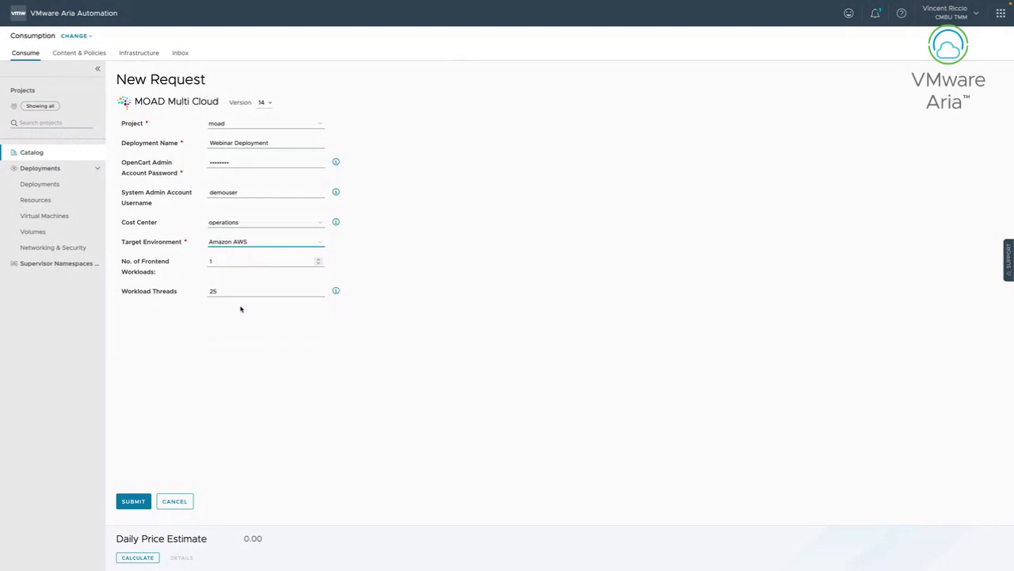
pyautogui.click(242, 243)
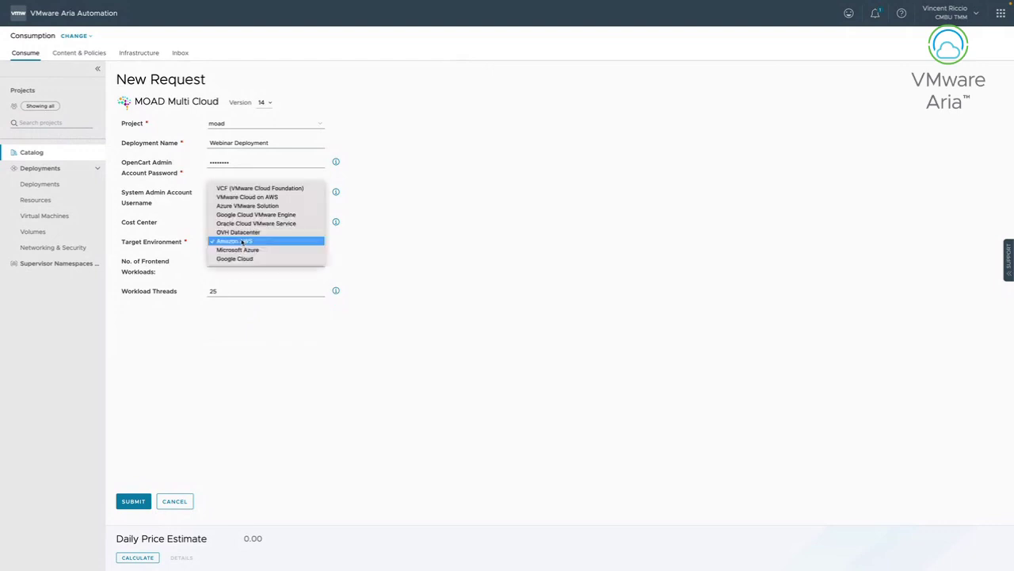
pyautogui.click(244, 190)
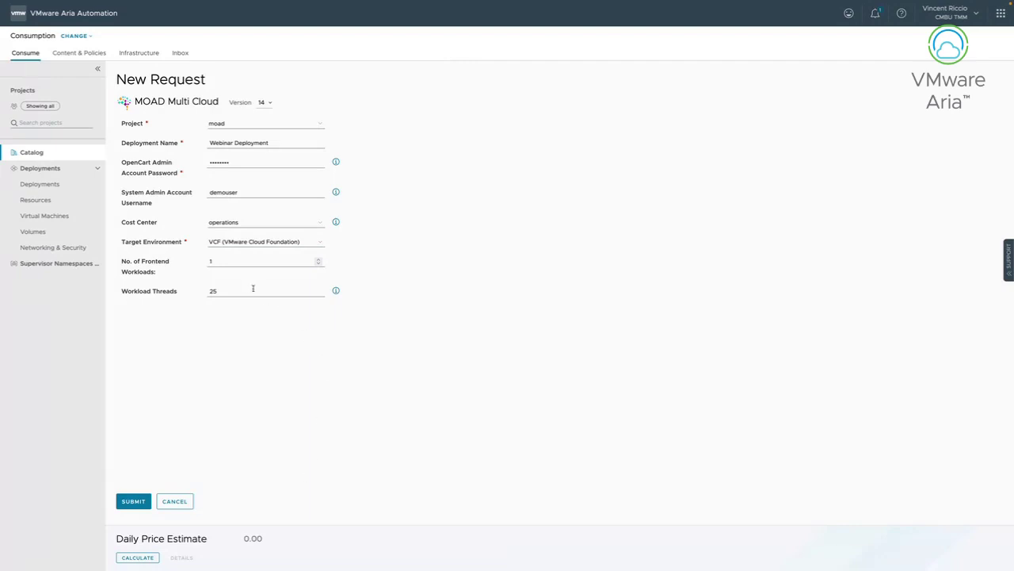
# Submit the Webinar Deployment request from the New Request form.
pyautogui.click(141, 502)
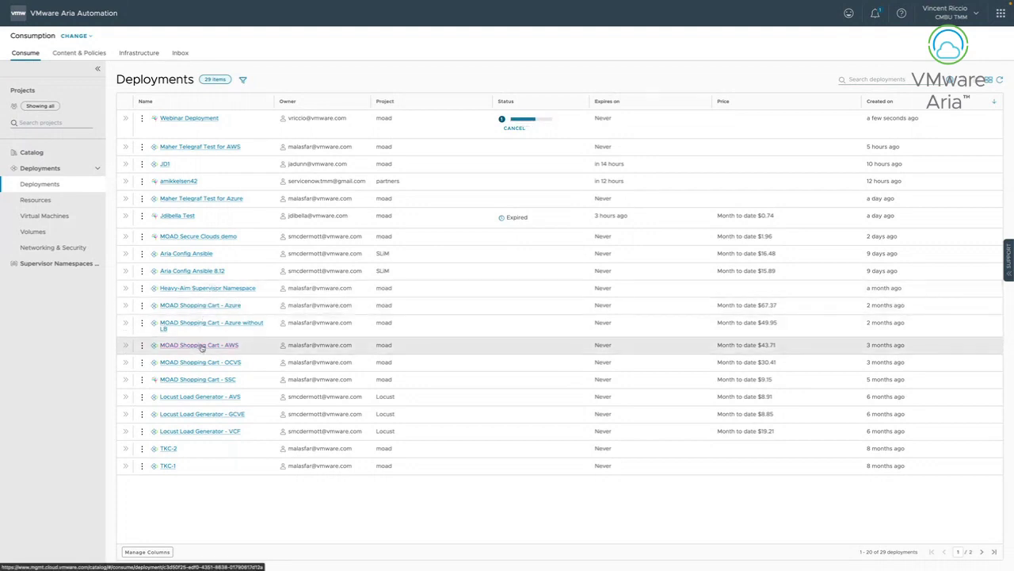
# Open the MOAD Shopping Cart - AWS deployment and collapse frontend[0]'s general details.
pyautogui.click(200, 346)
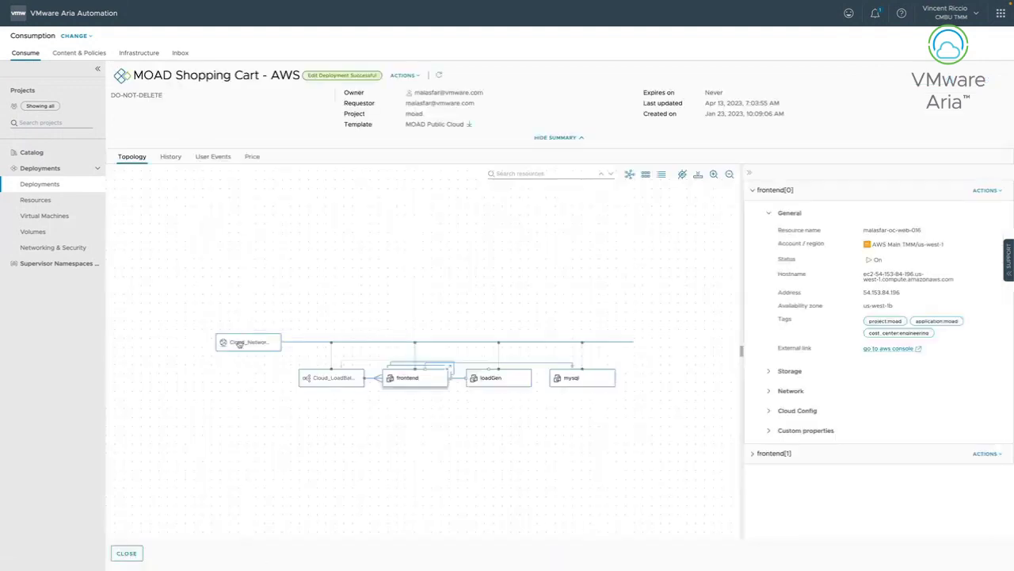
pyautogui.click(127, 553)
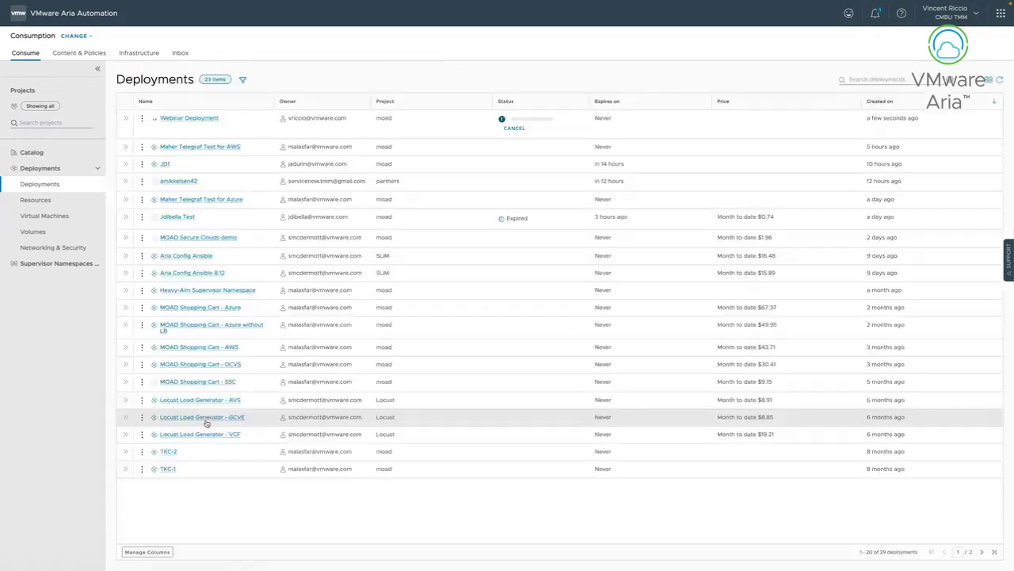
pyautogui.click(220, 345)
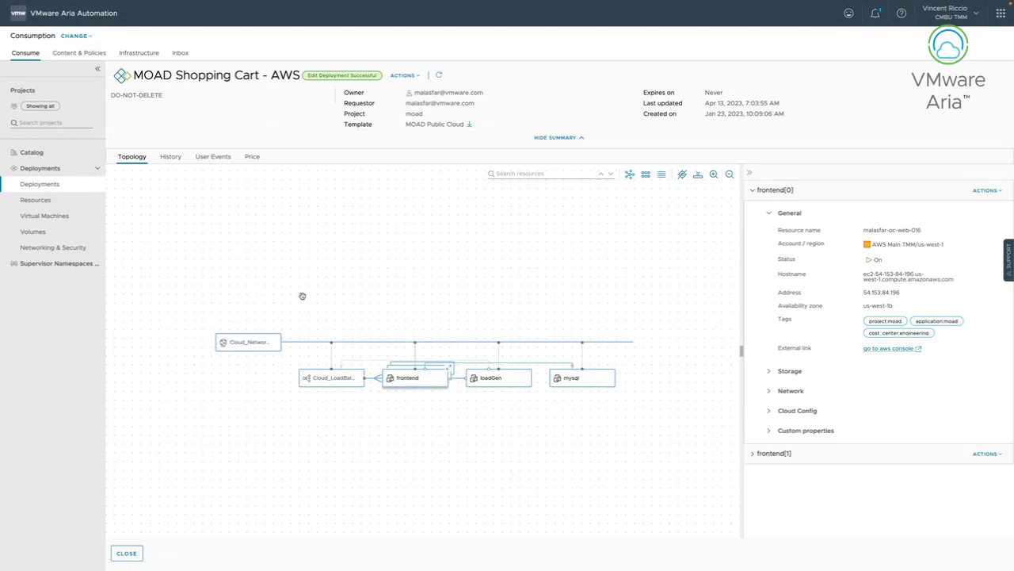
pyautogui.click(770, 215)
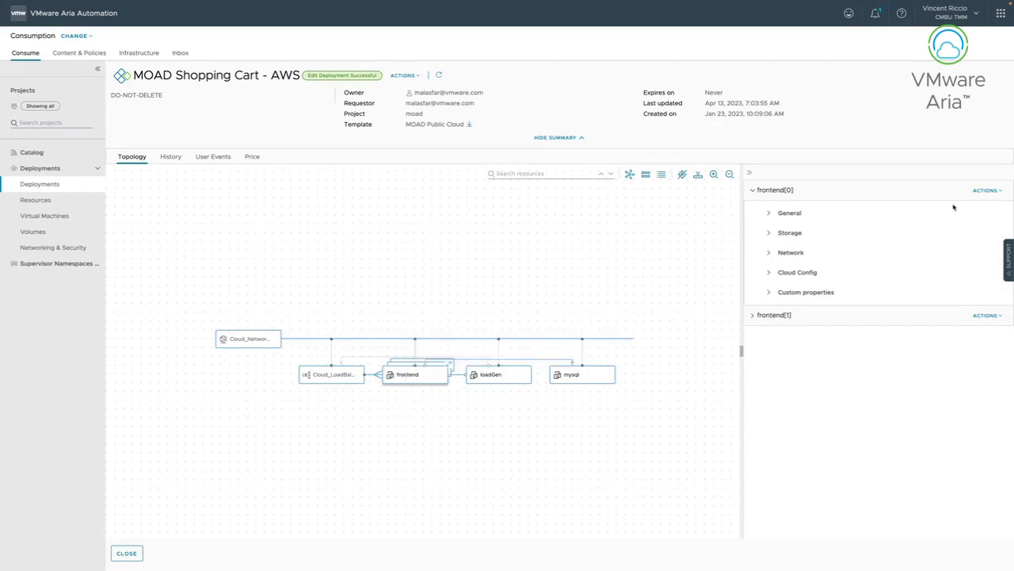
# Look over frontend[0]'s actions, then show the deployment's History tab.
pyautogui.click(978, 192)
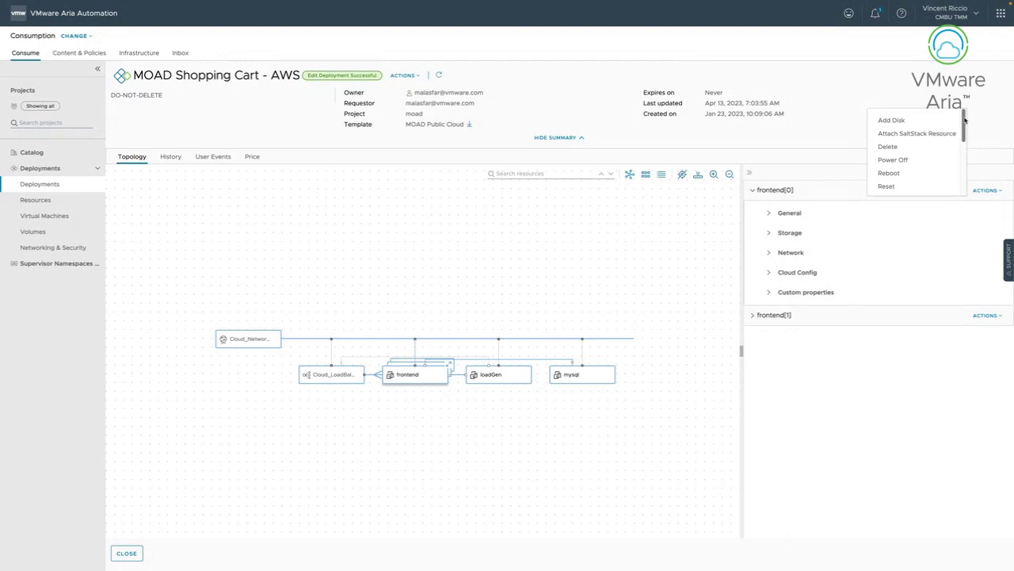
pyautogui.moveTo(964, 118)
pyautogui.mouseDown()
pyautogui.moveTo(964, 162)
pyautogui.moveTo(964, 115)
pyautogui.mouseUp()
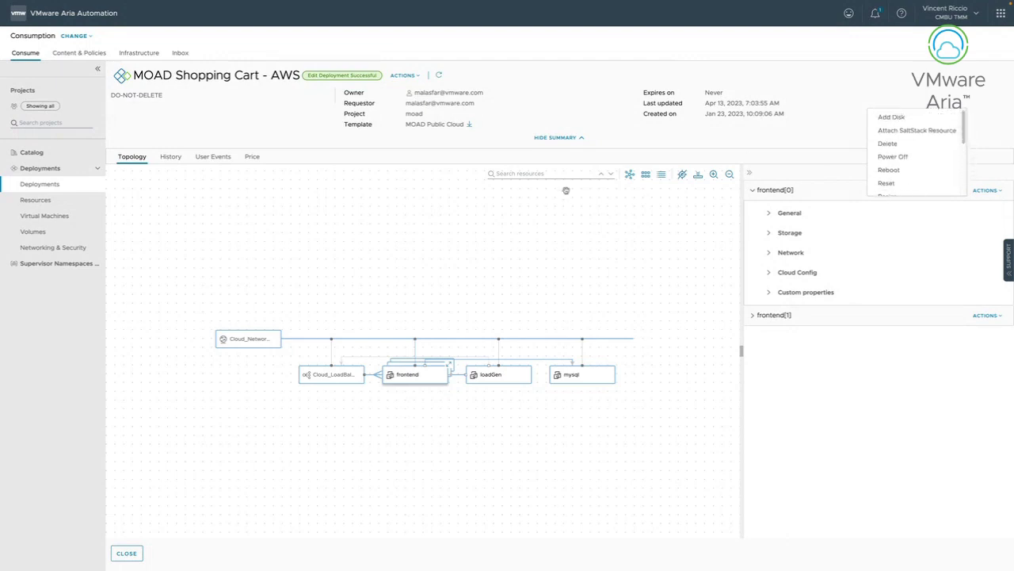
pyautogui.click(548, 239)
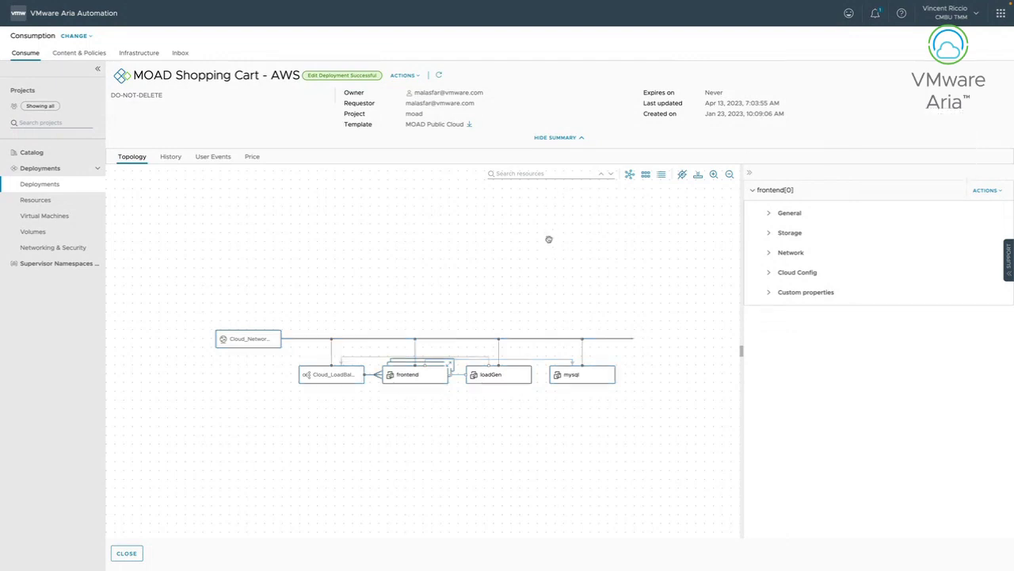
pyautogui.click(171, 156)
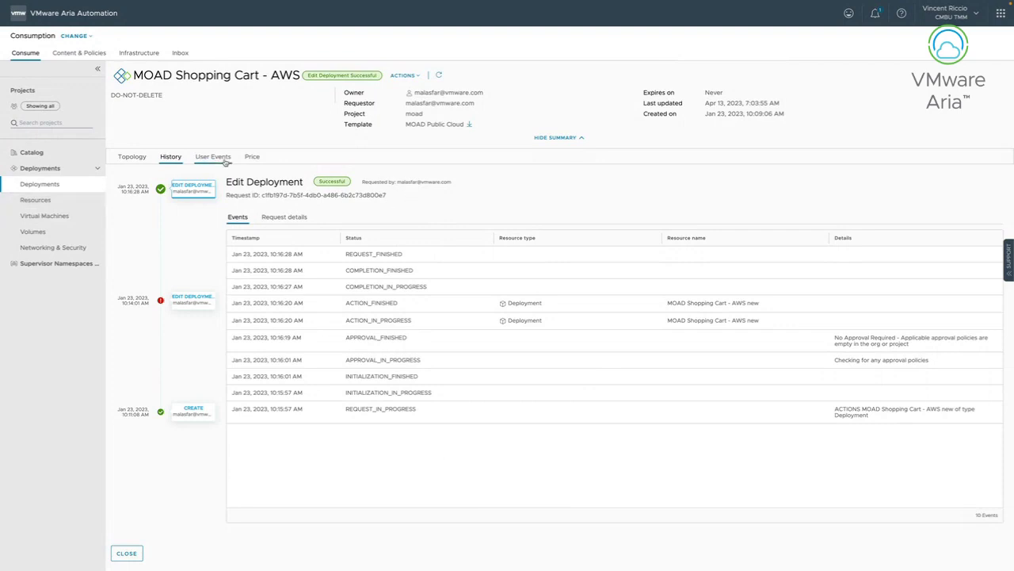
# Check the Price tab ($43.71 month-to-date), then return to the Topology tab.
pyautogui.click(413, 80)
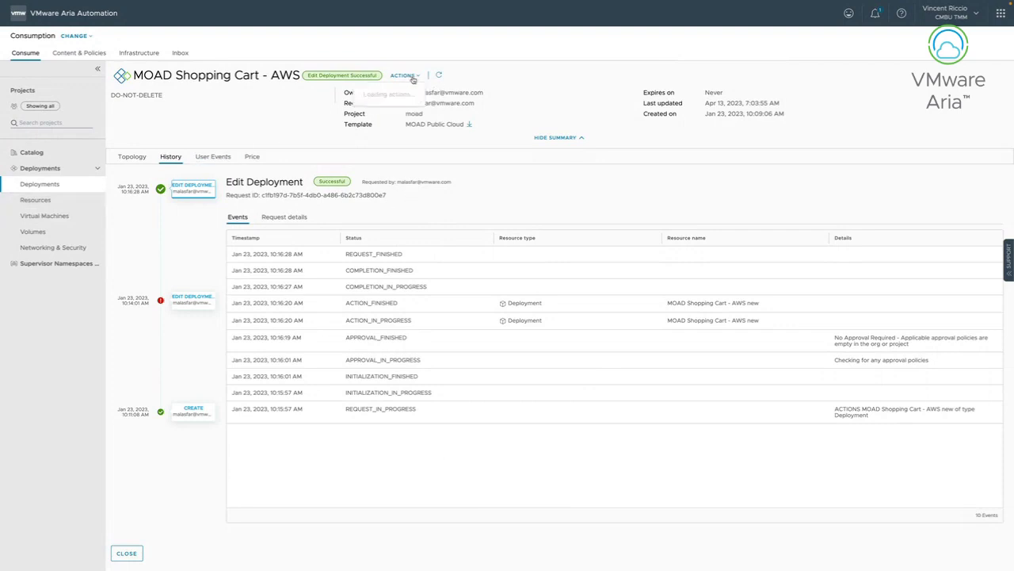
pyautogui.click(273, 149)
pyautogui.click(253, 157)
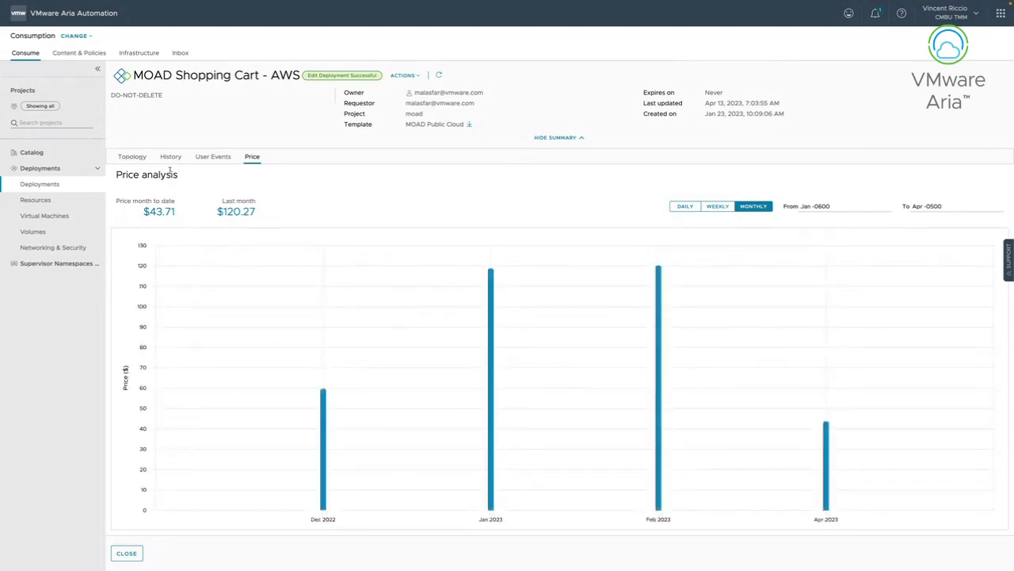
pyautogui.click(133, 158)
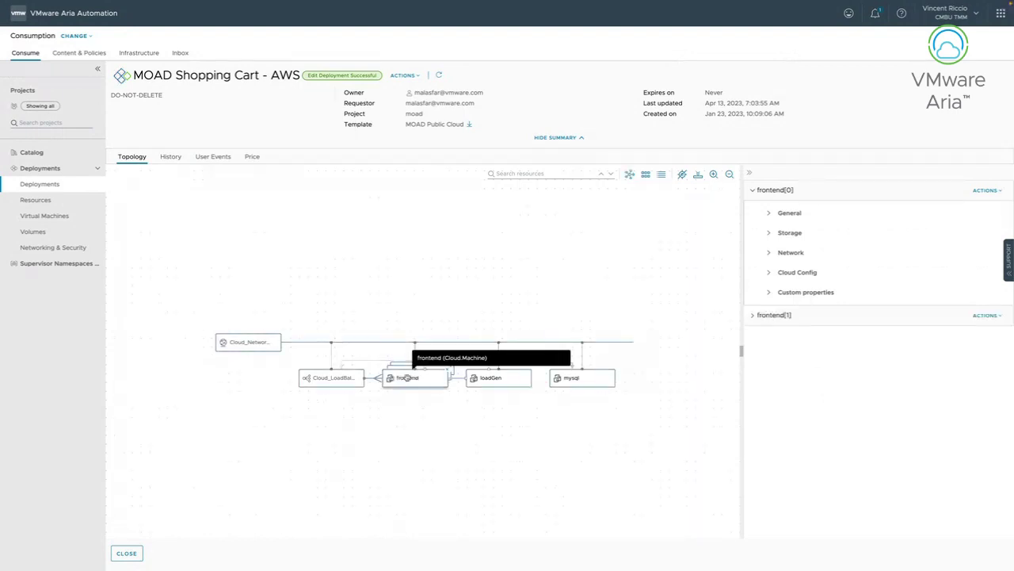
# Dismiss frontend[0]'s actions, close the deployment details, and go to the Catalog page.
pyautogui.click(990, 190)
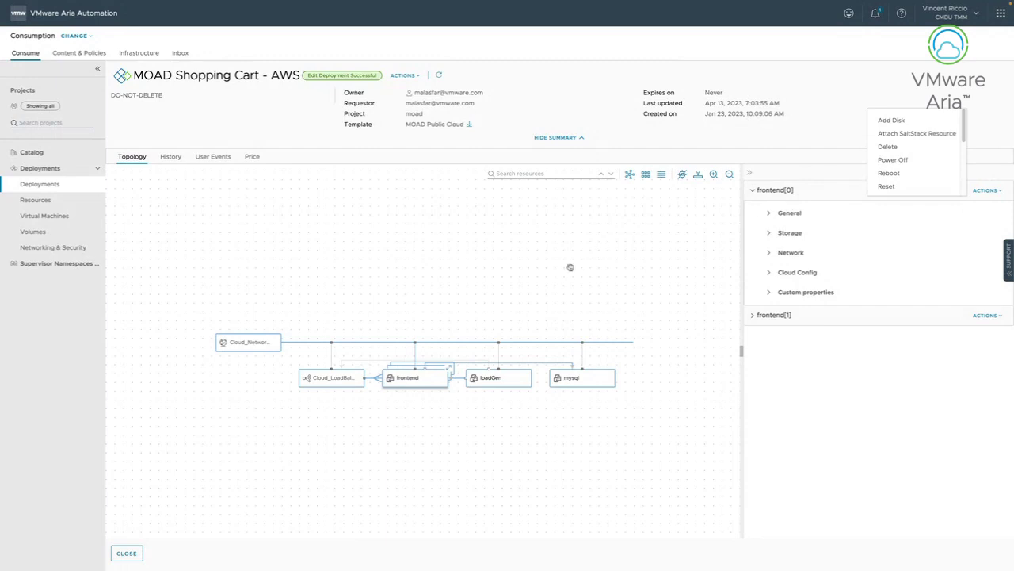
pyautogui.click(339, 282)
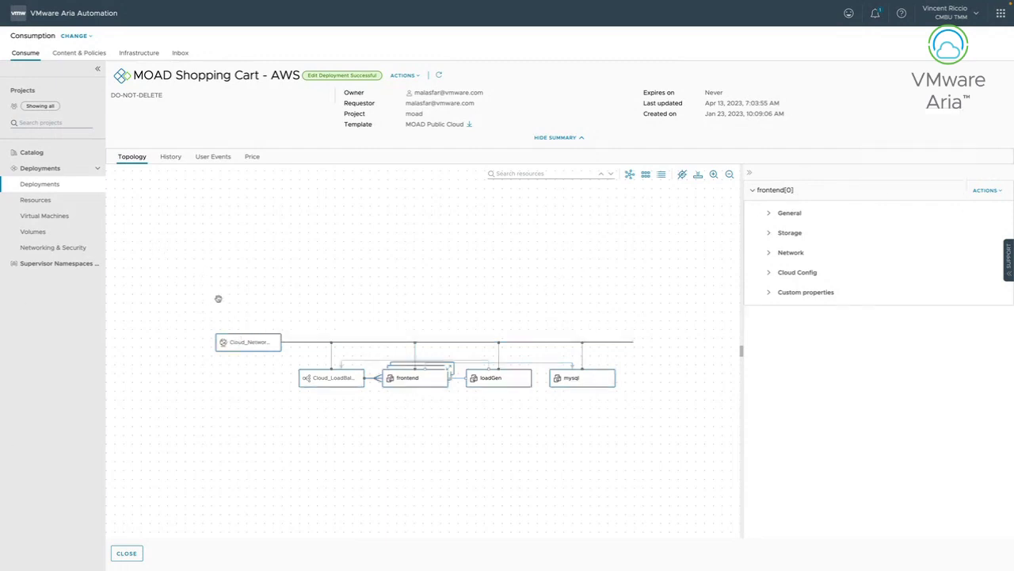
pyautogui.click(127, 553)
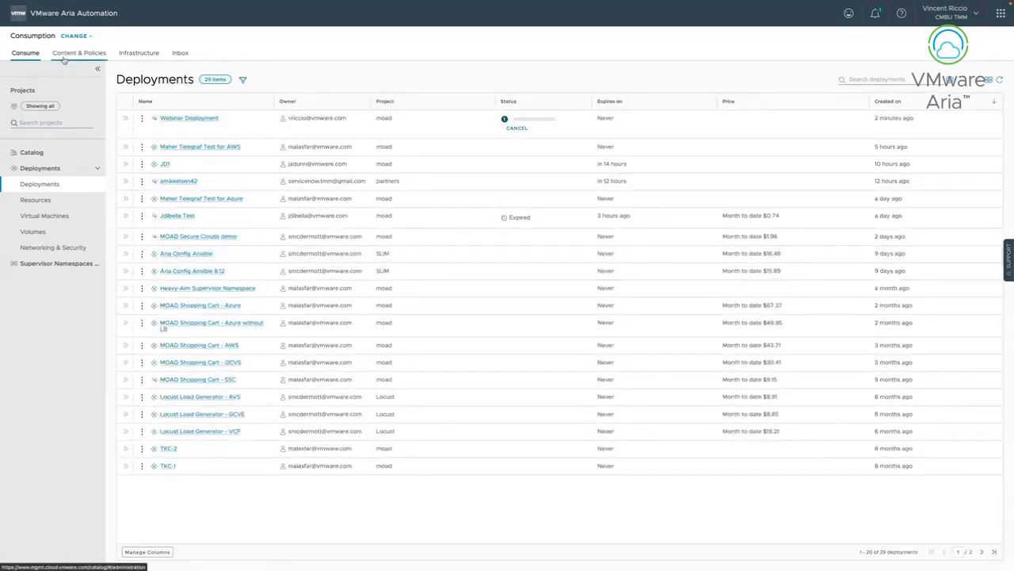
pyautogui.click(53, 153)
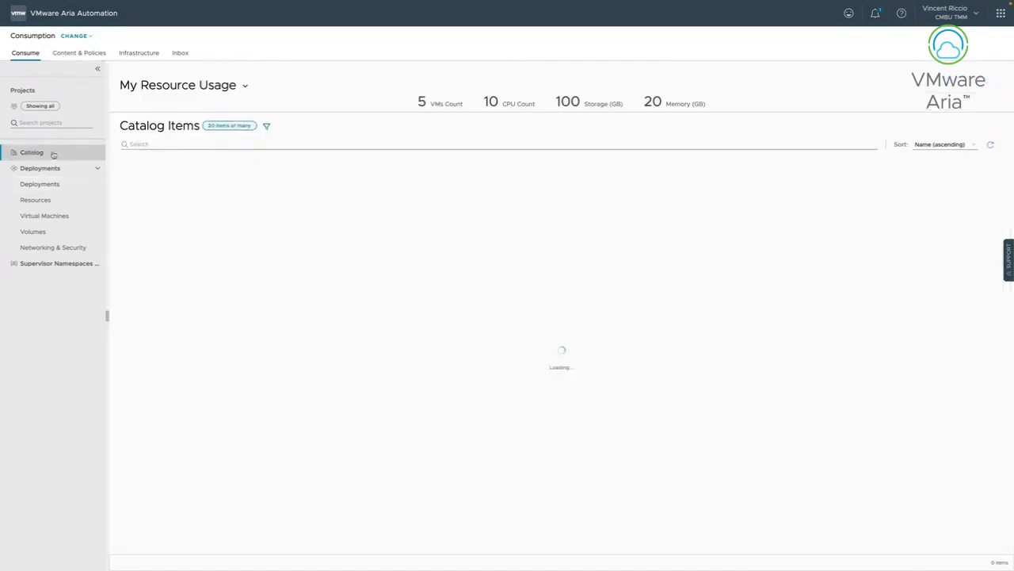